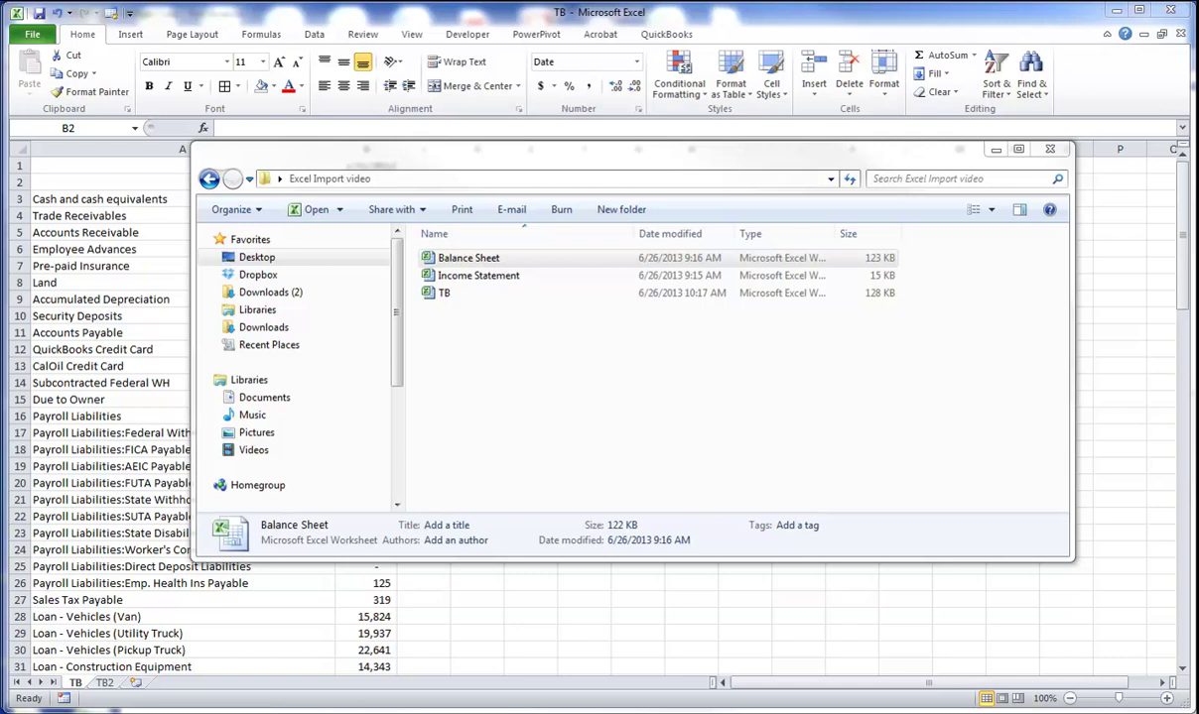
Open the Balance Sheet and Income Statement workbooks from the Excel Import video folder.
left_click(515, 276)
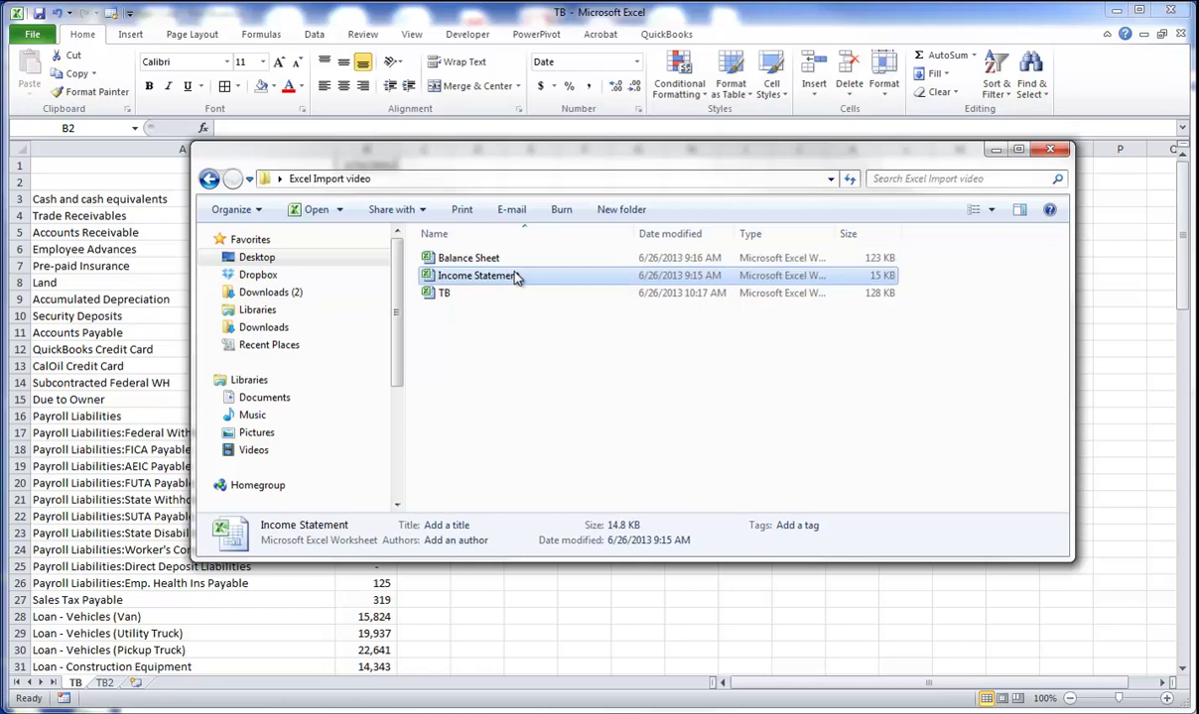
left_click(482, 257)
left_click(491, 275)
key("Return")
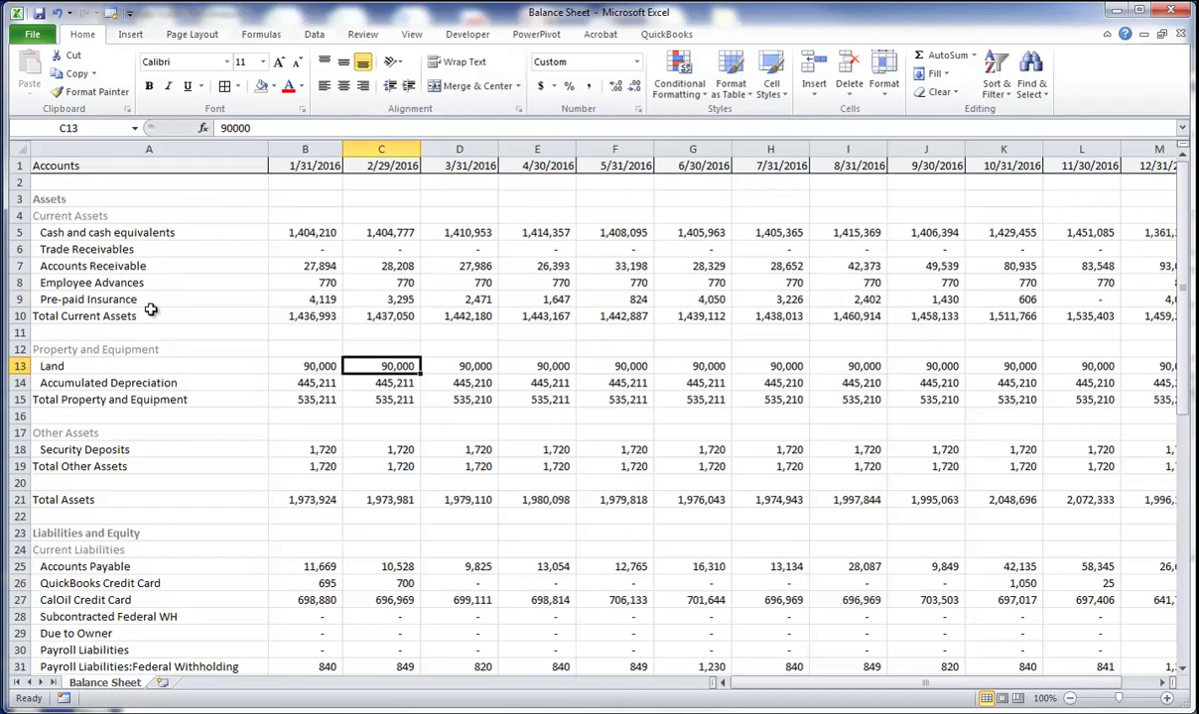
Look through the account rows and monthly columns of the Balance Sheet and the Income Statement.
scroll(150, 310, "down", 6)
scroll(150, 311, "up", 2)
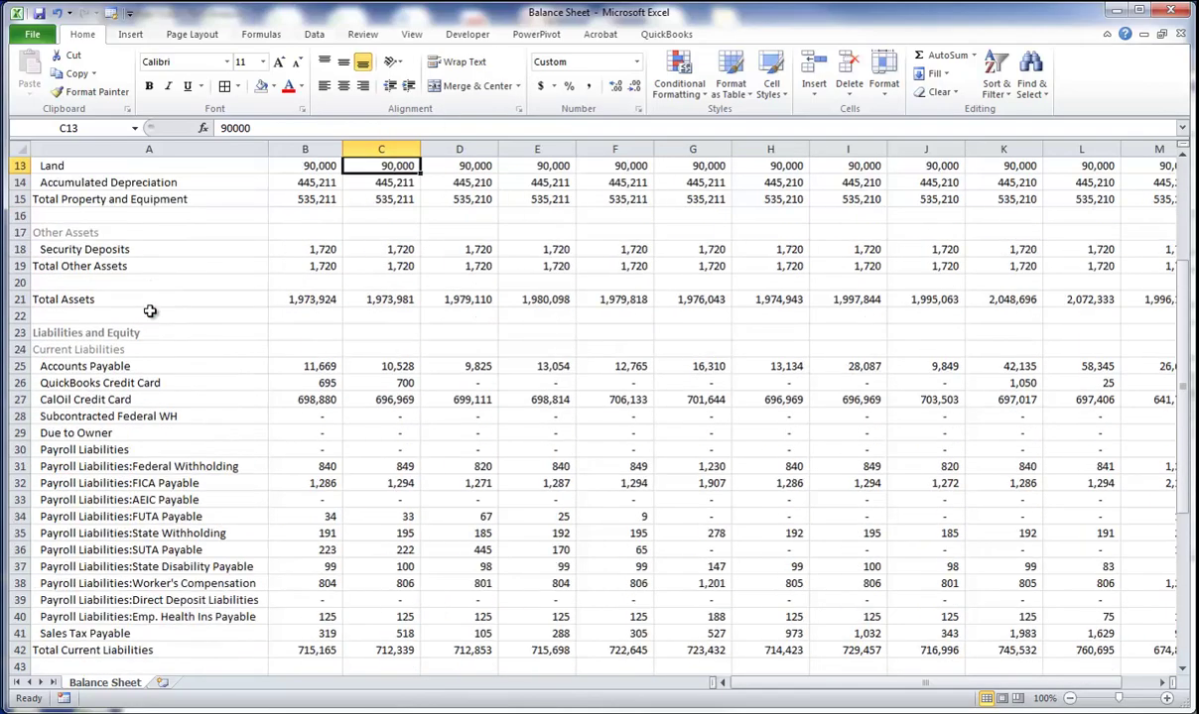
scroll(150, 311, "up", 2)
scroll(152, 310, "down", 5)
scroll(153, 311, "up", 7)
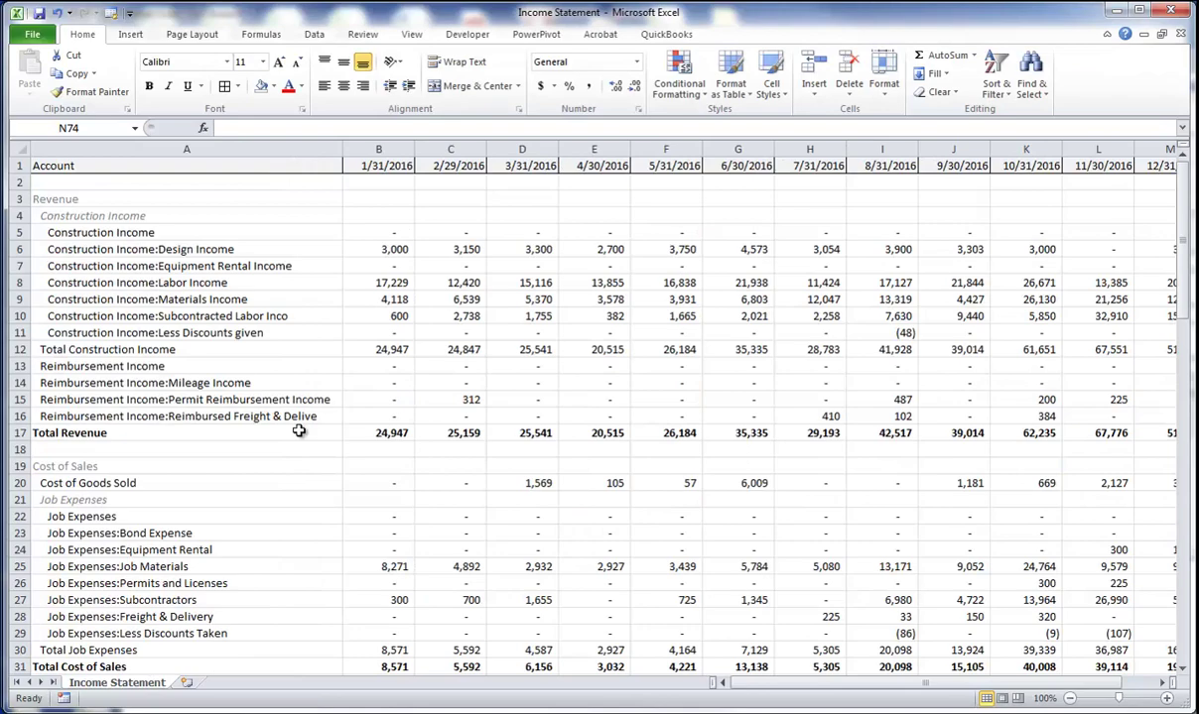
scroll(287, 430, "down", 11)
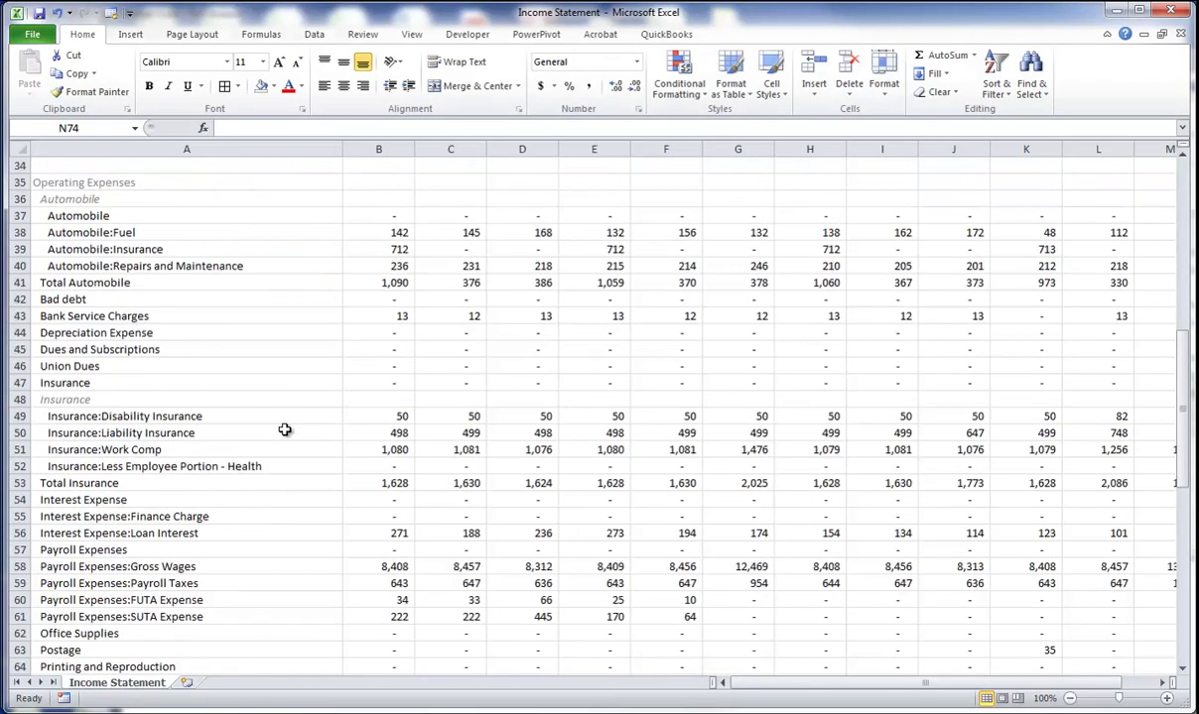
scroll(285, 430, "up", 11)
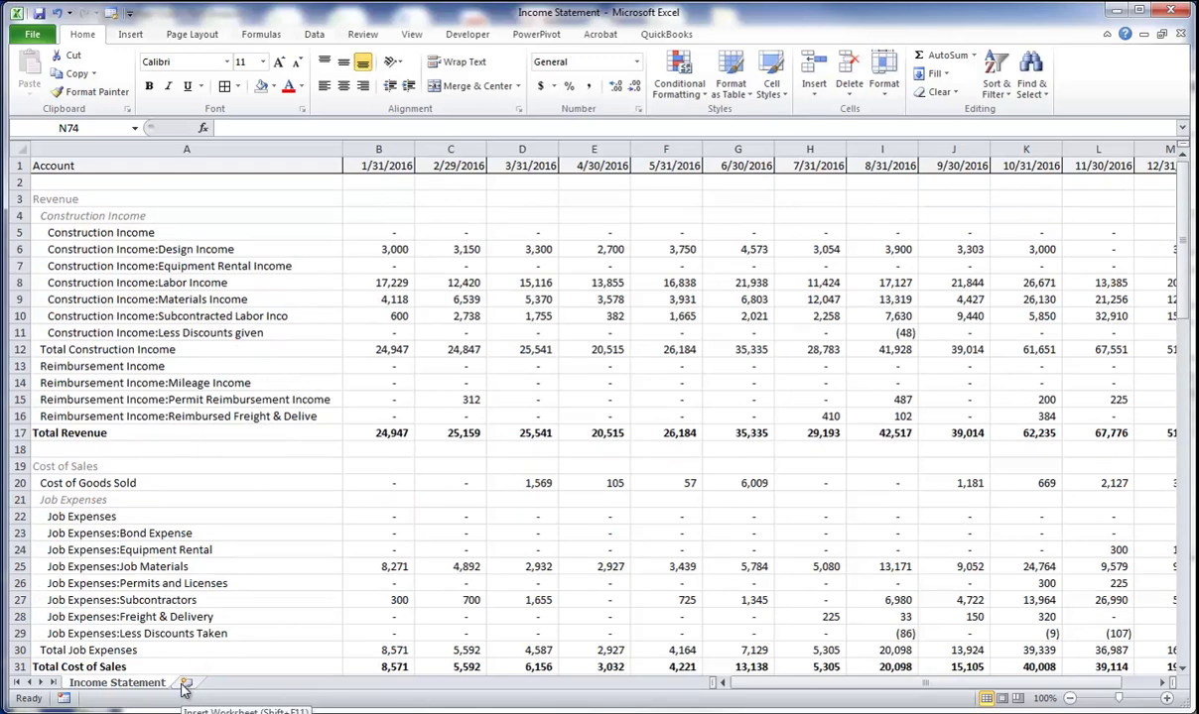
Copy the entire Income Statement sheet and paste it into a new worksheet in the same workbook.
left_click(30, 149)
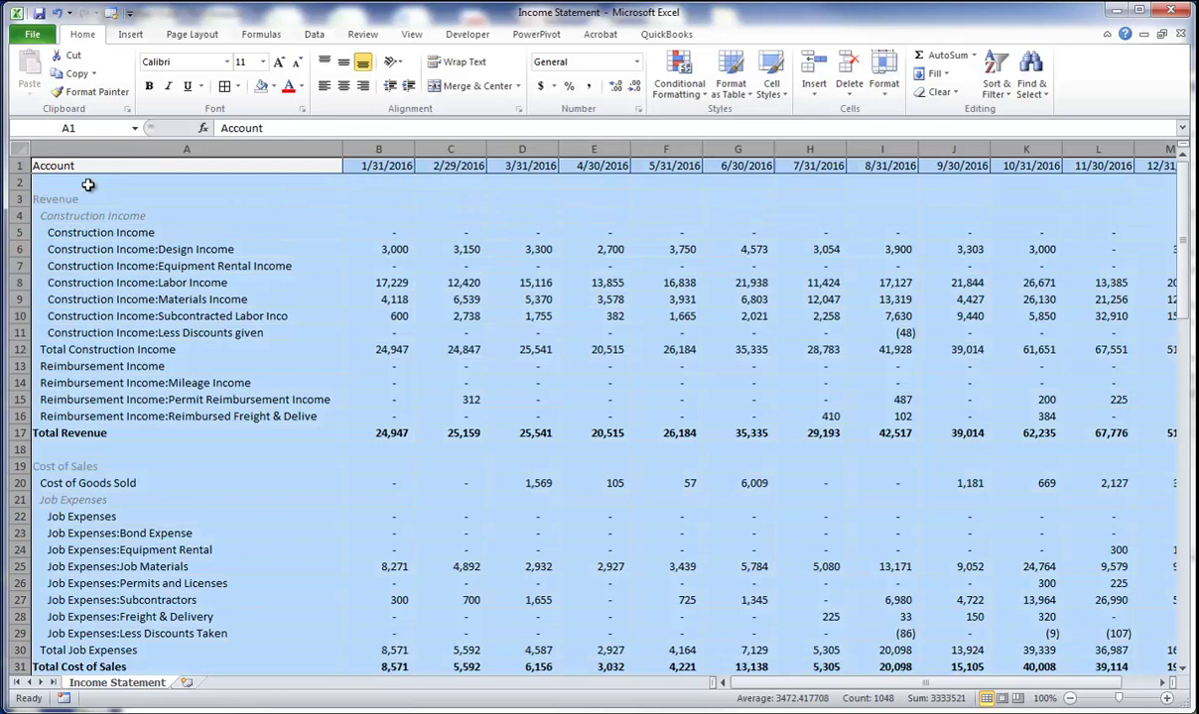
key("ctrl+c")
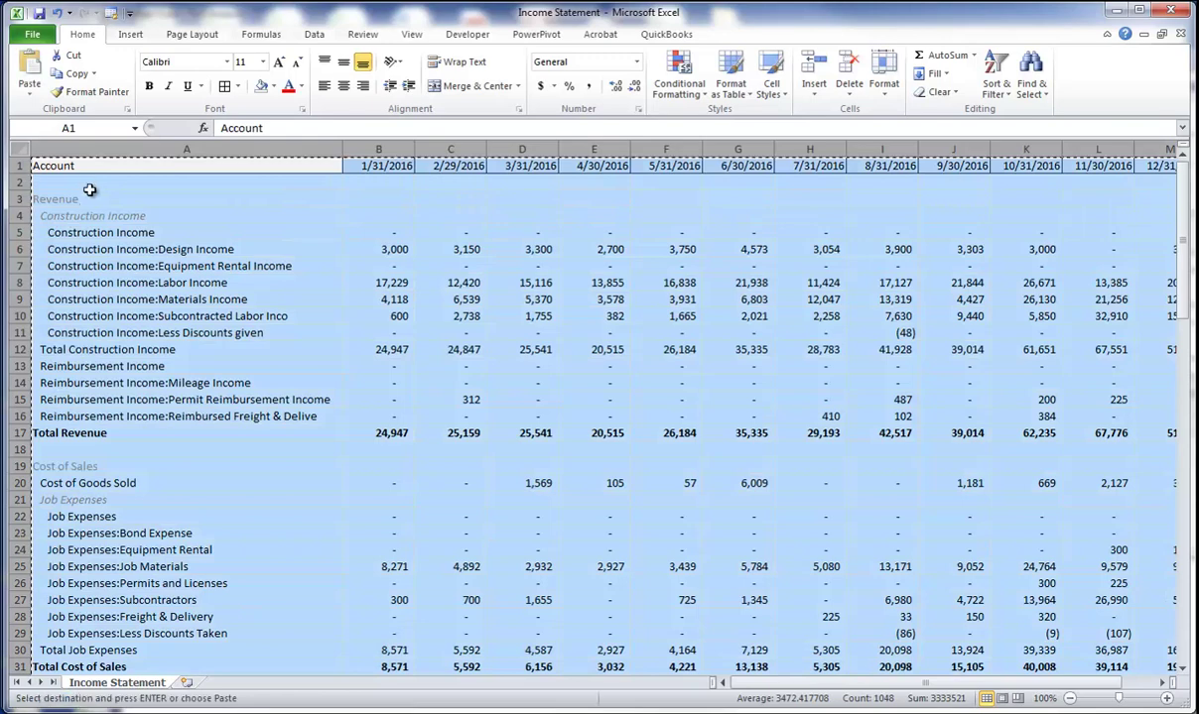
left_click(189, 685)
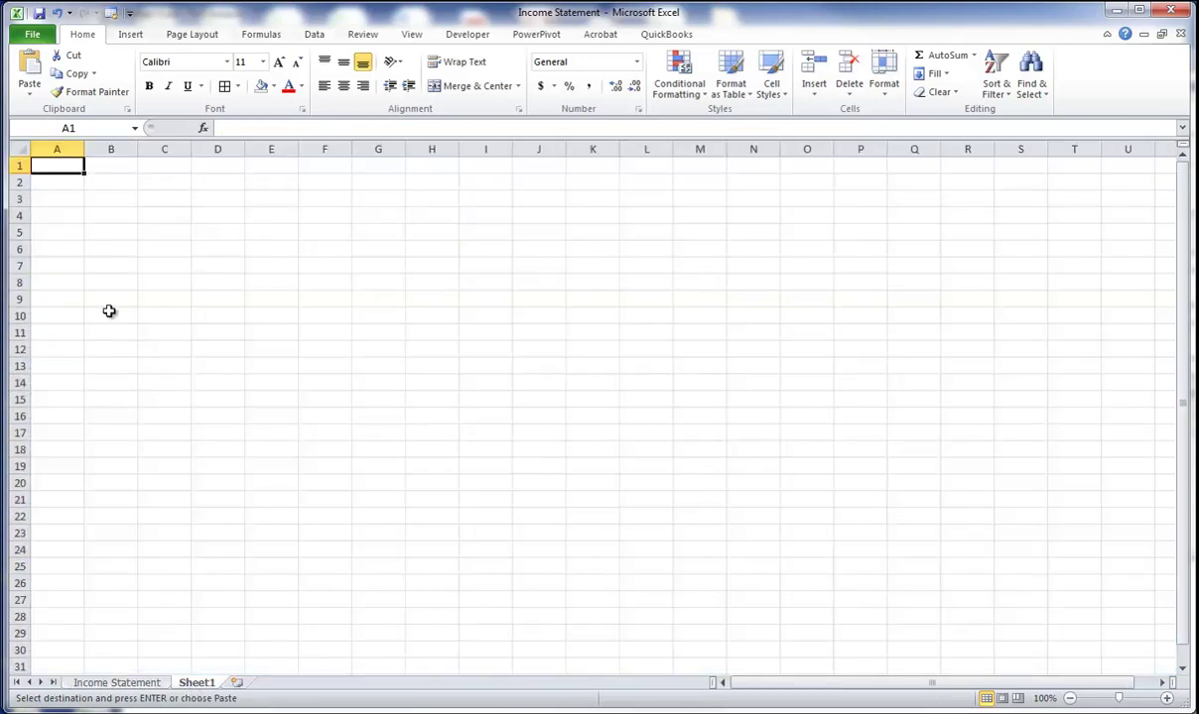
key("ctrl+v")
Copy A3:M60 from the Balance Sheet workbook and paste it at A99, below Net Income(Loss), on Sheet1 of the Income Statement workbook.
scroll(144, 334, "down", 20)
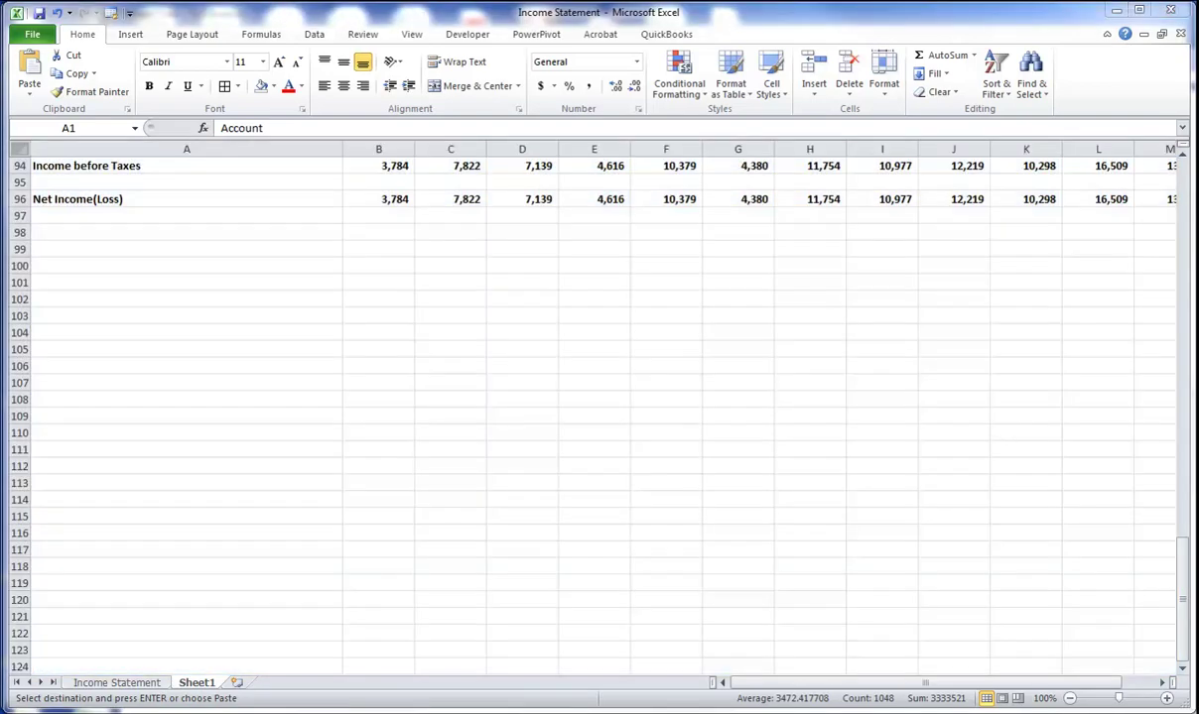
key("ctrl+Tab")
left_click_drag(45, 197, 930, 610)
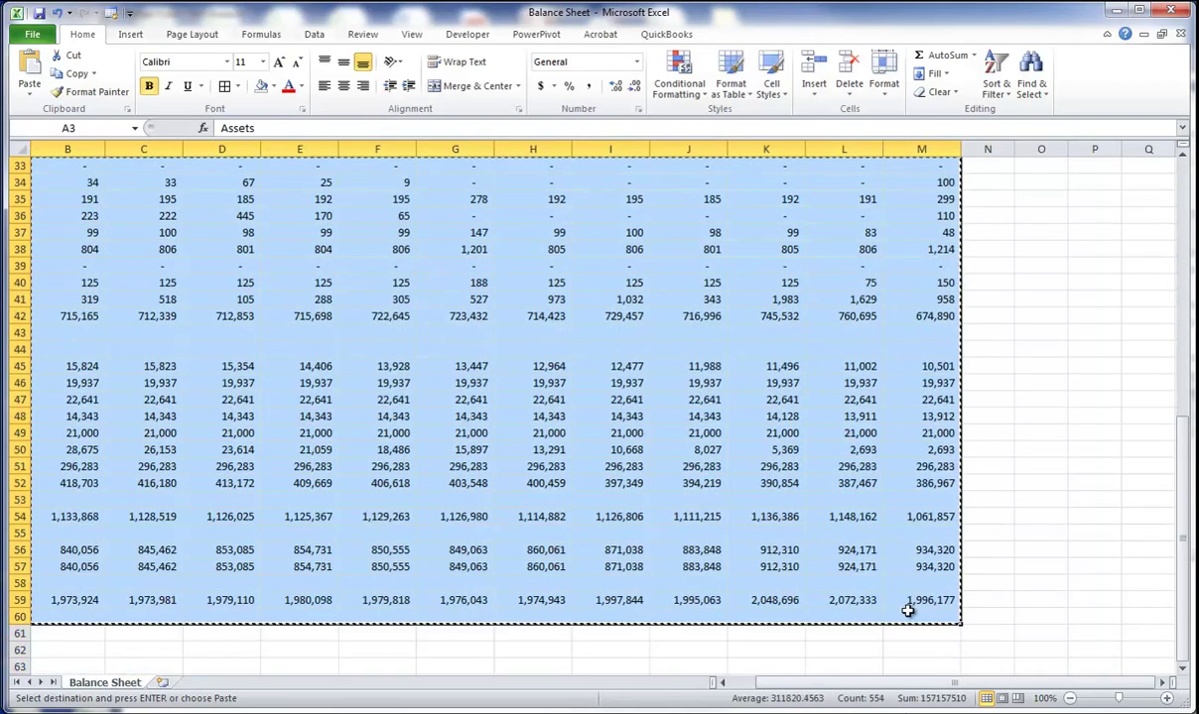
key("ctrl+c")
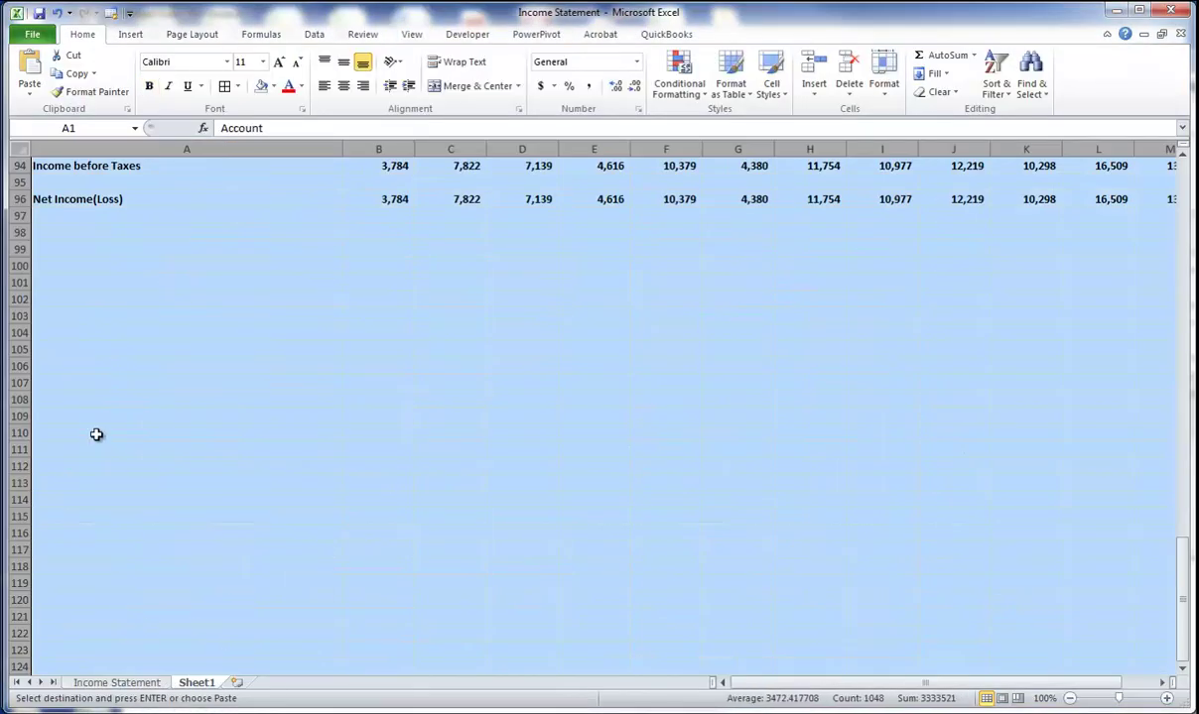
left_click(55, 248)
key("ctrl+v")
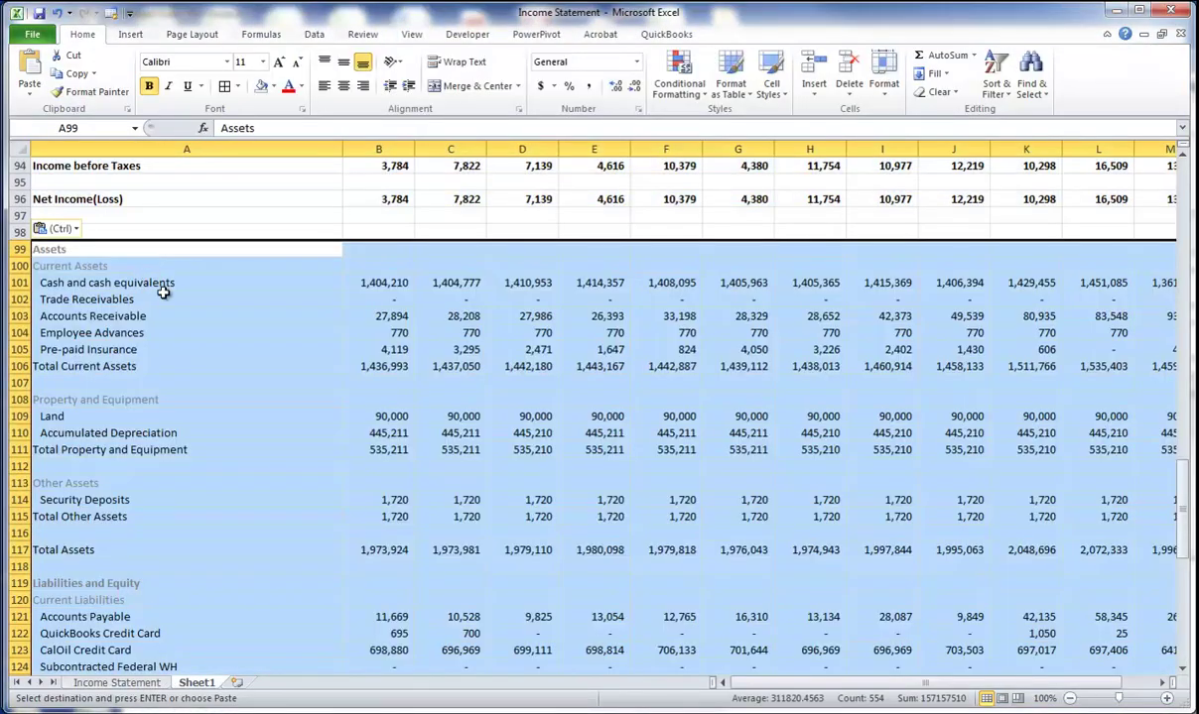
Look over the combined income statement and balance sheet data on Sheet1 from end to end.
scroll(165, 298, "up", 5)
scroll(167, 305, "up", 20)
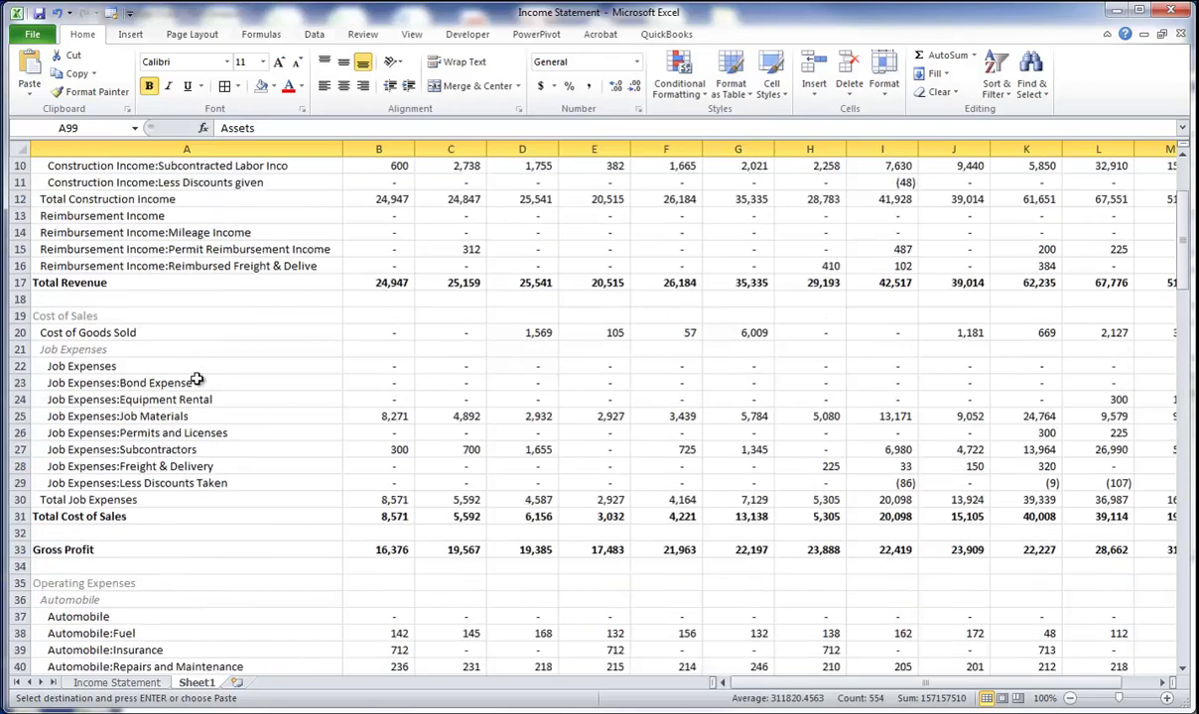
scroll(197, 381, "down", 20)
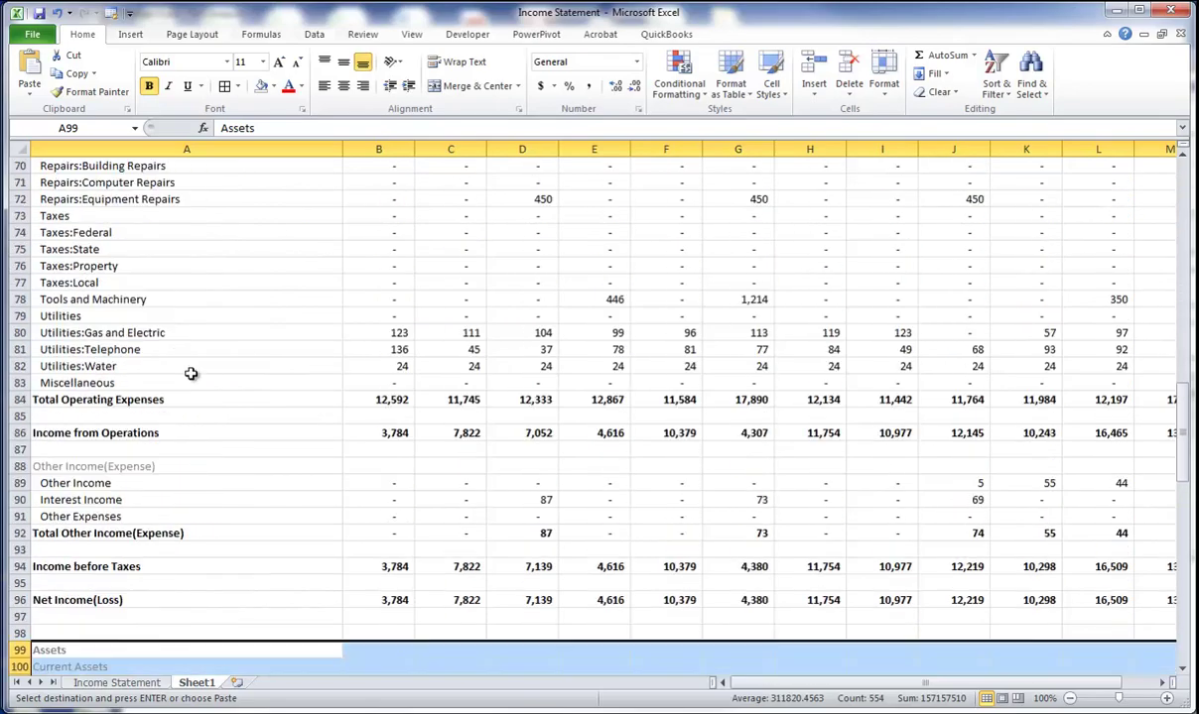
scroll(190, 373, "down", 6)
scroll(190, 373, "up", 20)
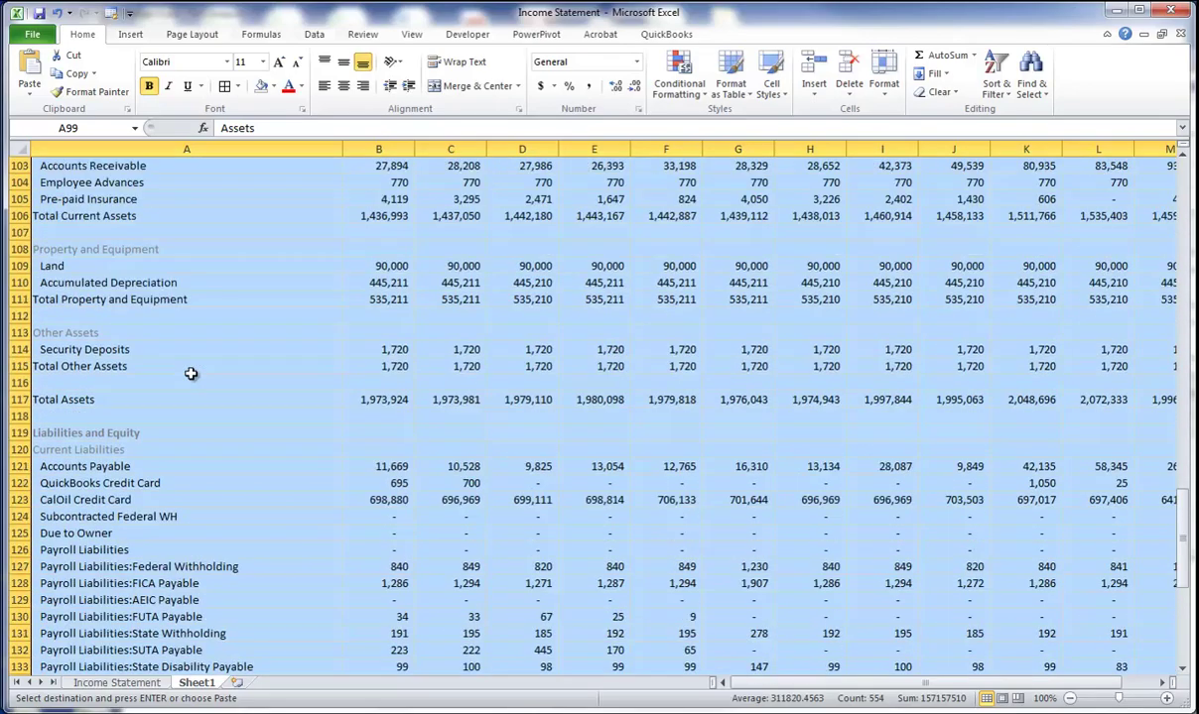
scroll(190, 373, "up", 10)
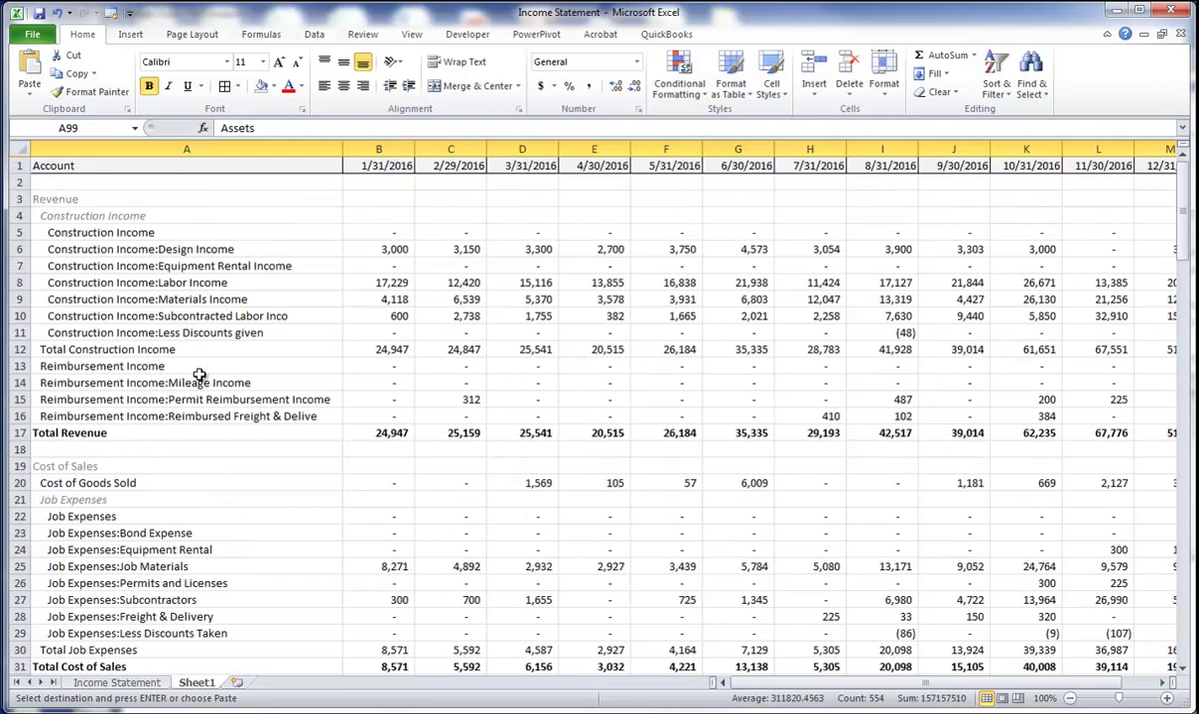
Inspect the account names in column A of Sheet1 and the separate monthly columns B to D.
left_click(207, 145)
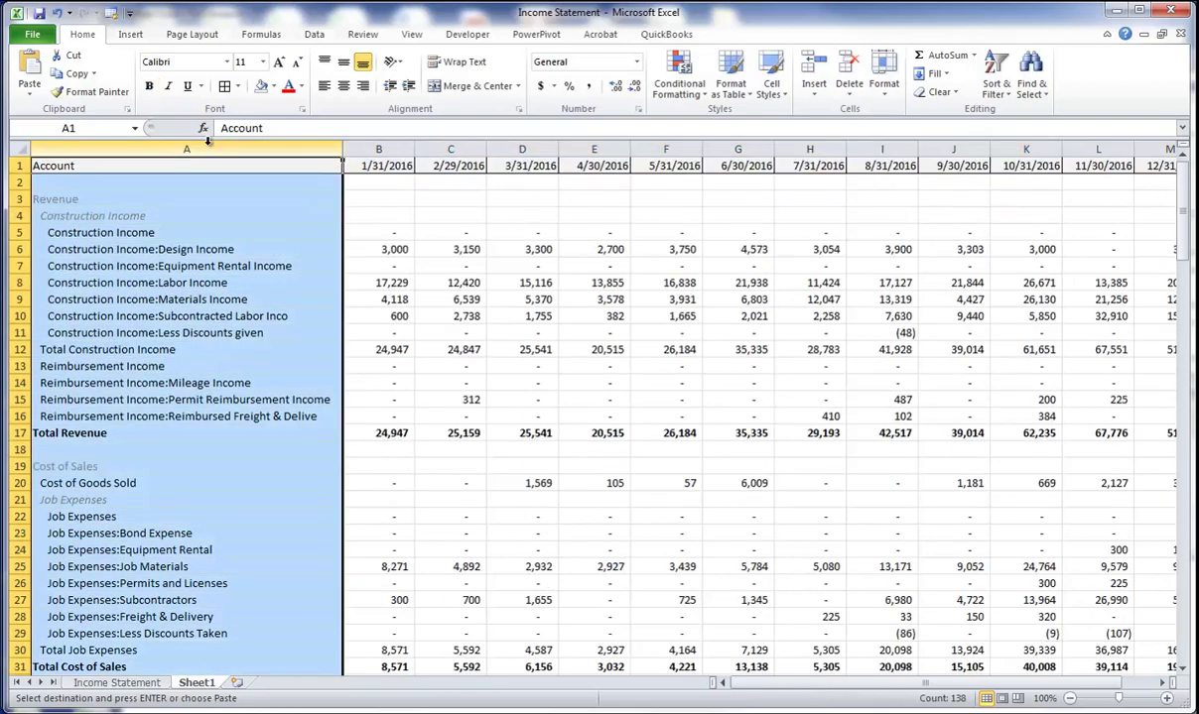
scroll(208, 145, "down", 15)
scroll(207, 145, "down", 7)
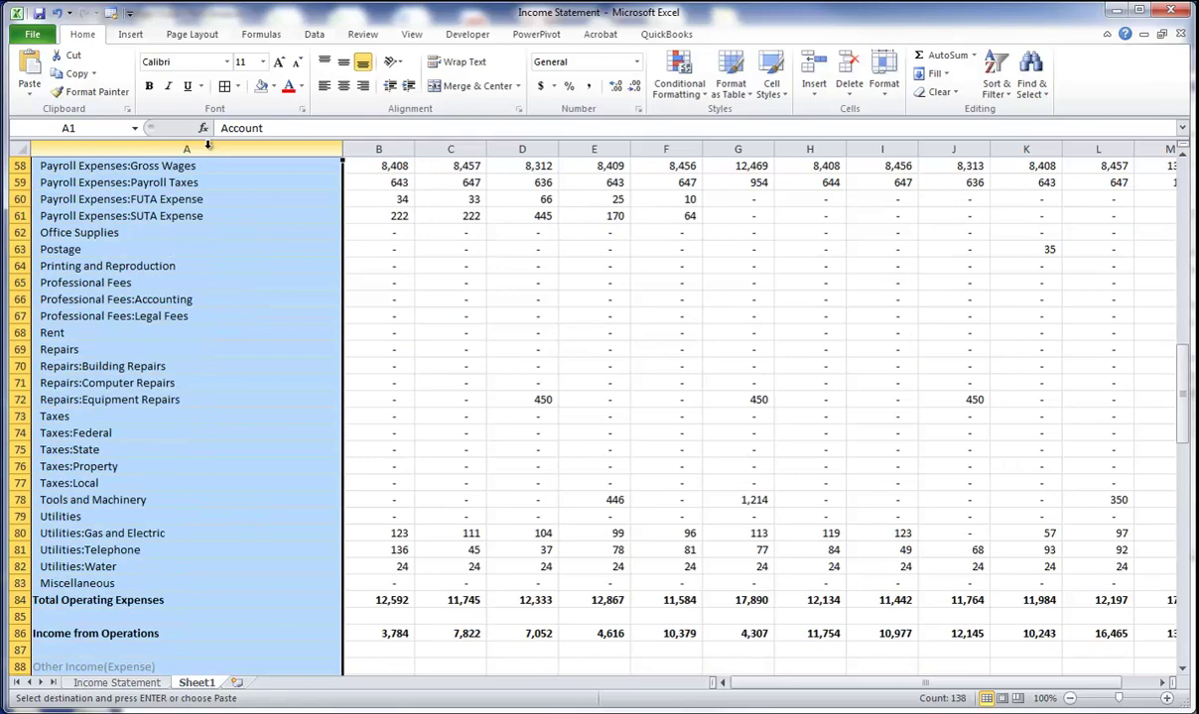
scroll(208, 144, "down", 6)
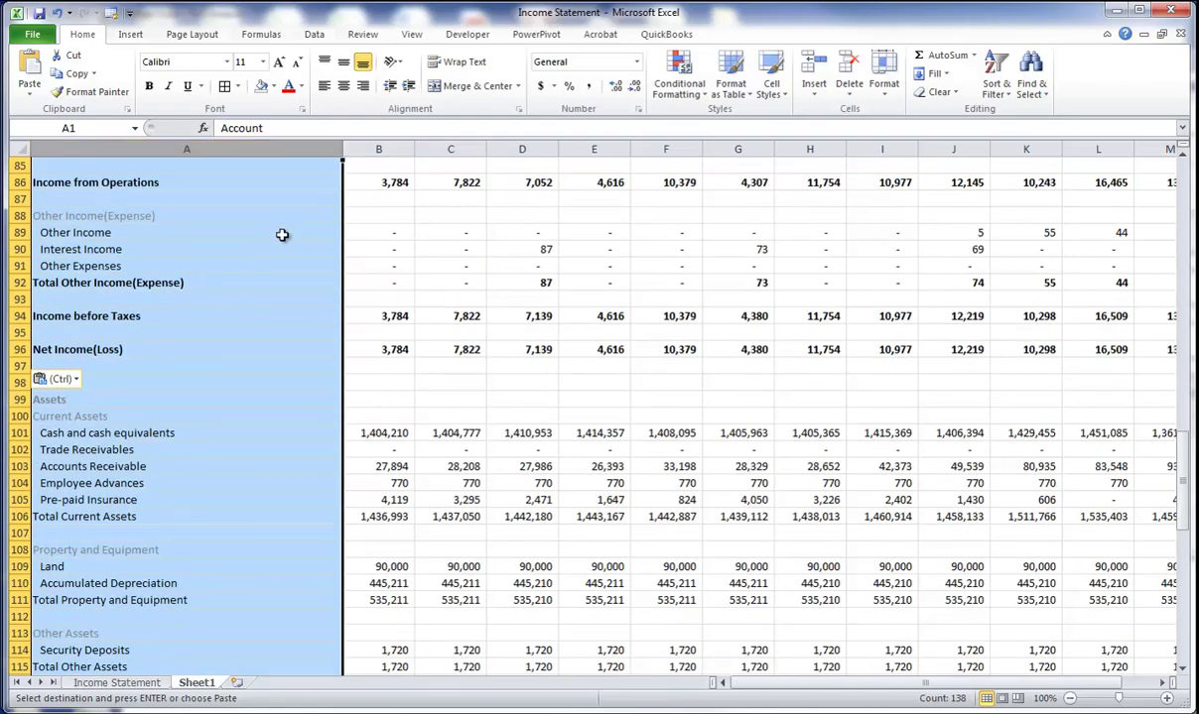
scroll(312, 248, "up", 20)
scroll(397, 146, "up", 5)
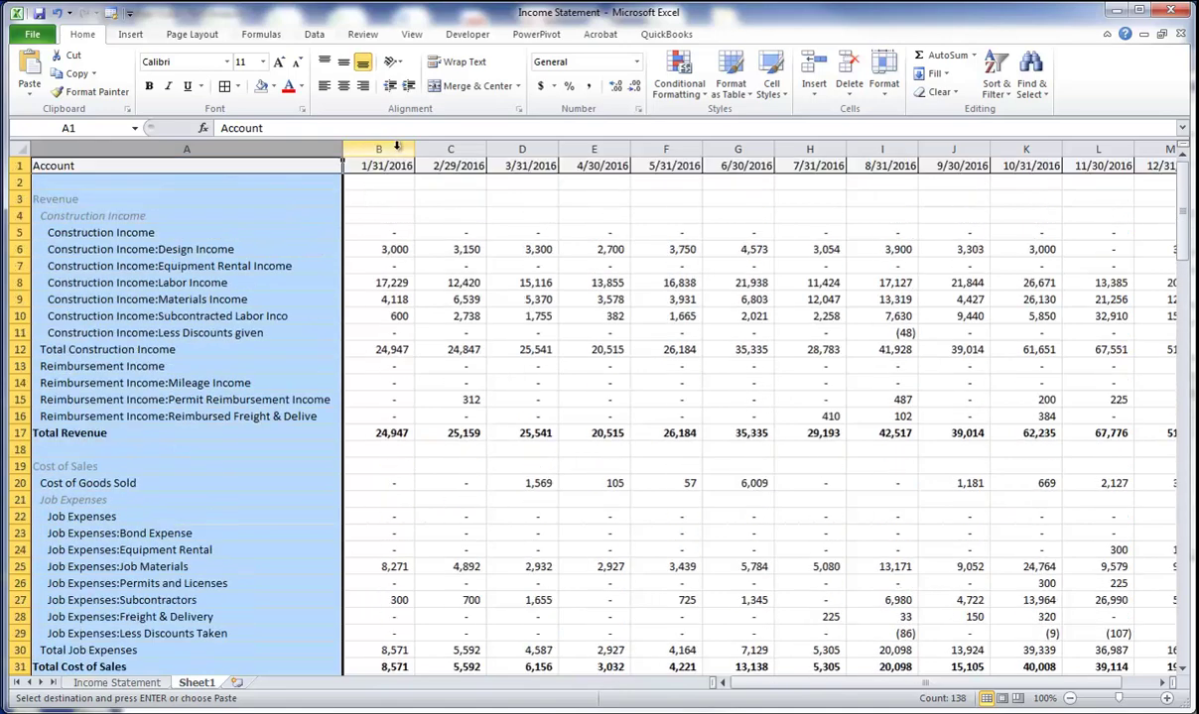
left_click(396, 147)
left_click(485, 147)
left_click(496, 147)
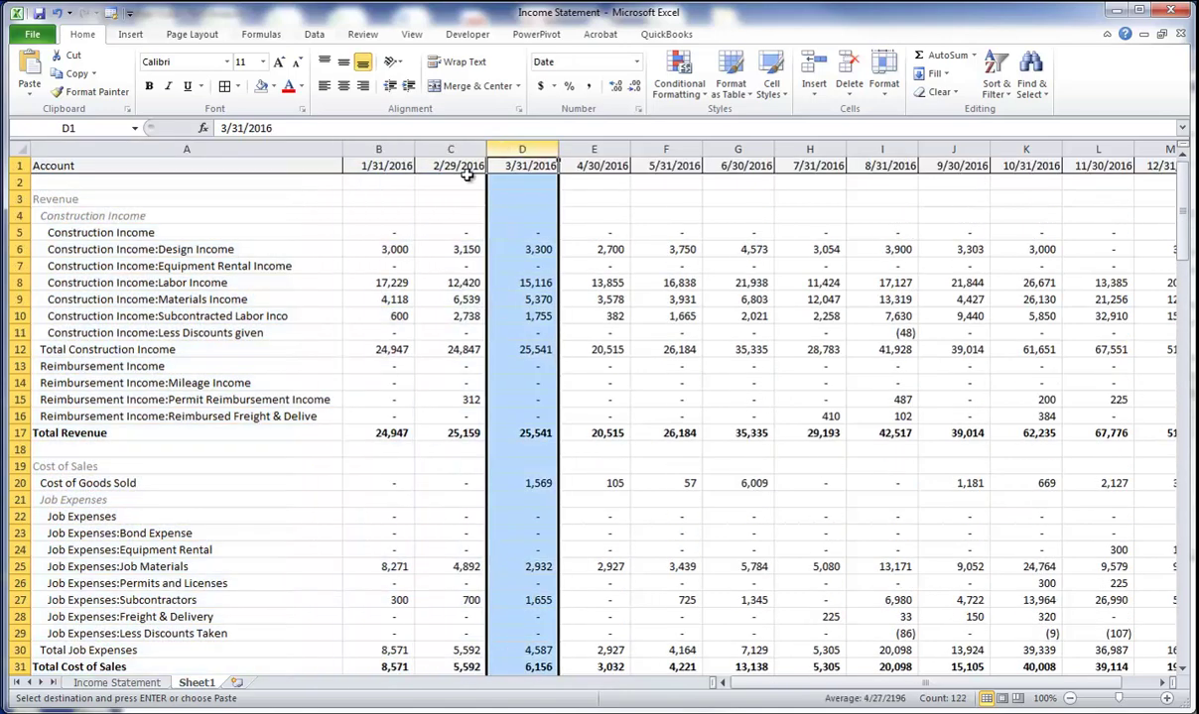
Bring up the already open TB workbook from the folder, declining to reopen it.
key("alt+Tab")
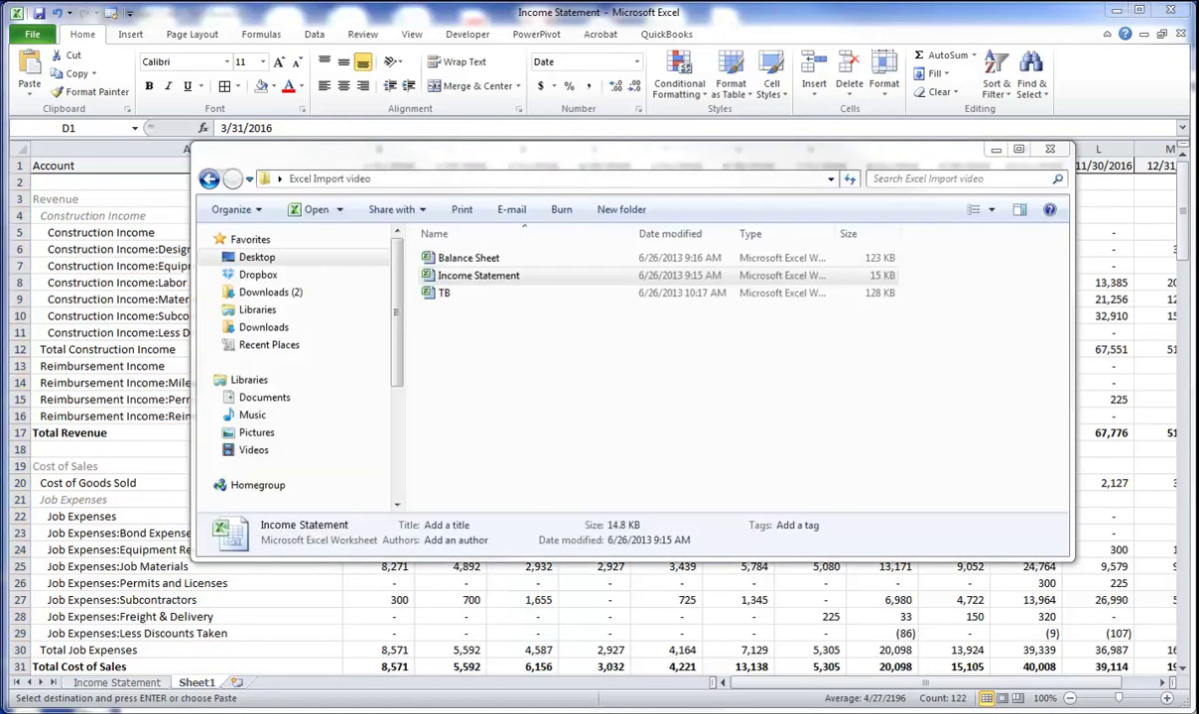
double_click(447, 293)
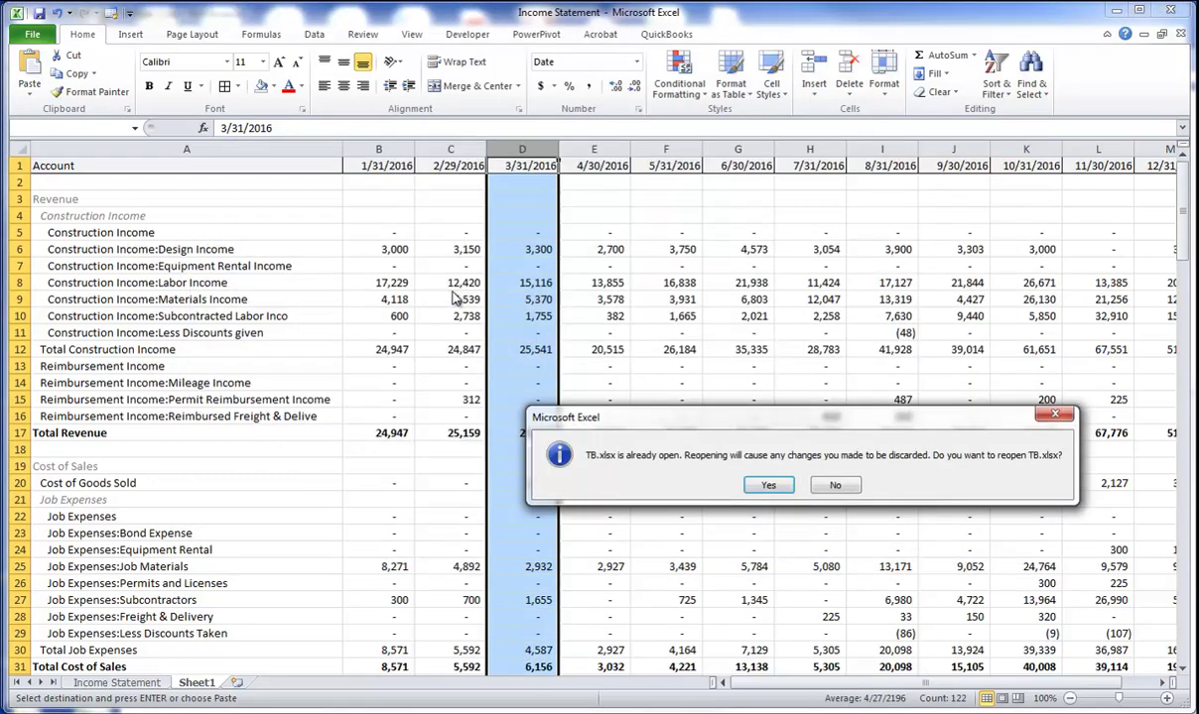
left_click(833, 486)
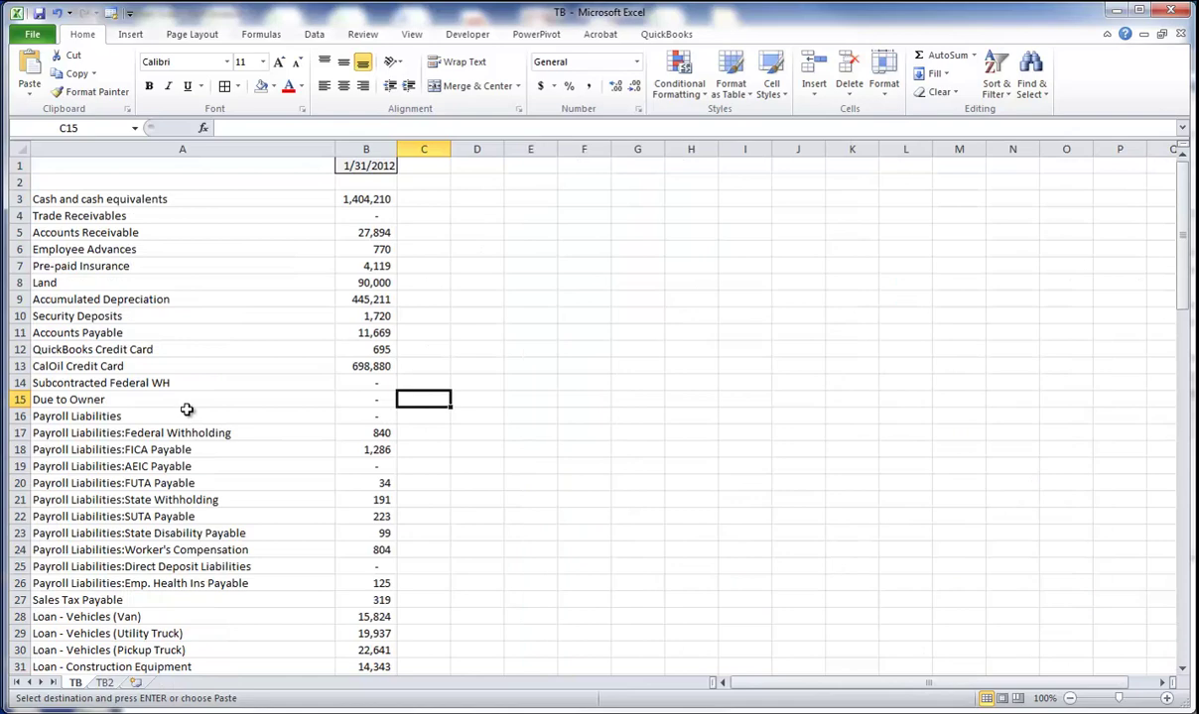
Examine the account list in column A and the single-month balances in column B of the TB sheet.
left_click_drag(136, 200, 139, 383)
scroll(141, 406, "down", 2)
scroll(141, 407, "down", 8)
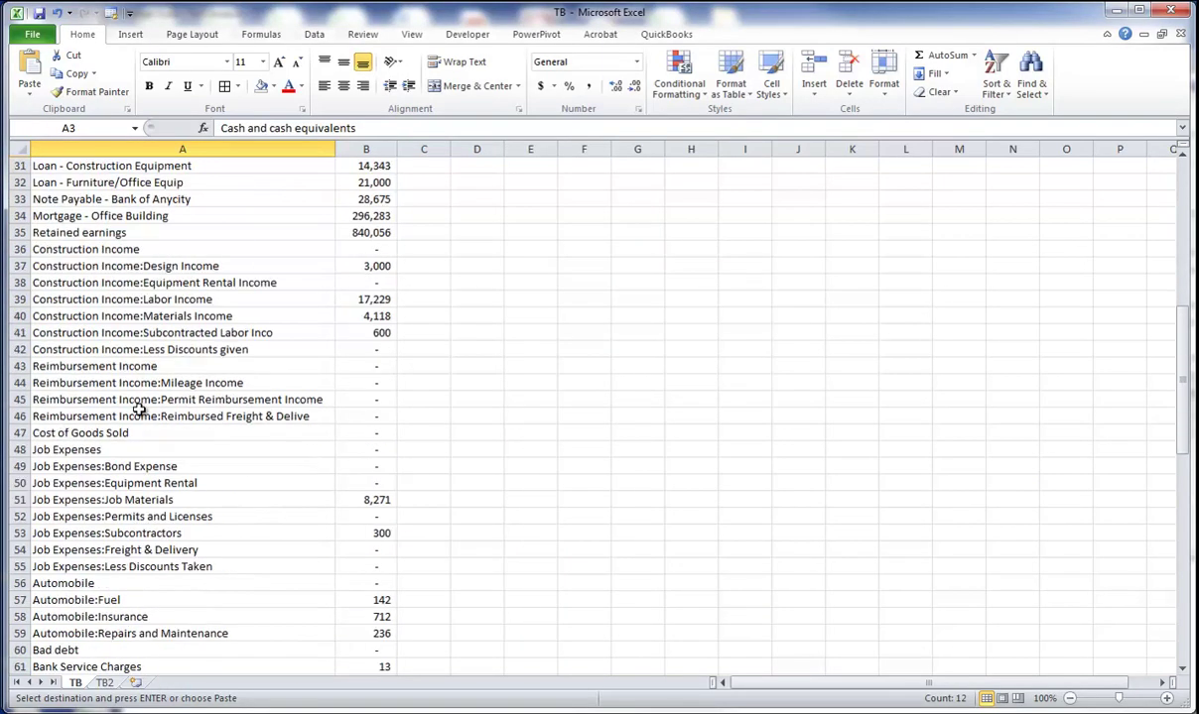
scroll(139, 409, "up", 10)
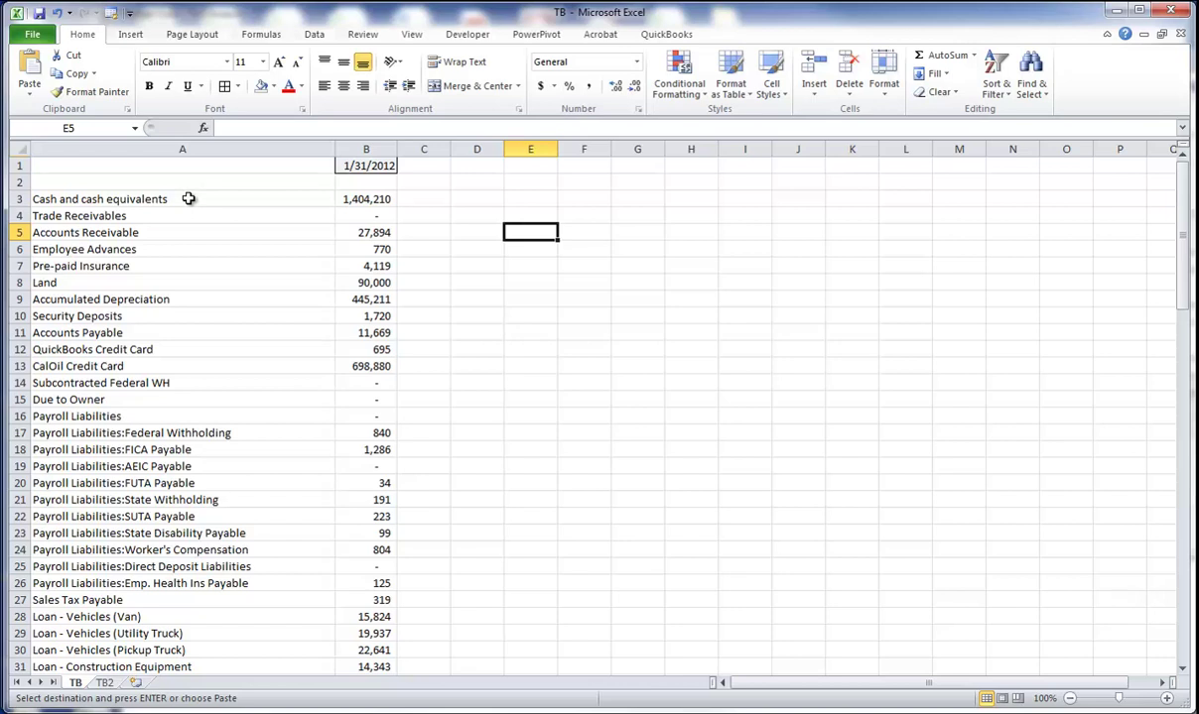
left_click(365, 148)
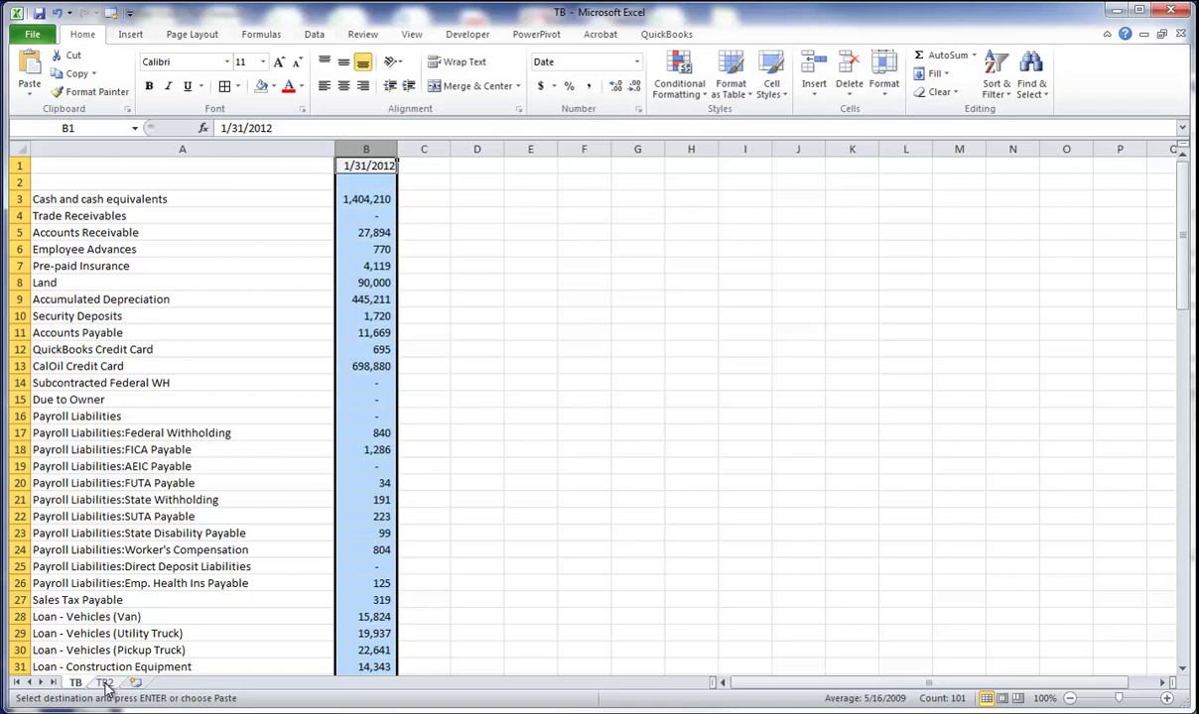
left_click(409, 234)
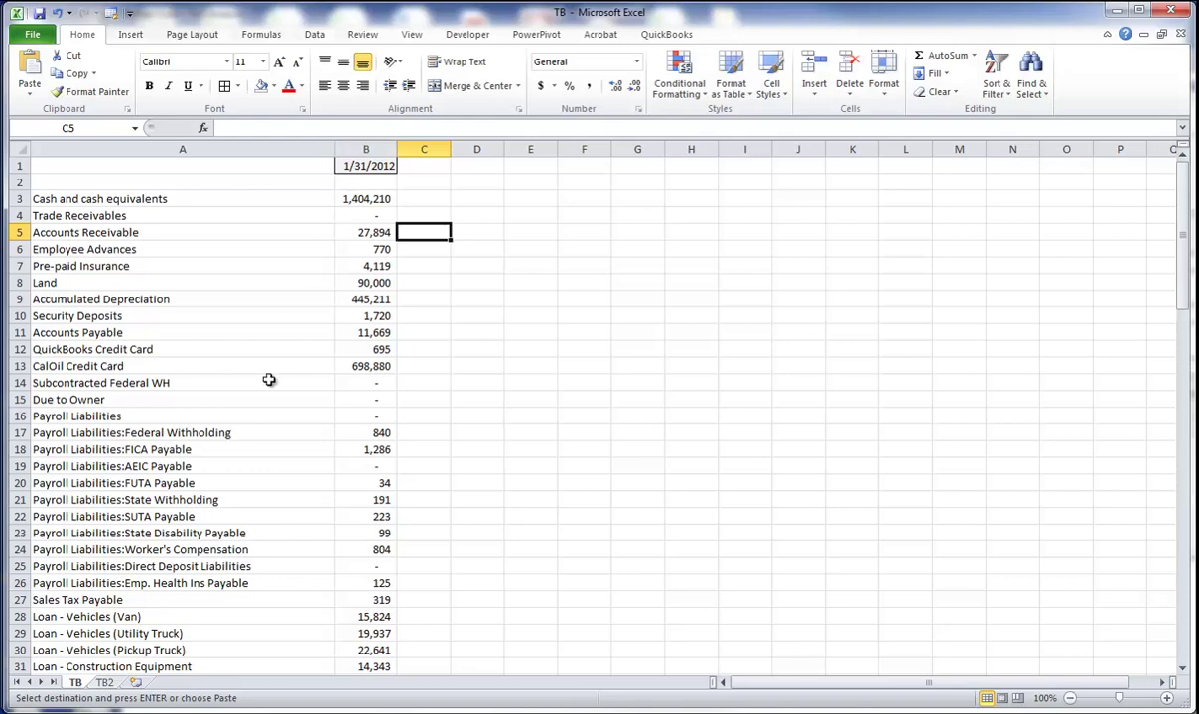
Examine the monthly balances in columns B to M of the TB2 sheet, and return to the Income Statement workbook.
left_click(105, 683)
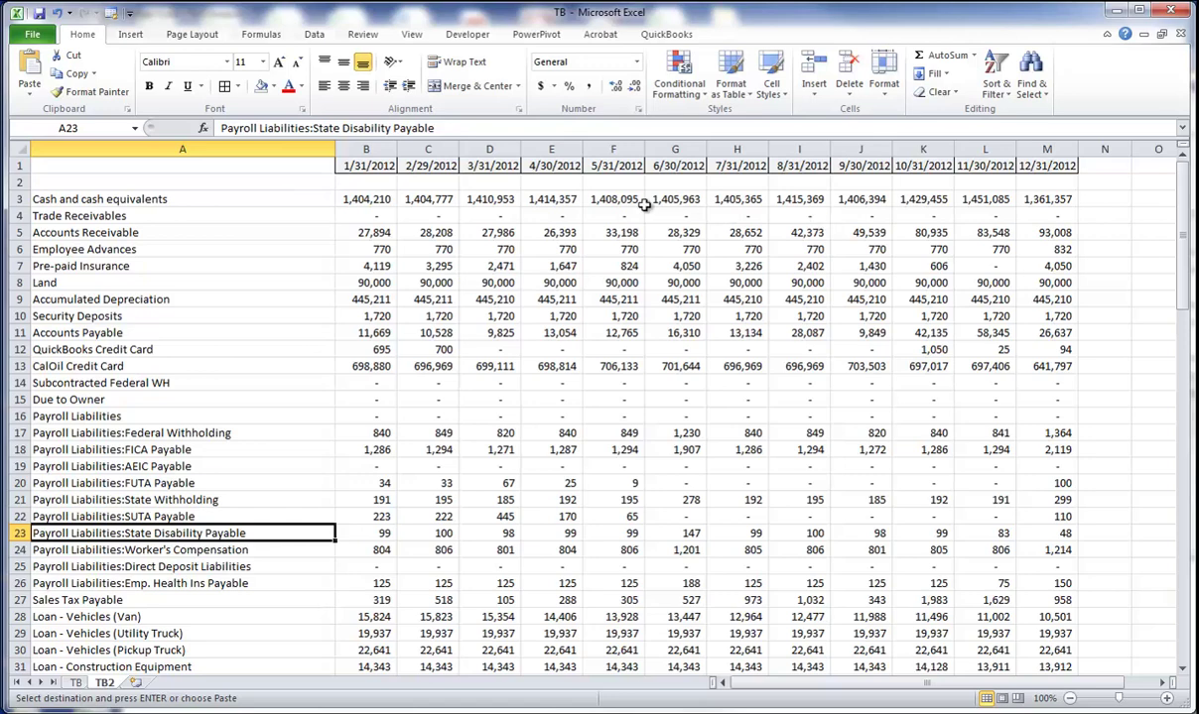
left_click_drag(365, 148, 1037, 149)
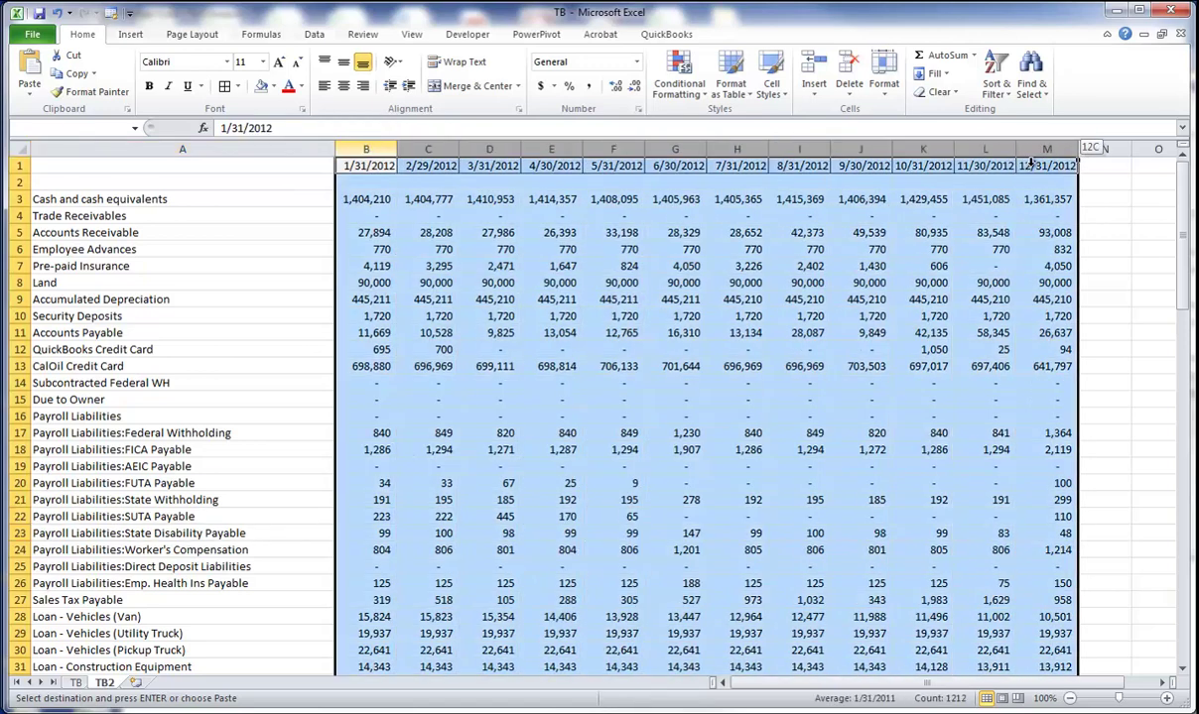
left_click(422, 298)
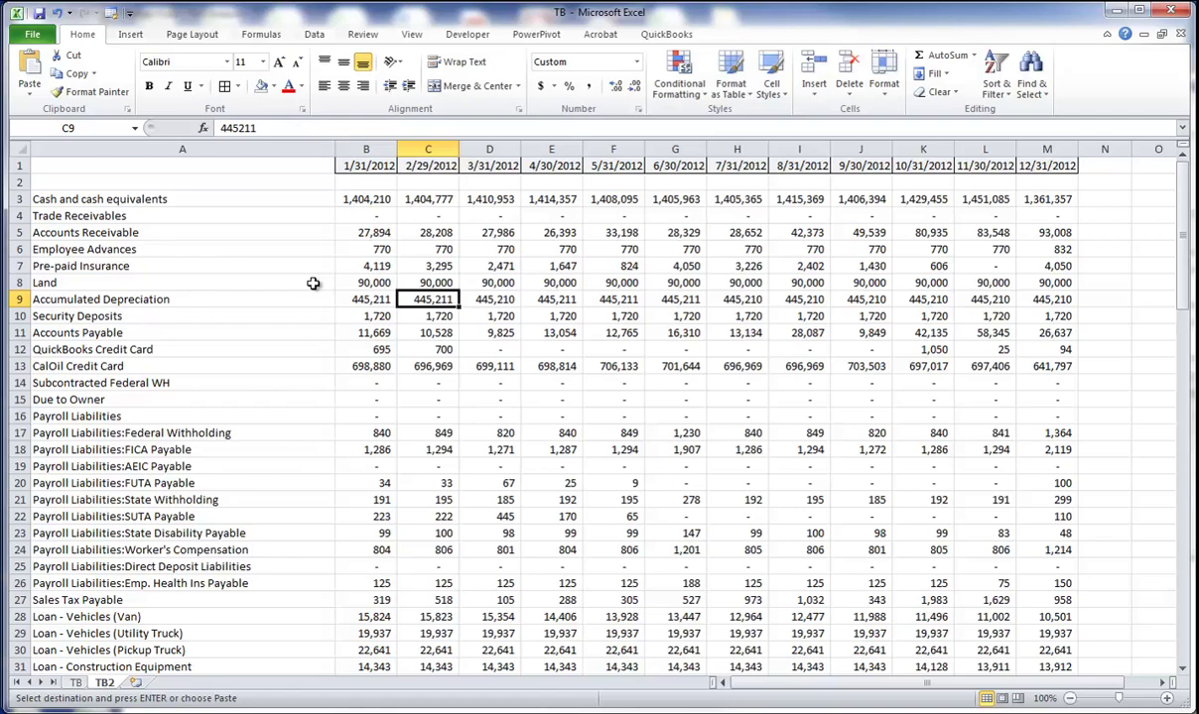
scroll(313, 280, "down", 7)
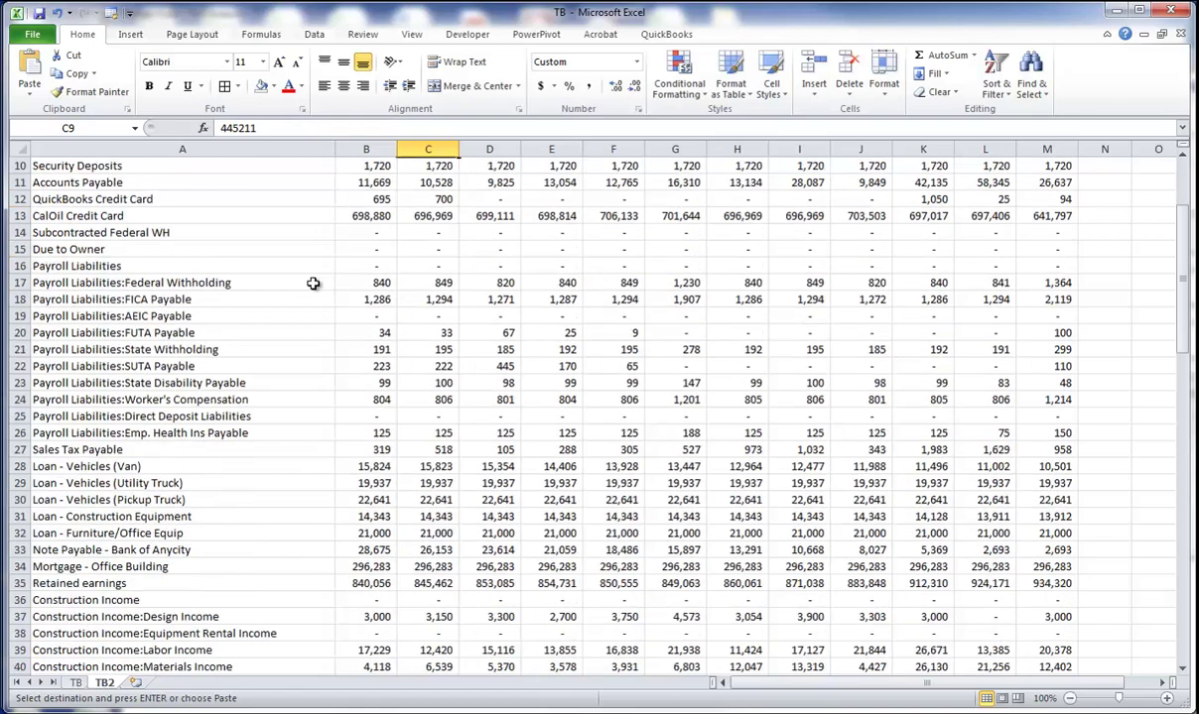
scroll(356, 315, "up", 7)
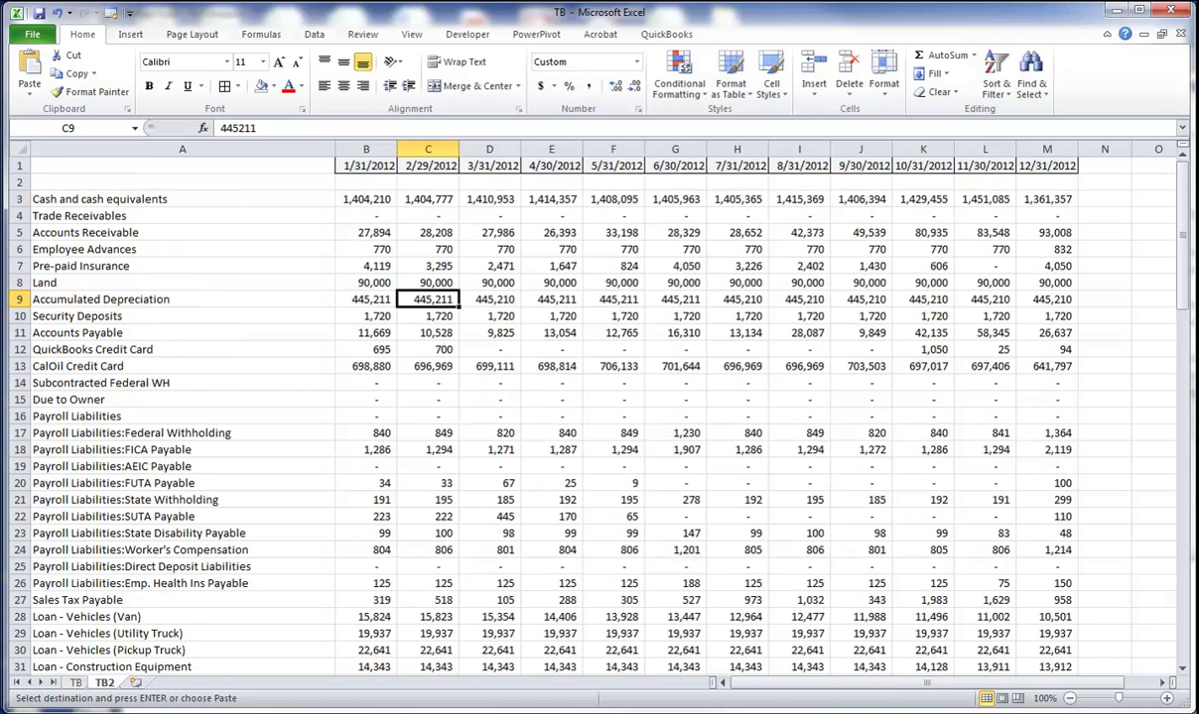
key("ctrl+Tab")
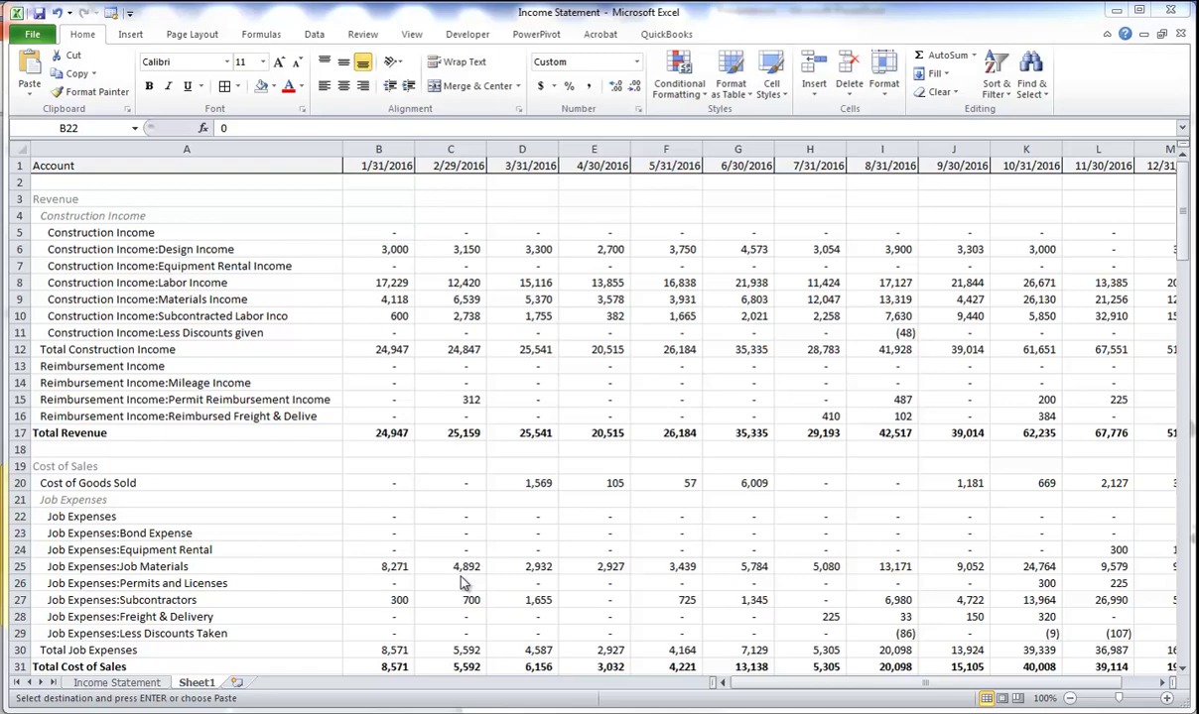
Examine the Revenue and Construction Income heading rows 3 and 4 on Sheet1 as rows without account balances.
left_click_drag(19, 198, 18, 214)
left_click(17, 213)
left_click(18, 213)
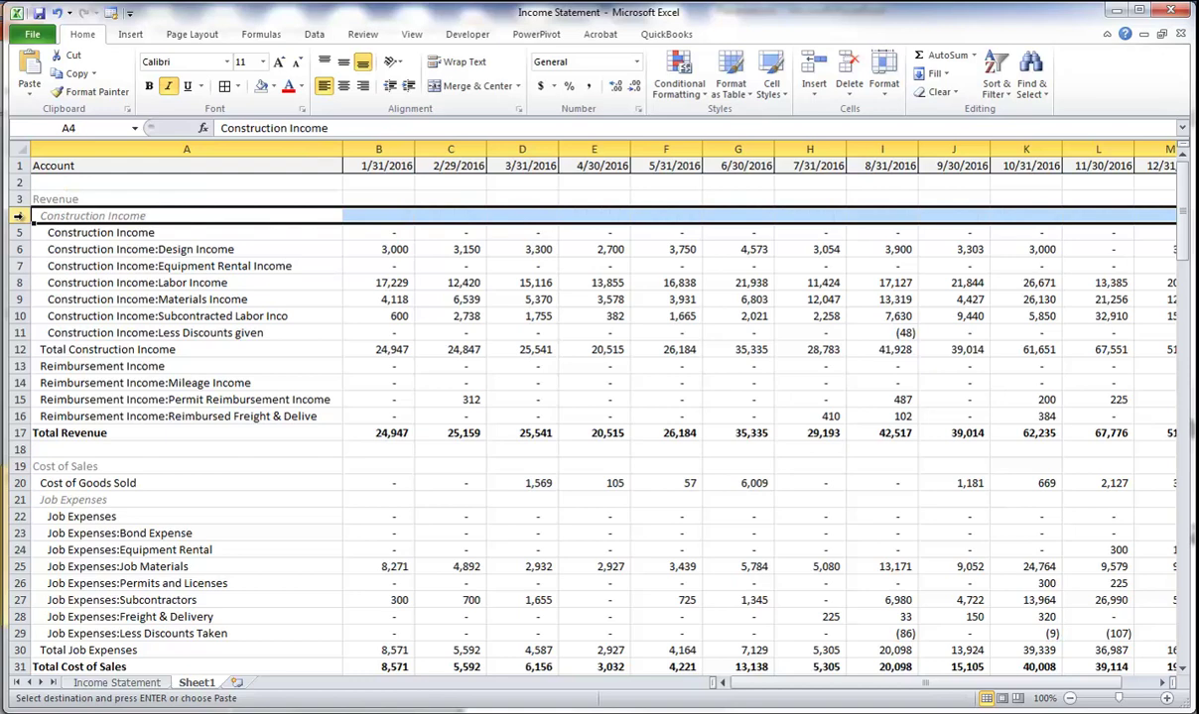
left_click(18, 198)
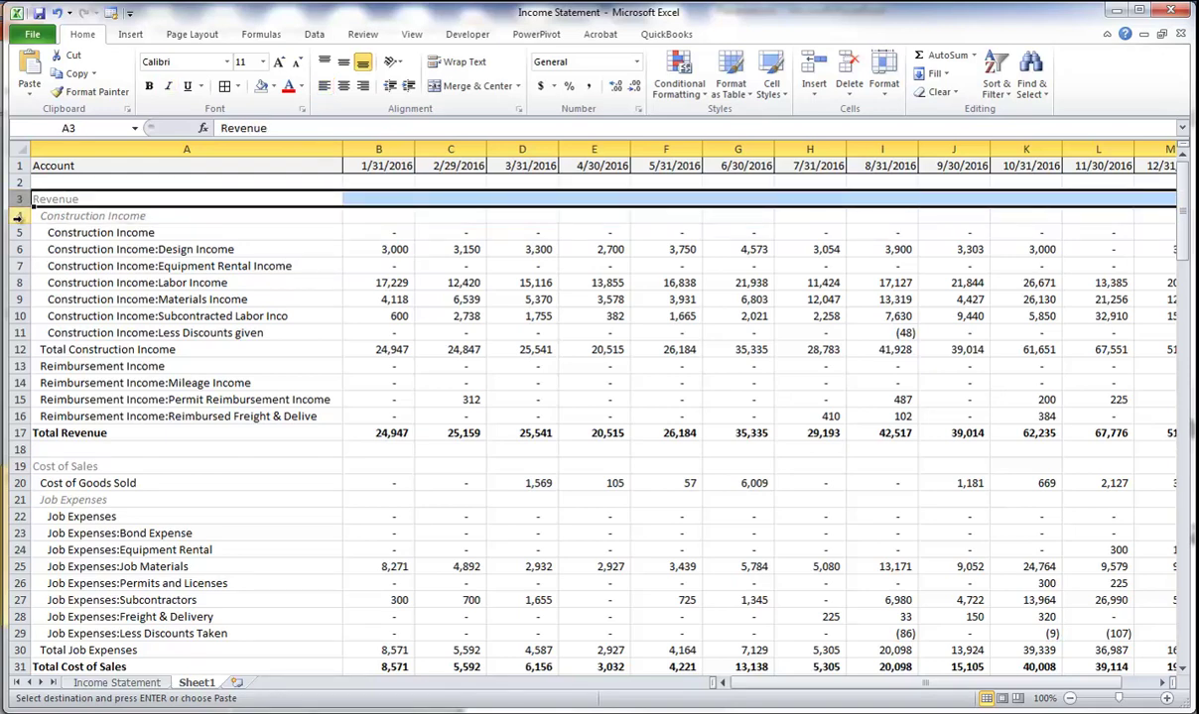
left_click_drag(18, 198, 17, 216)
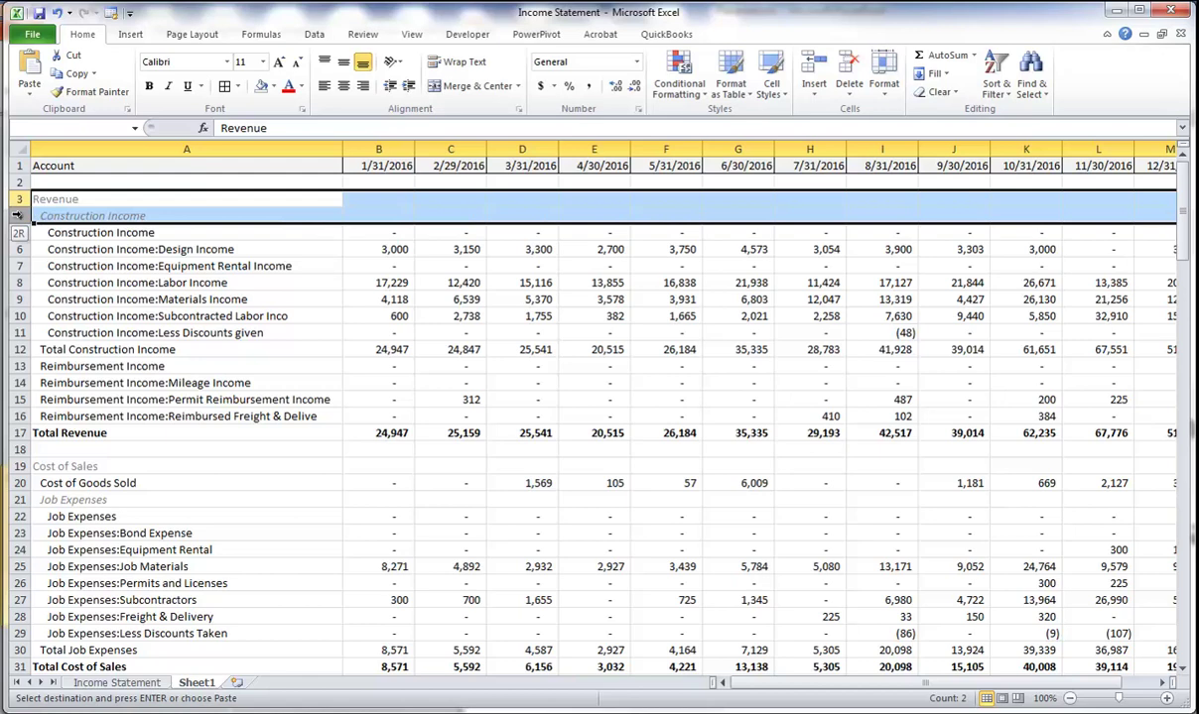
Compare the Total Construction Income and Total Revenue rows with the individual accounts in A5:A11 and their January balances in column B.
left_click(18, 350)
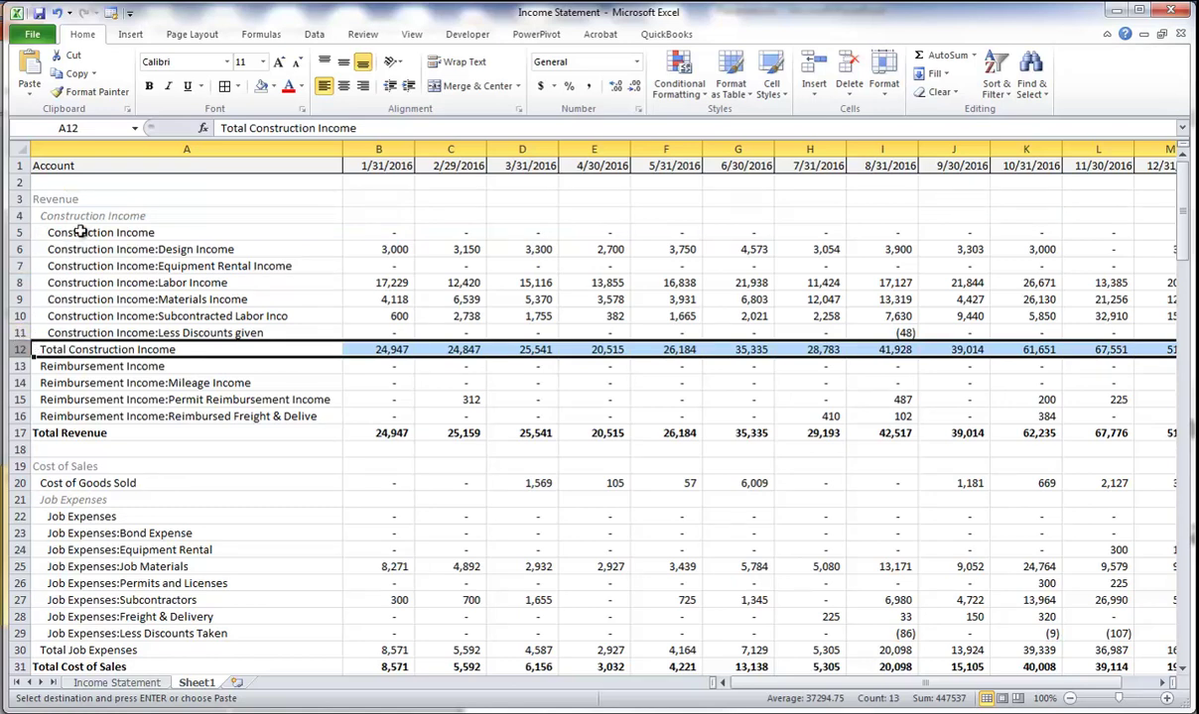
left_click_drag(80, 232, 80, 332)
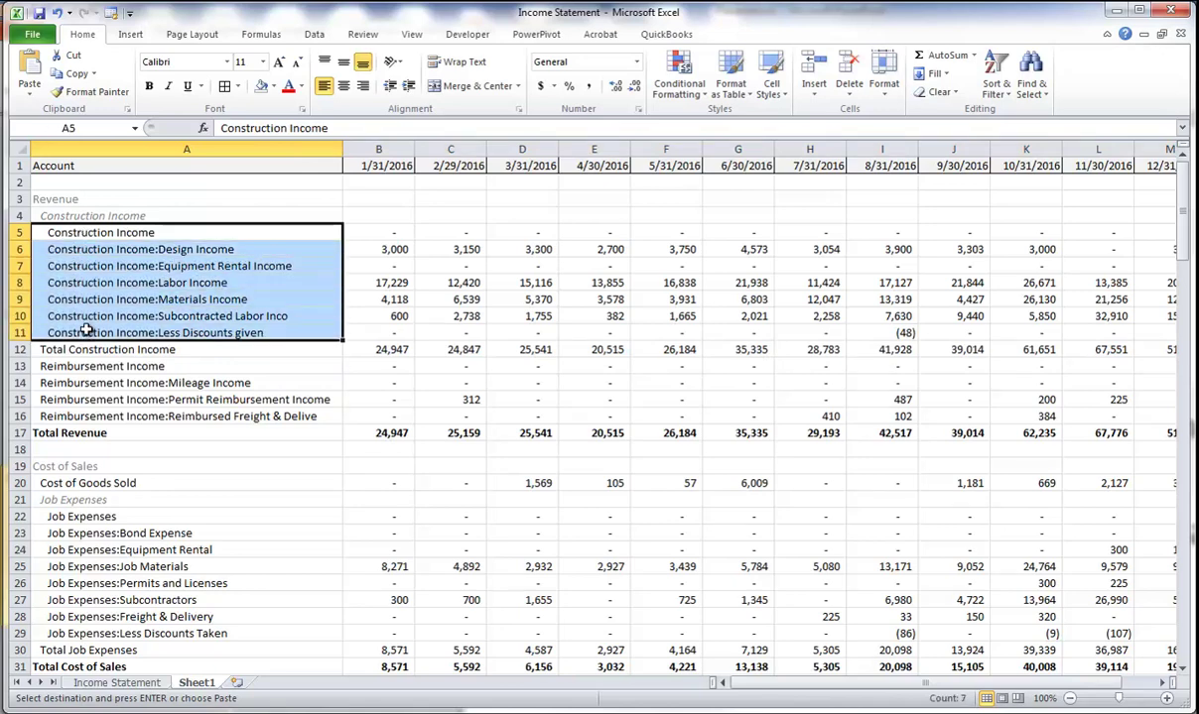
left_click_drag(378, 232, 388, 337)
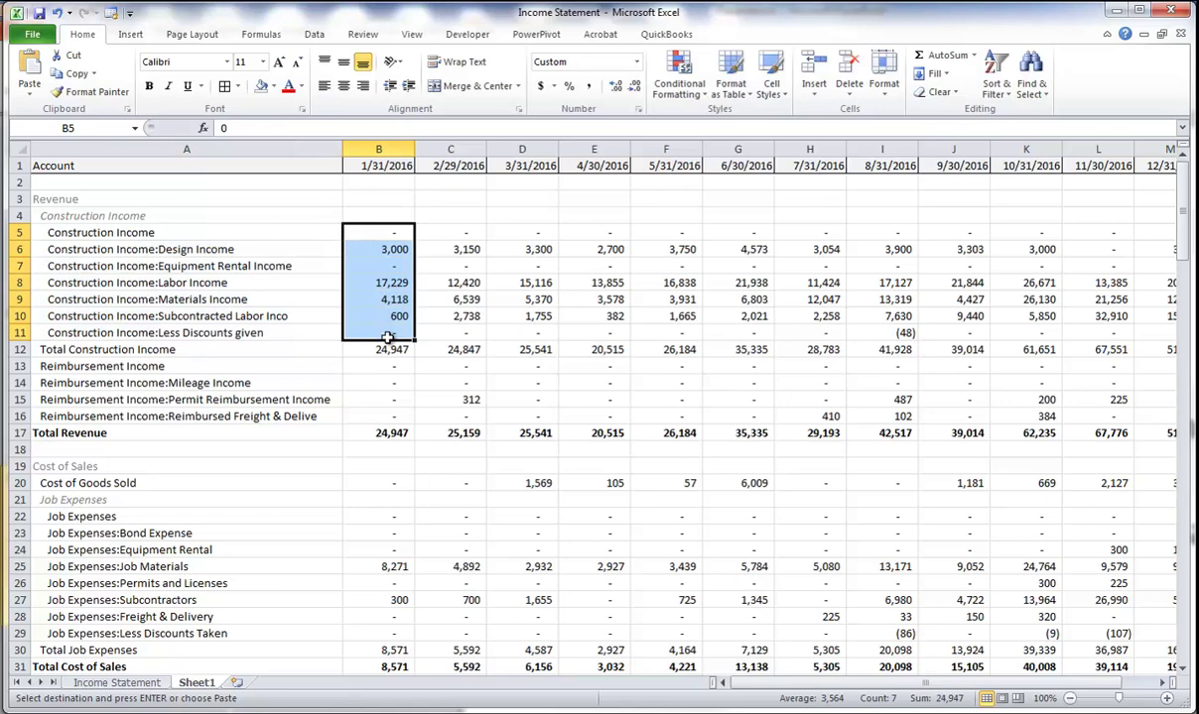
left_click(18, 349)
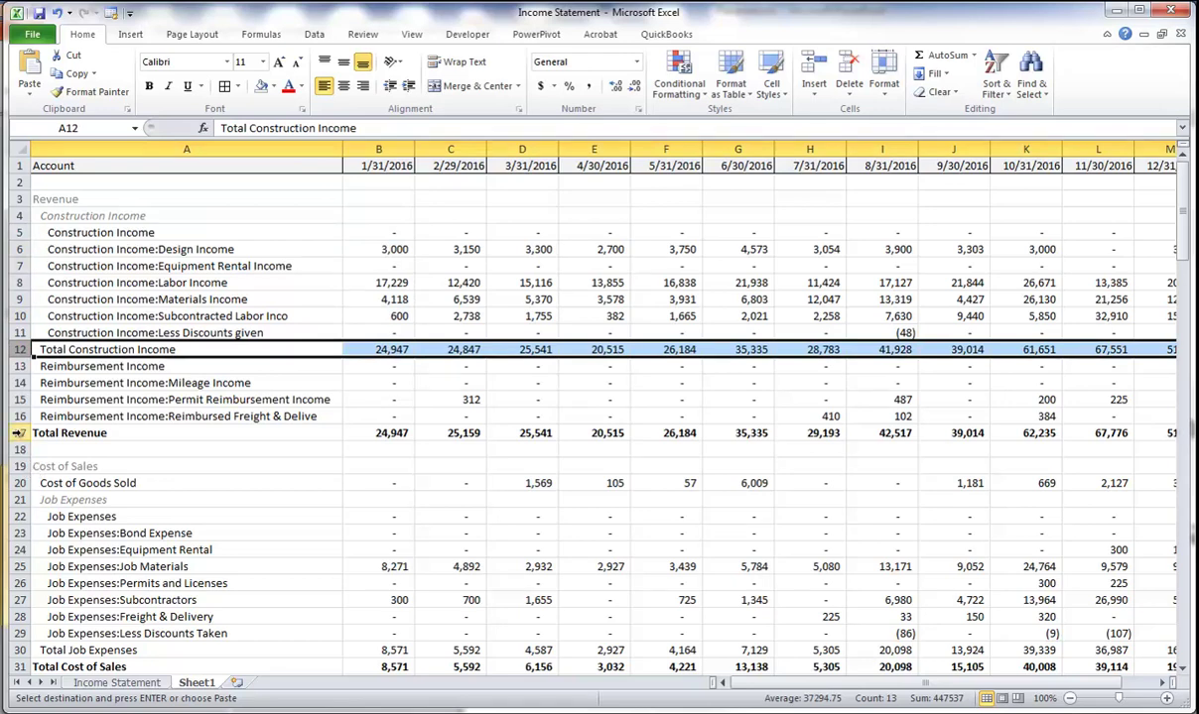
left_click(17, 433)
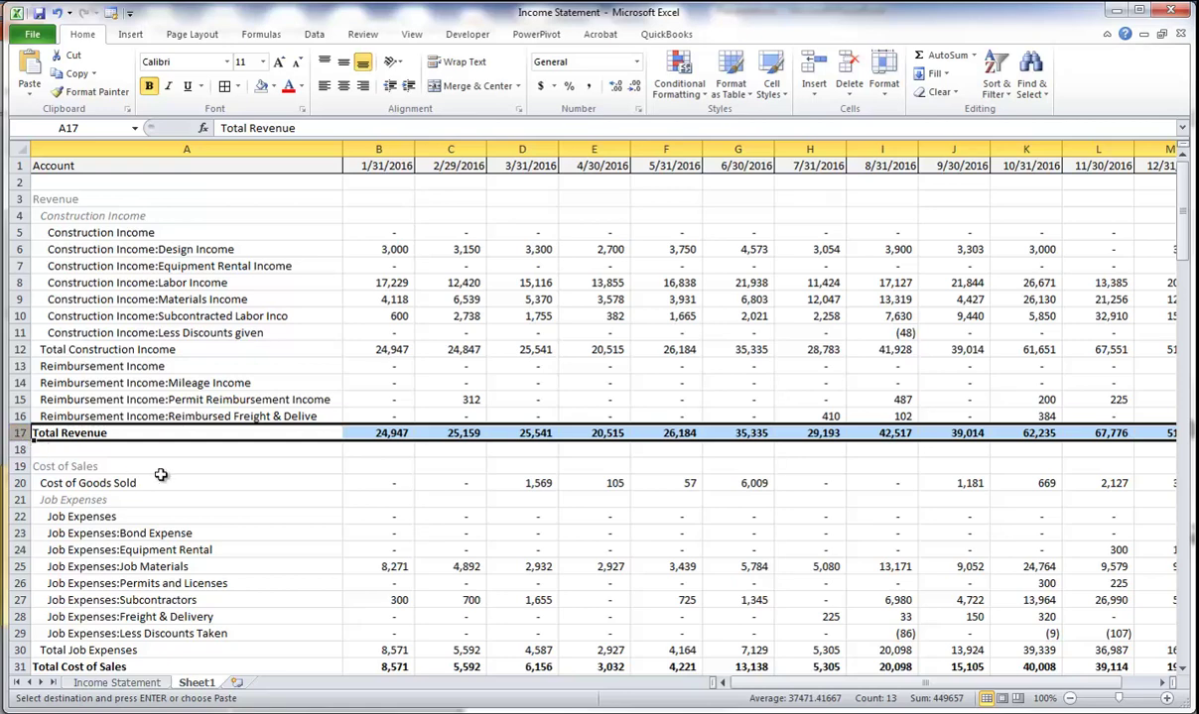
left_click(151, 460)
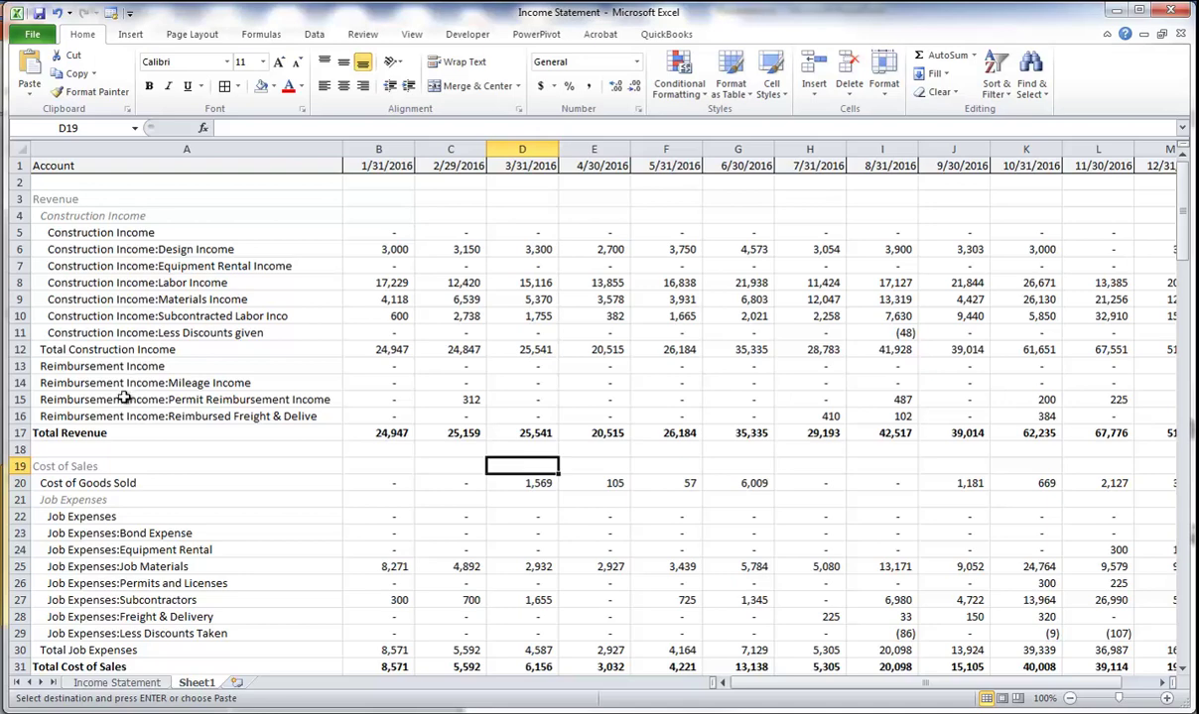
Highlight rows 3, 4, 12 and 17 together to review the revenue section's headings and totals.
left_click(19, 350)
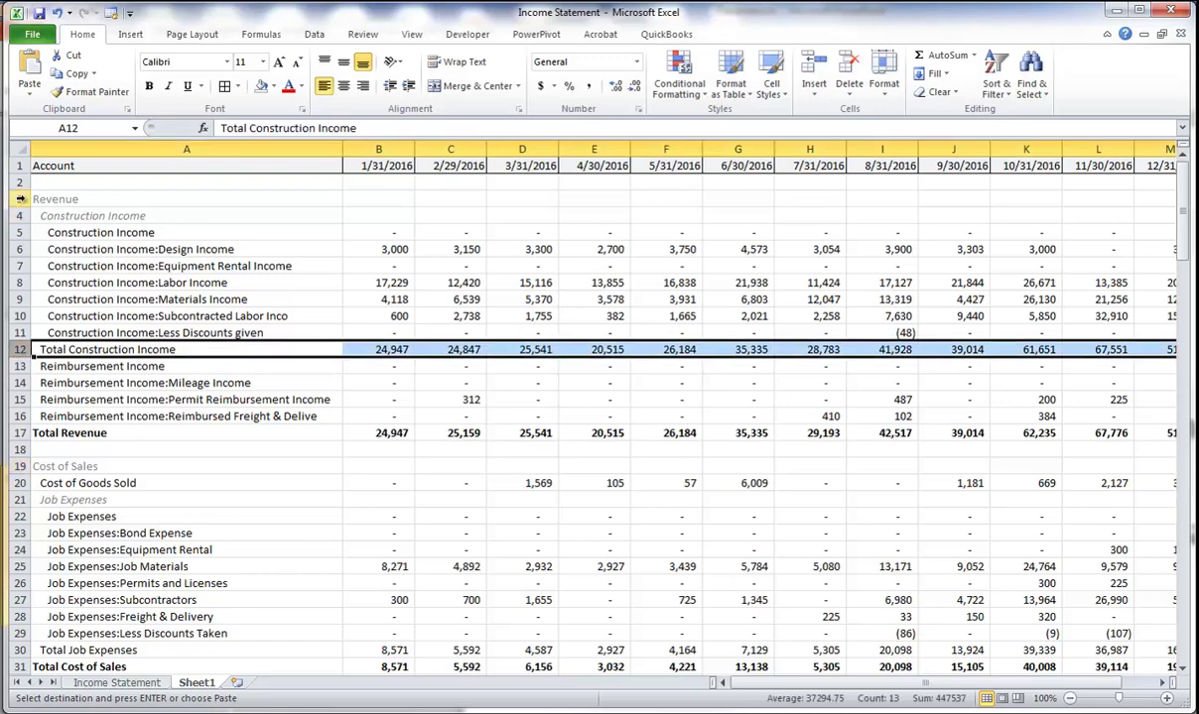
left_click(20, 199, "ctrl")
left_click(19, 432, "ctrl")
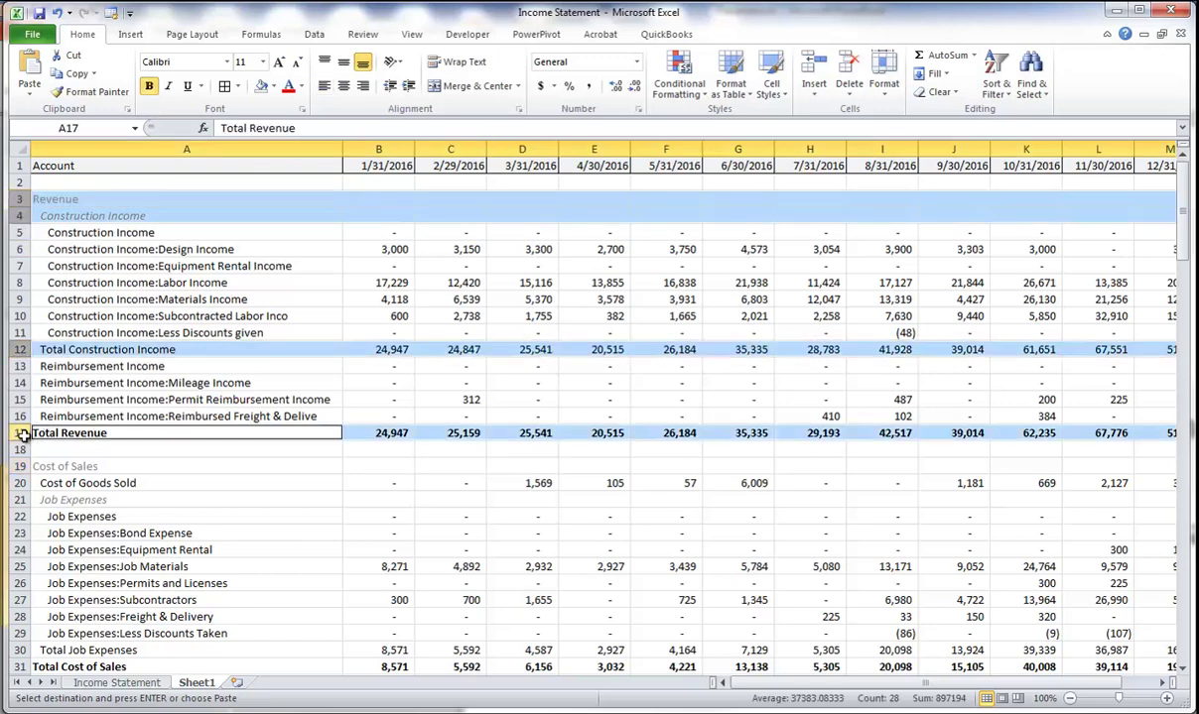
left_click(516, 500)
Switch to PlanGuru and start a Balance Sheet/Income Statement data import.
key("alt+Tab")
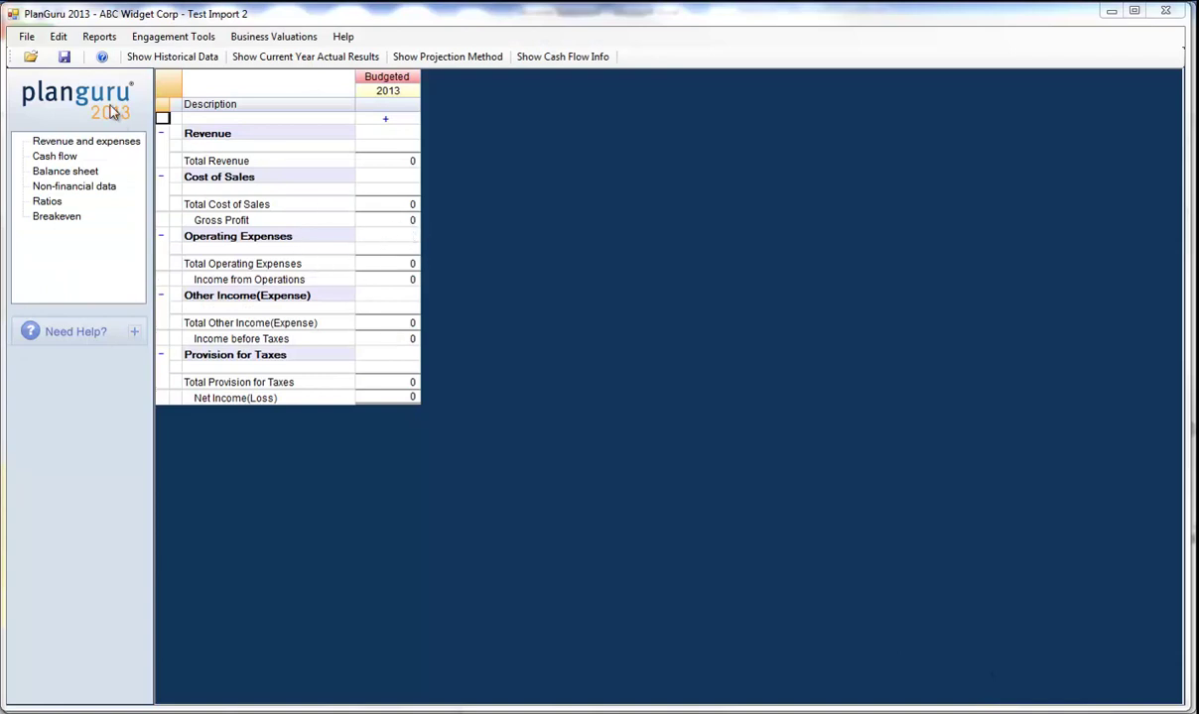
left_click(28, 38)
mouse_move(79, 96)
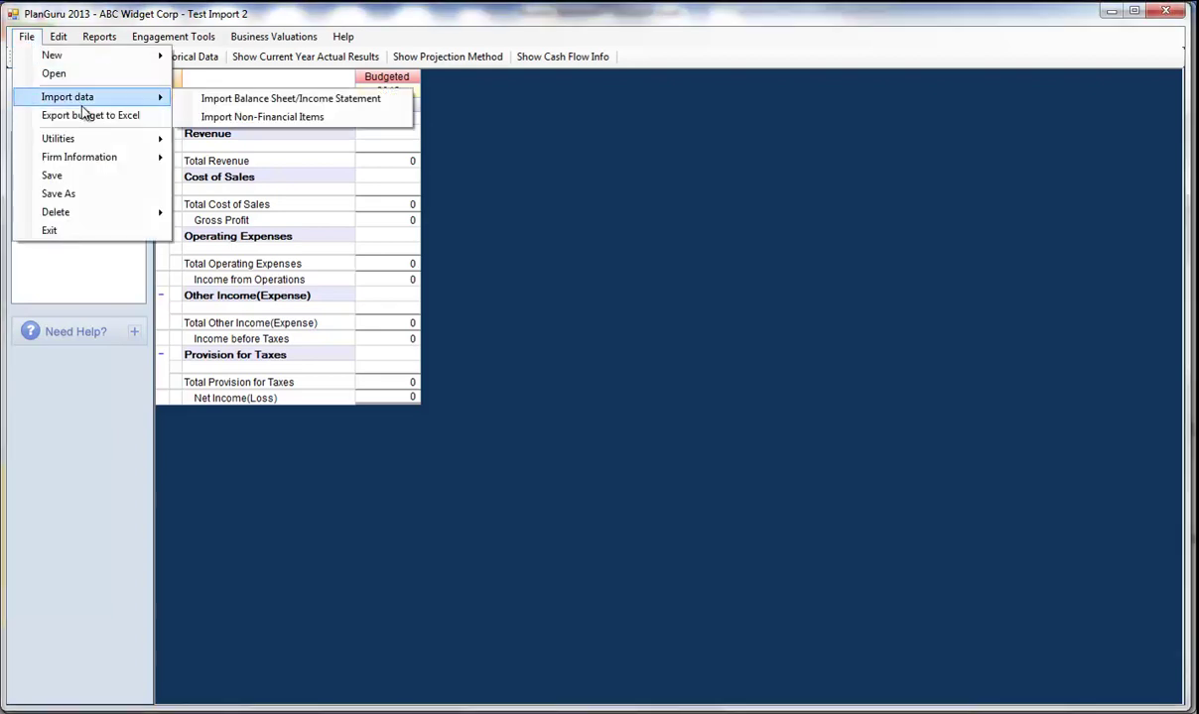
left_click(253, 99)
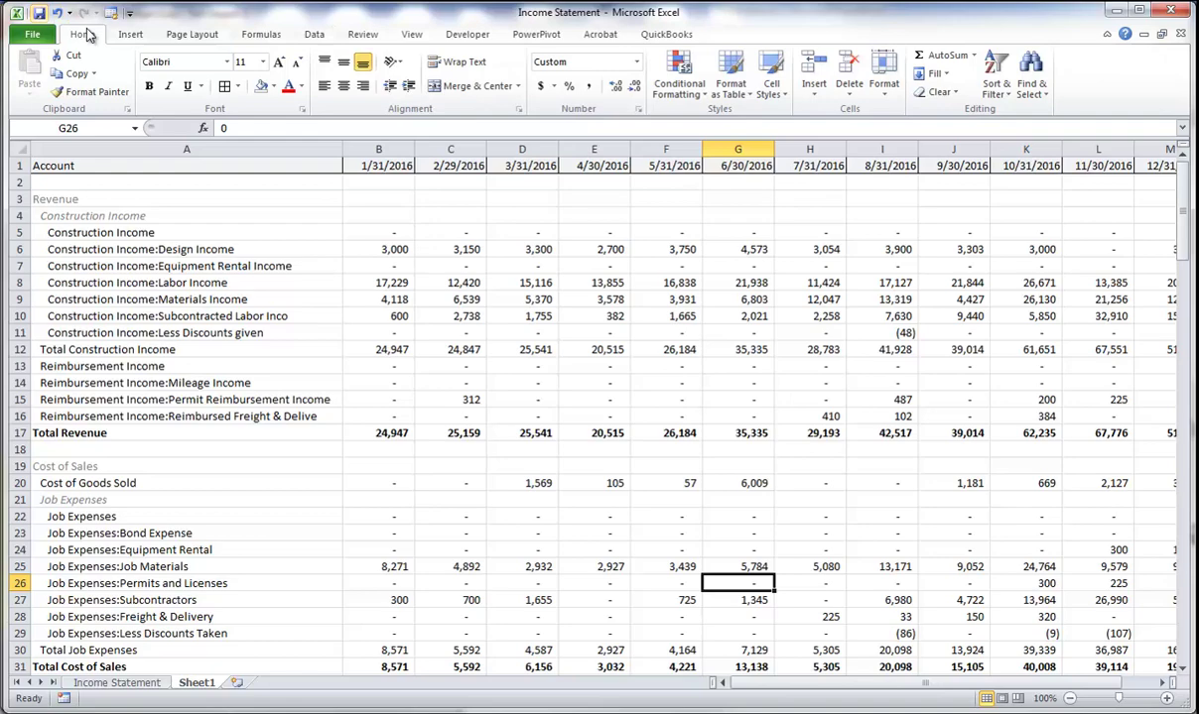
Close the workbook in Excel and load Income Statement from the Desktop's Excel Import video folder as PlanGuru's Excel import file.
left_click(1181, 34)
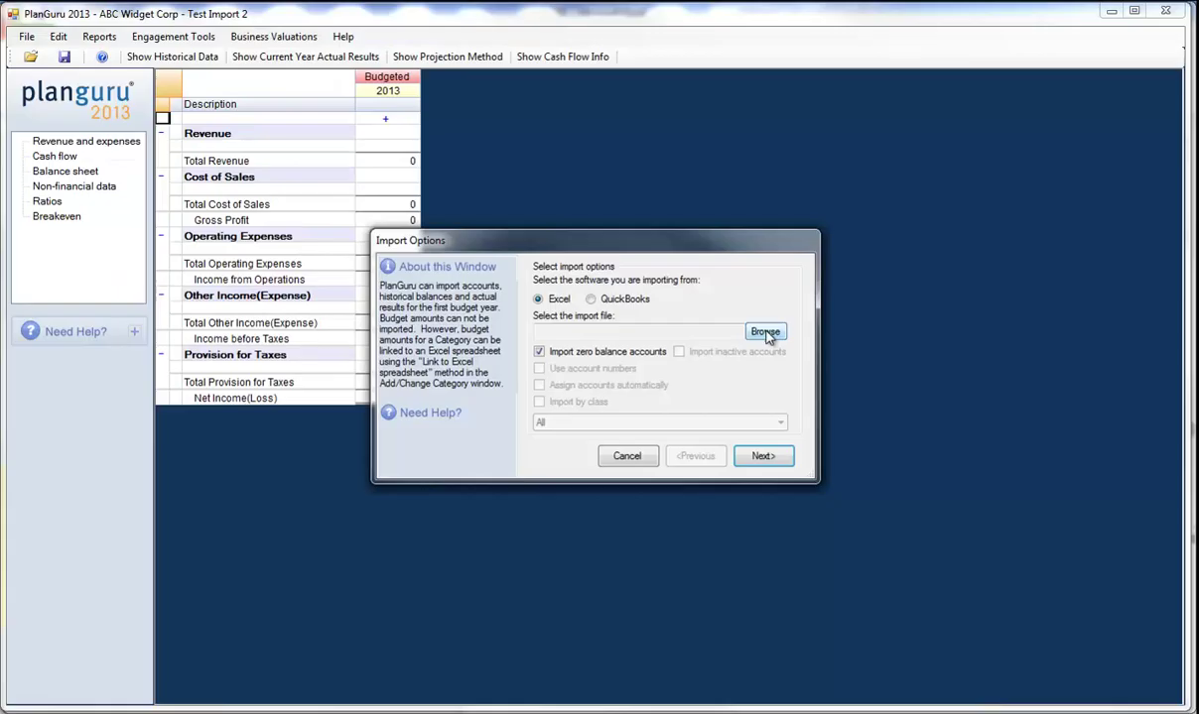
left_click(765, 333)
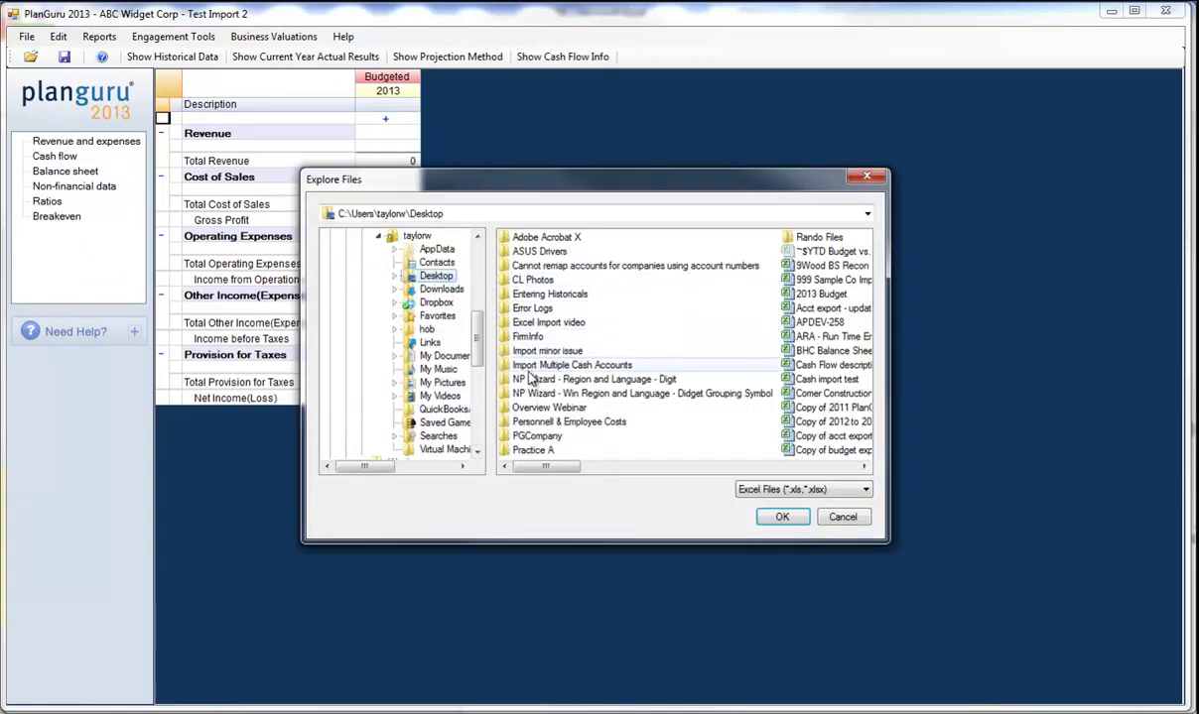
double_click(549, 322)
left_click(548, 280)
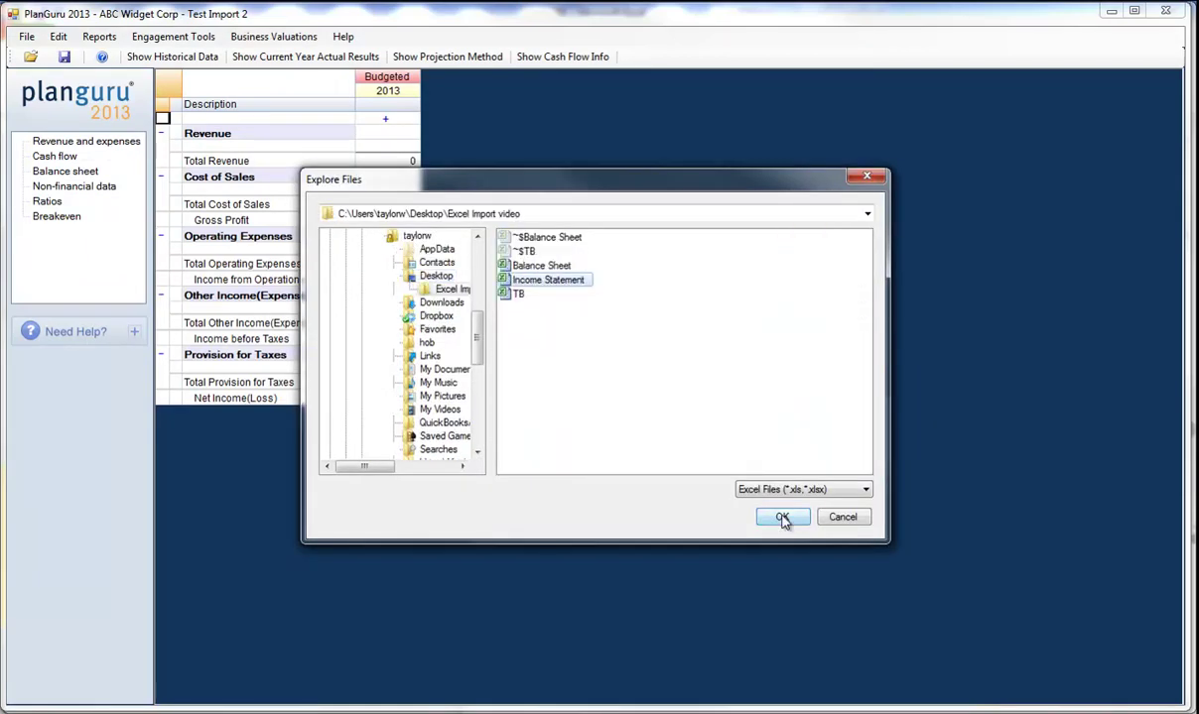
left_click(782, 518)
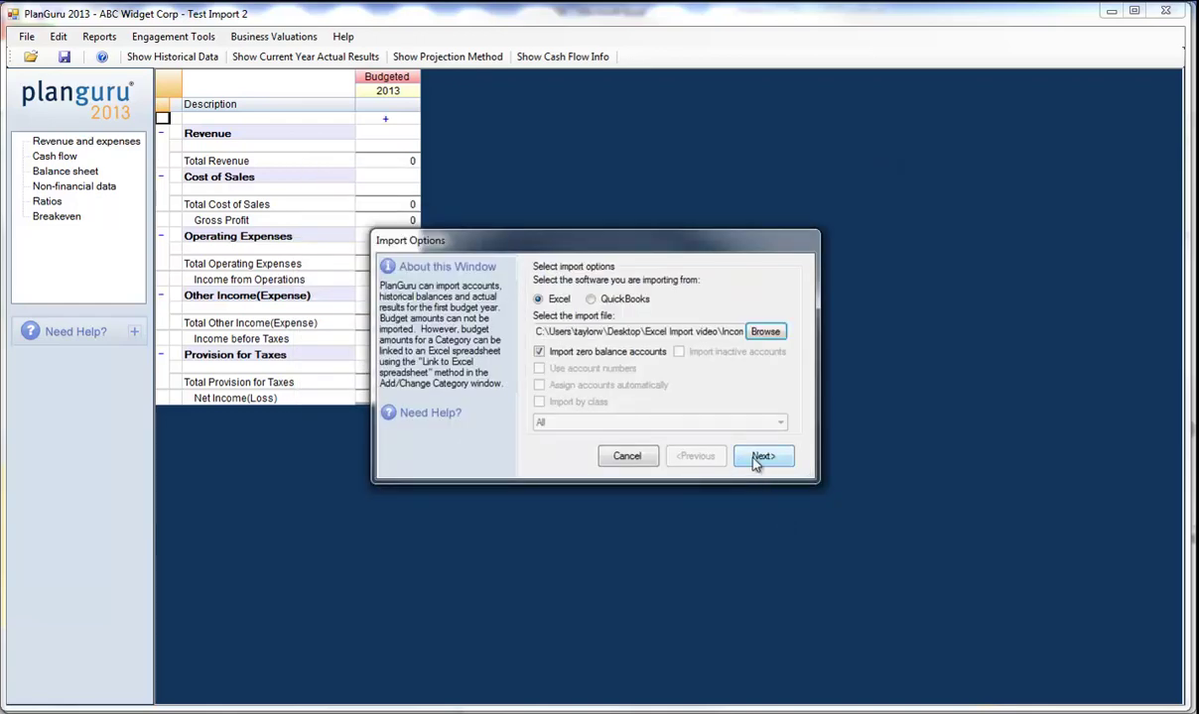
left_click(759, 458)
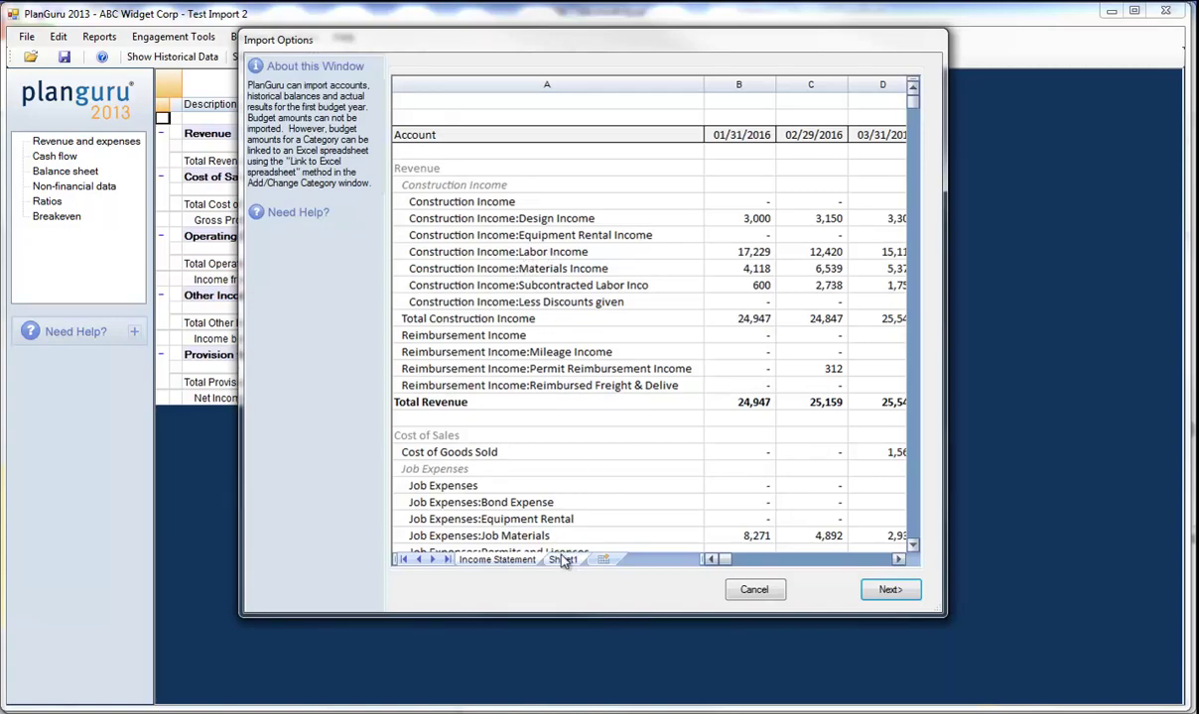
Review the imported Sheet1 preview and define its column A as the Account Description column.
left_click(493, 318)
scroll(521, 317, "down", 4)
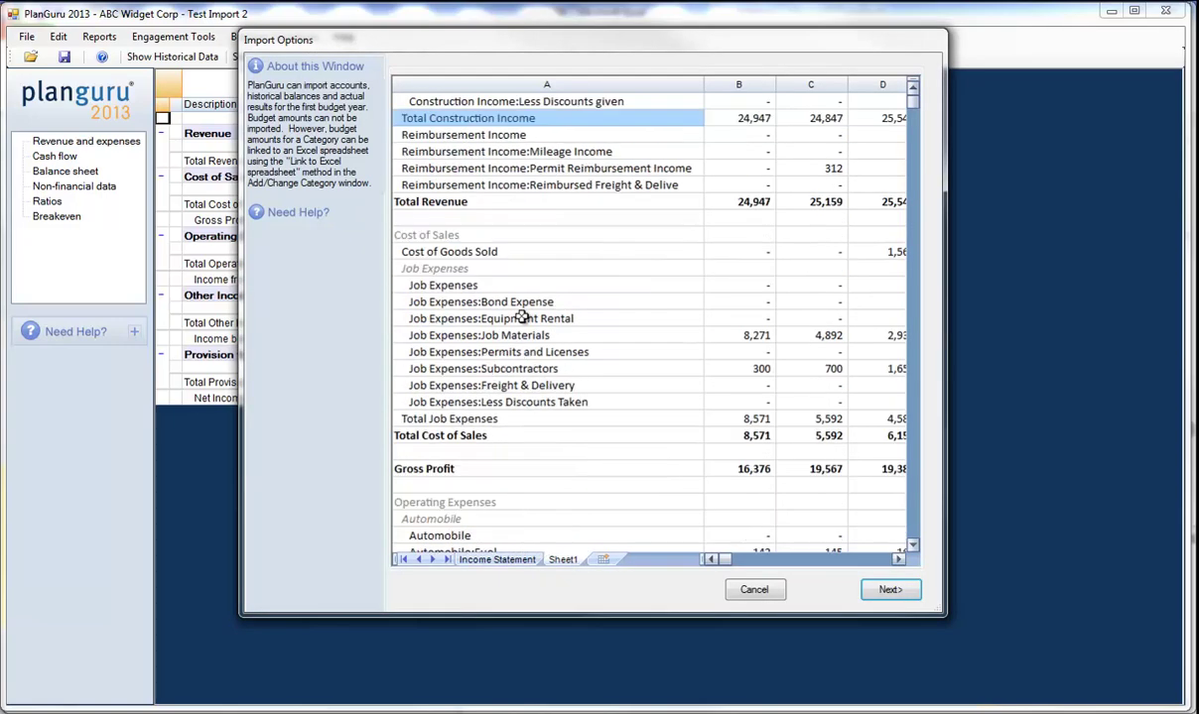
scroll(521, 318, "down", 10)
scroll(526, 320, "down", 5)
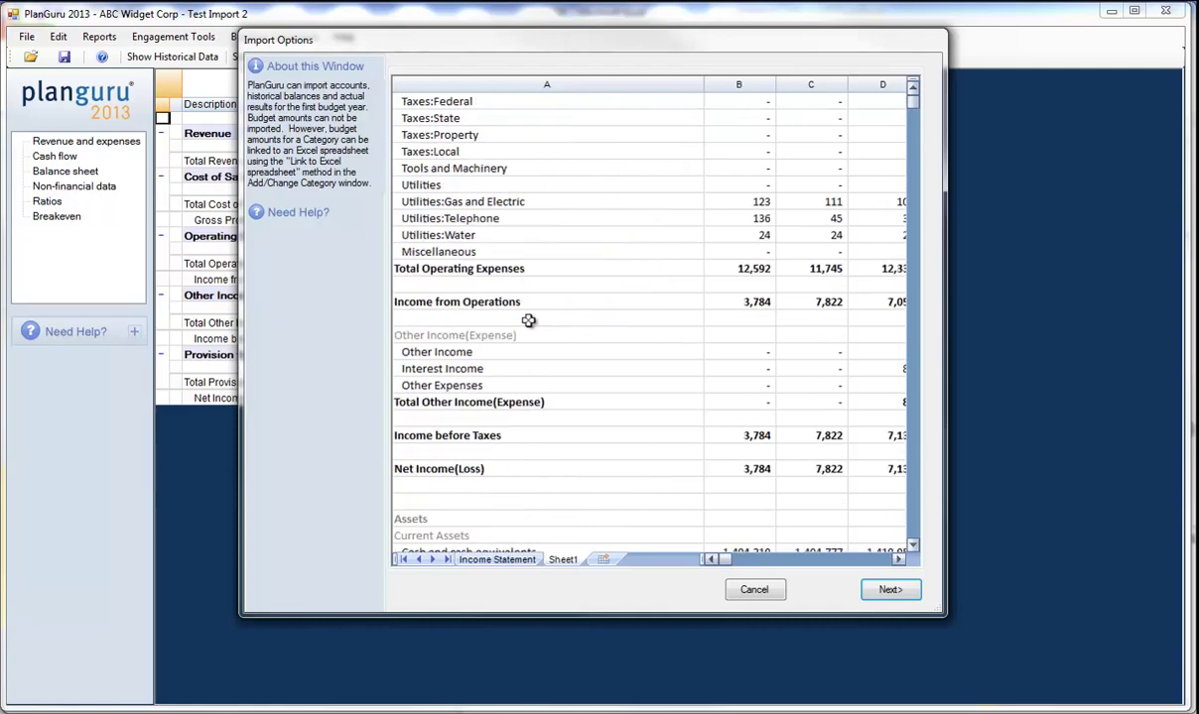
scroll(529, 318, "up", 18)
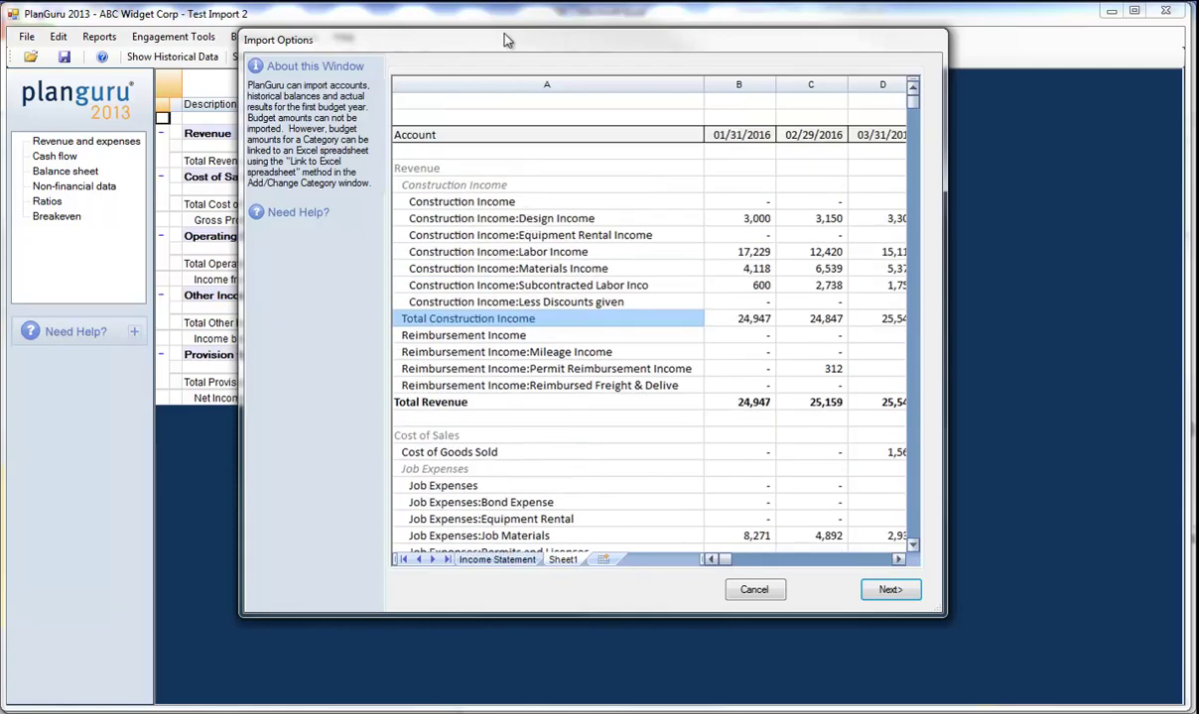
left_click(499, 101)
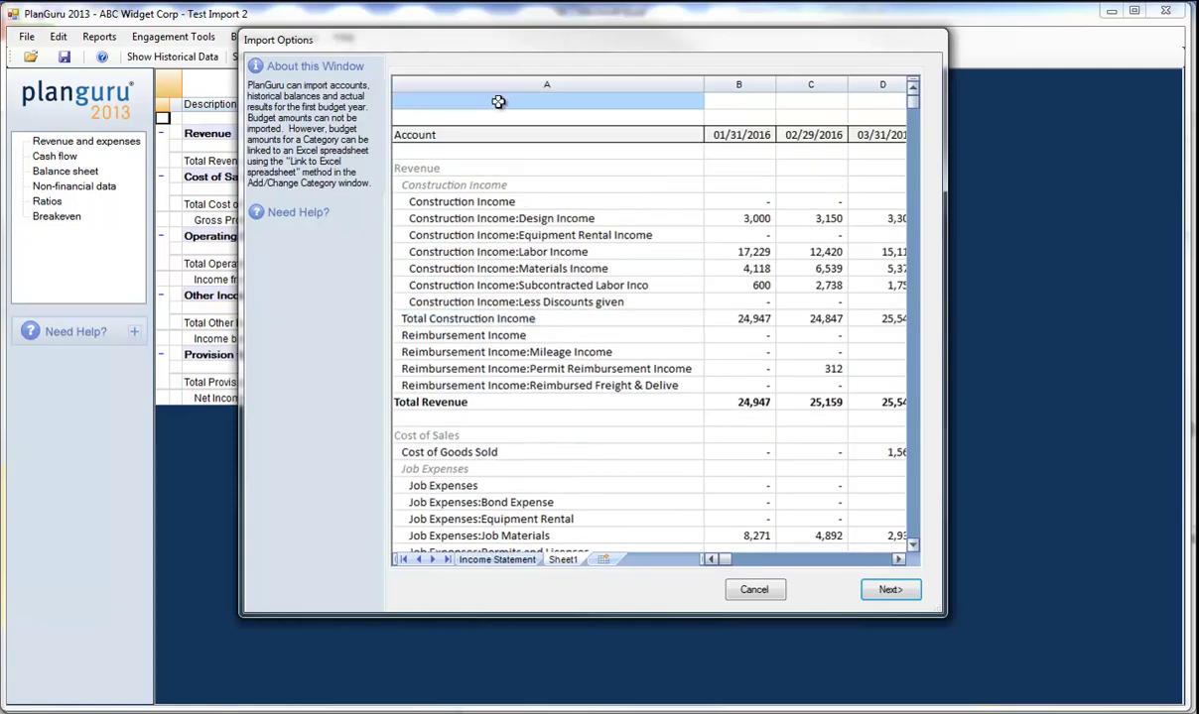
right_click(500, 104)
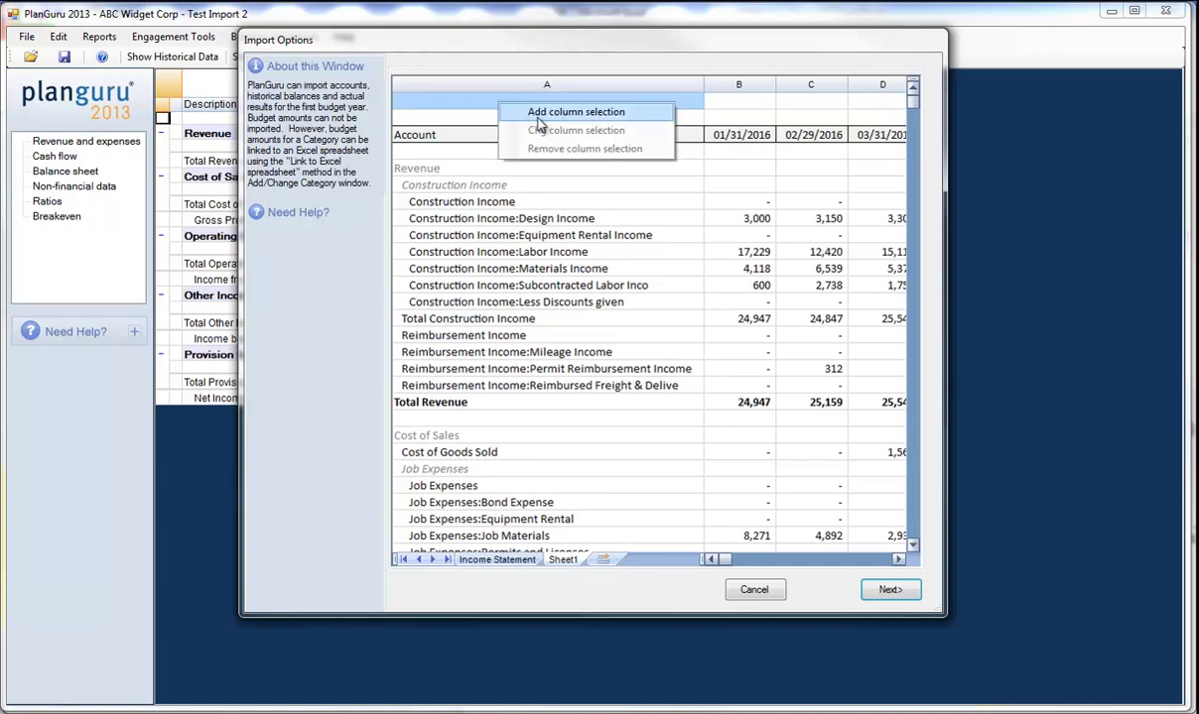
left_click(539, 113)
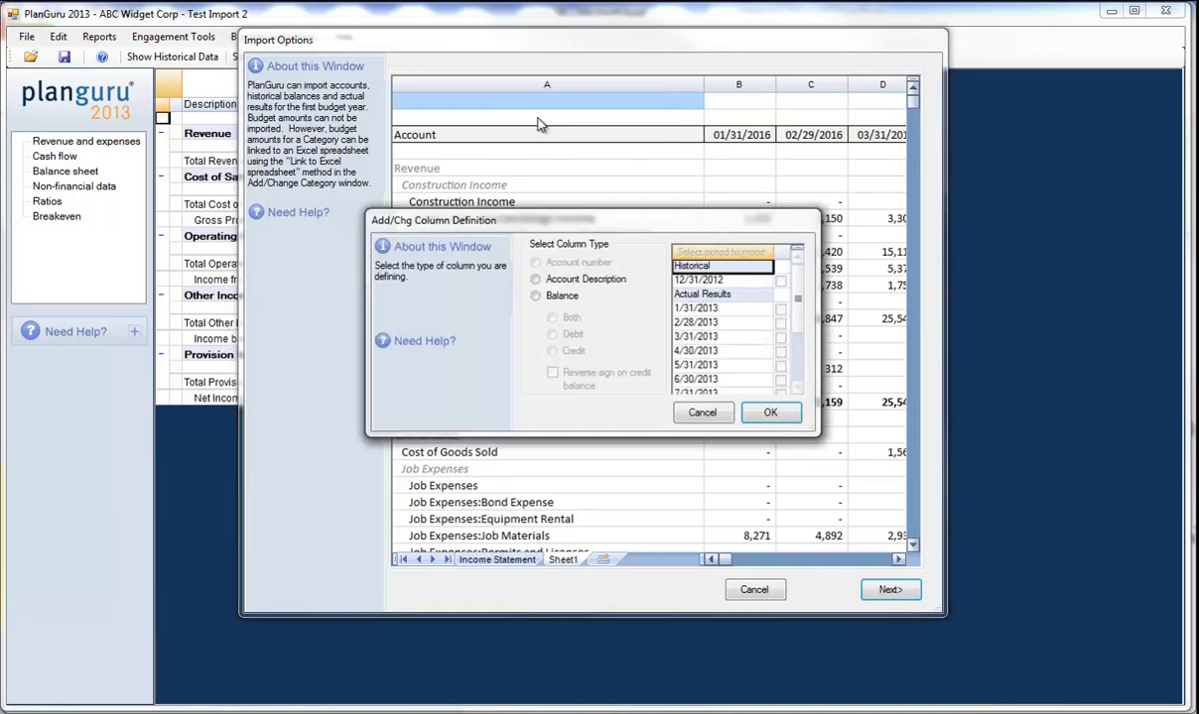
left_click(553, 282)
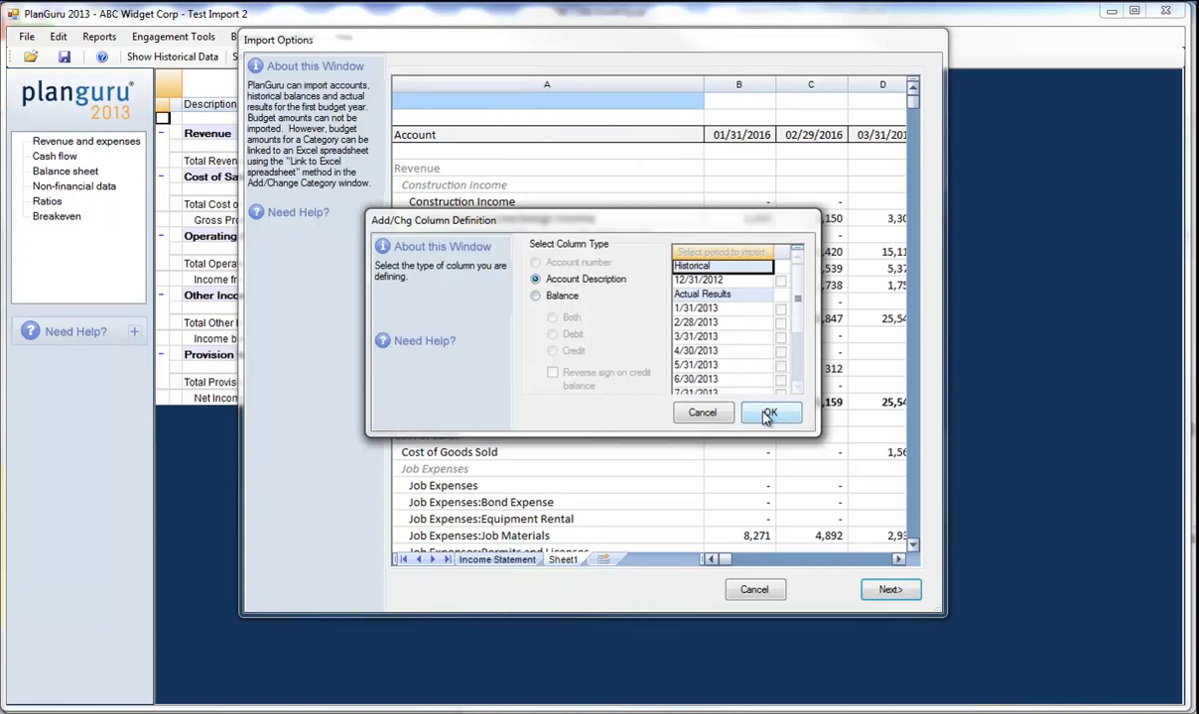
left_click(770, 412)
Add a Balance column selection of type Both for columns B to M, marking the monthly Actual Results periods from 1/31/2013 onward.
mouse_move(738, 99)
left_mouse_down()
mouse_move(900, 102)
mouse_move(717, 102)
left_mouse_up()
right_click(717, 102)
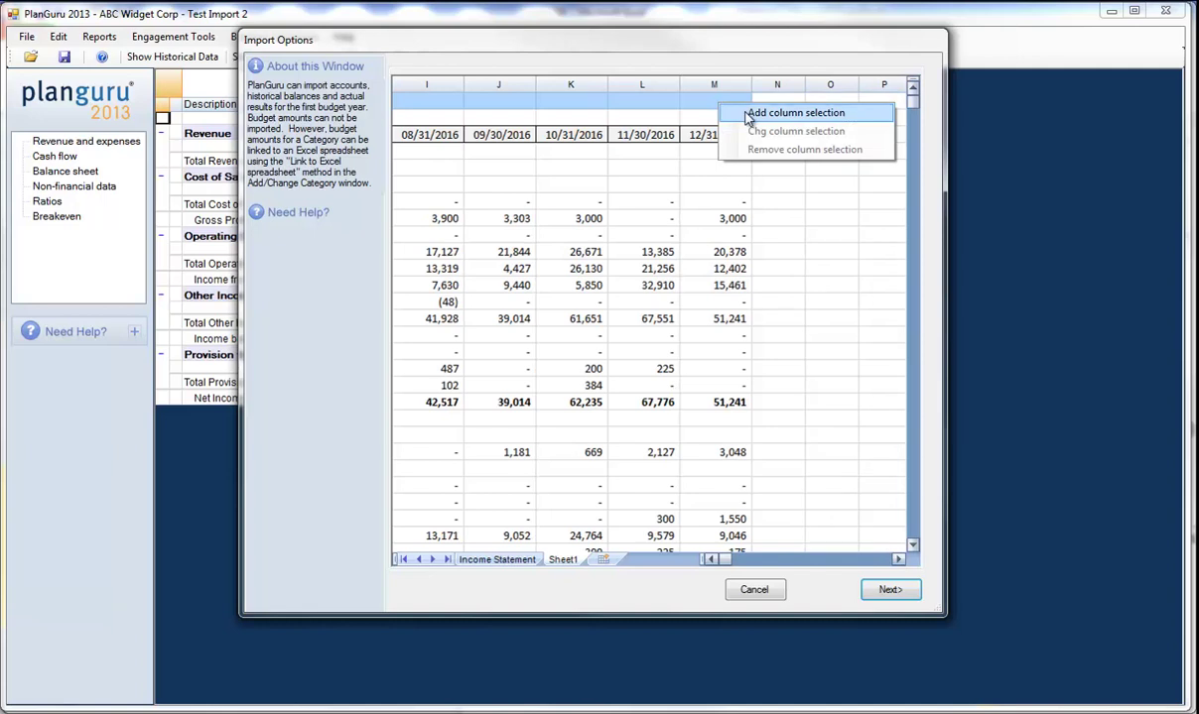
left_click(749, 116)
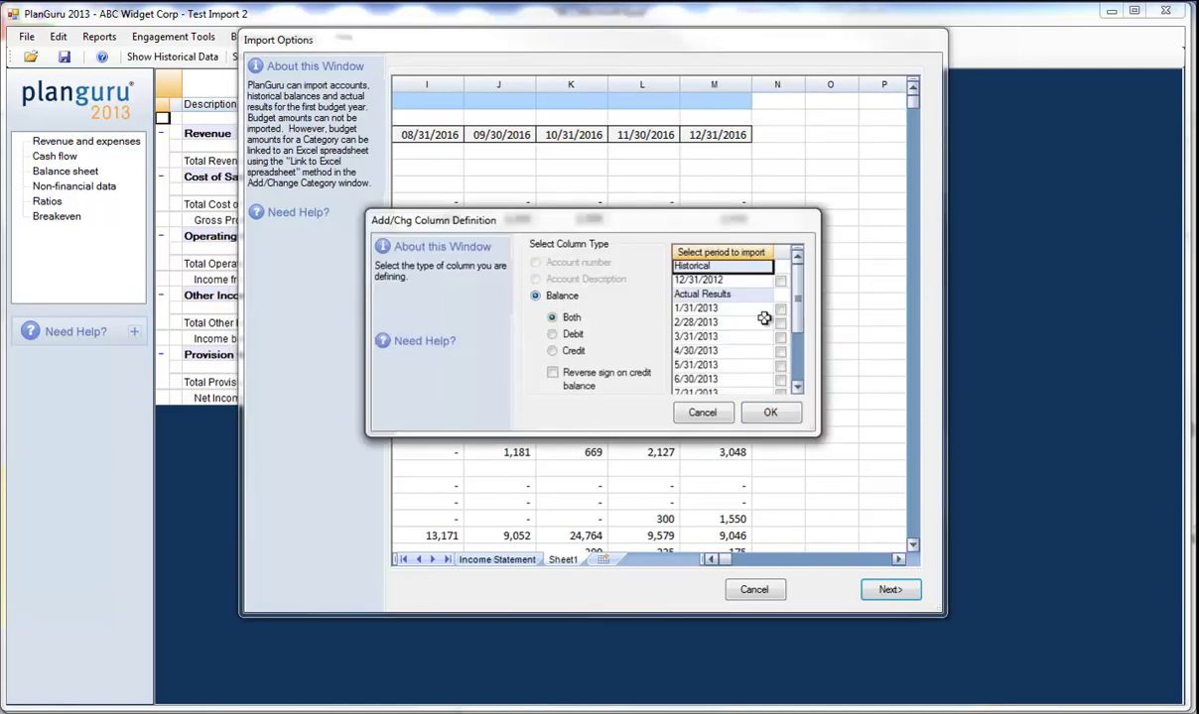
key("Down")
key("space")
key("Down")
key("space")
key("Down")
key("space")
key("Down")
key("space")
key("Down")
key("space")
key("Down")
key("space")
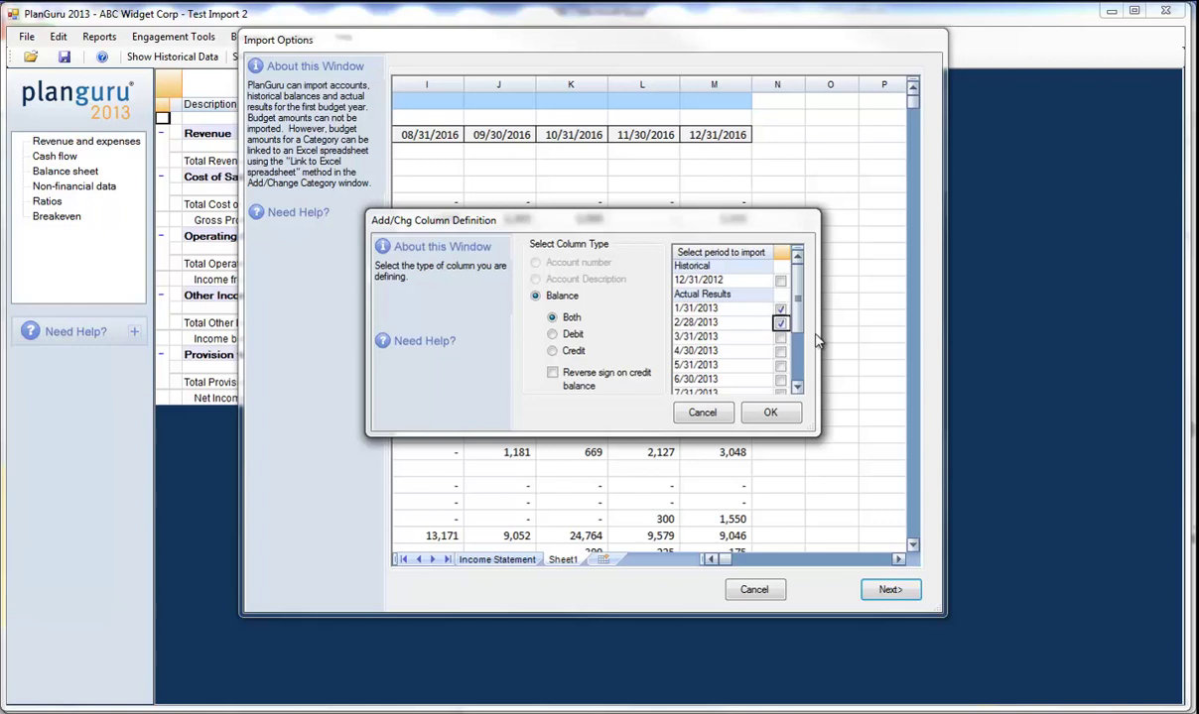
key("Down")
key("space")
key("Down")
key("space")
Assign the monthly balance columns to the twelve Historical periods from 1/31/2012 through 12/31/2012, keeping the Balance type as Both.
key("Down")
key("space")
key("Down")
key("space")
key("Down")
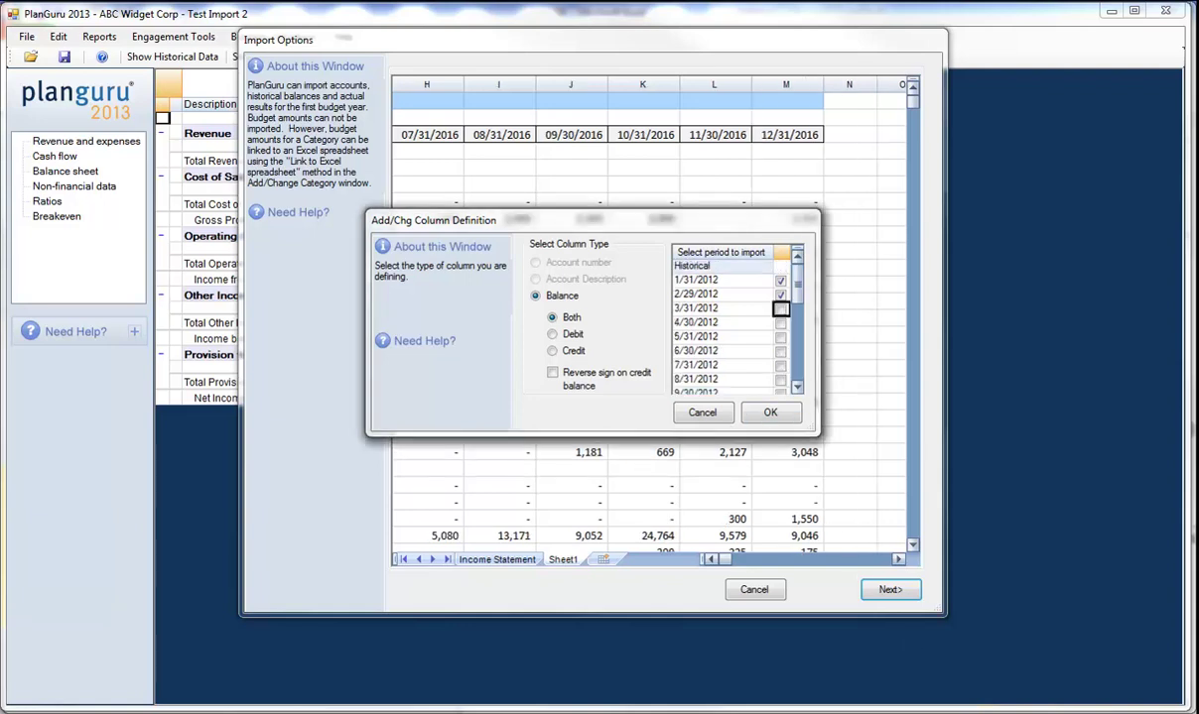
key("space")
key("Down")
key("space")
key("Down")
key("space")
key("Down")
key("space")
key("Down")
key("space")
key("Down")
key("space")
key("Down")
key("space")
key("Down")
key("space")
key("Down")
key("space")
key("Down")
key("space")
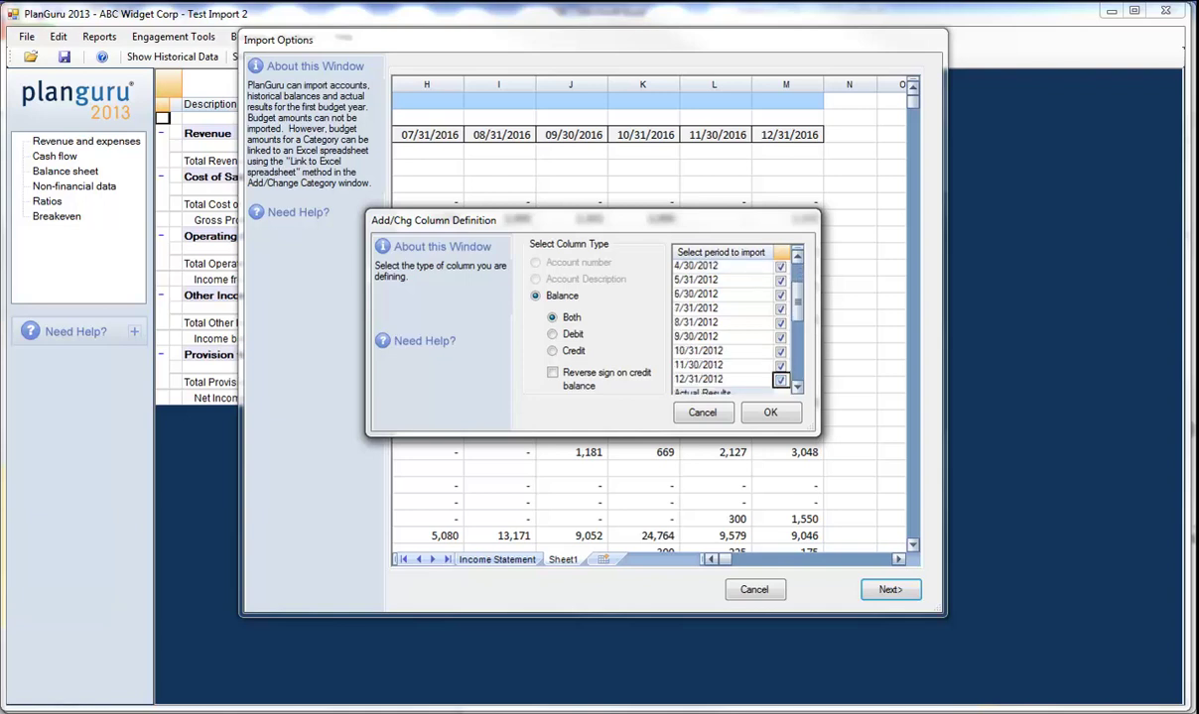
left_click(782, 421)
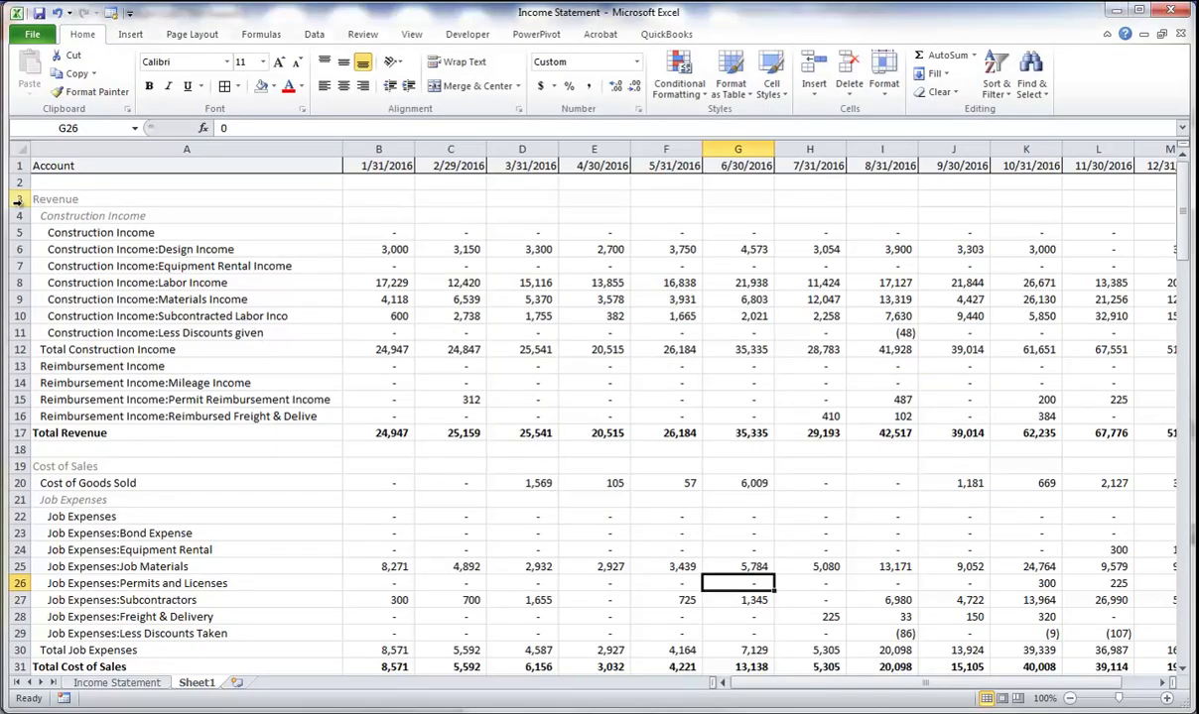
In Excel's Sheet1, delete the Revenue and Construction Income heading rows and the Total Construction Income row.
left_click_drag(17, 200, 19, 219)
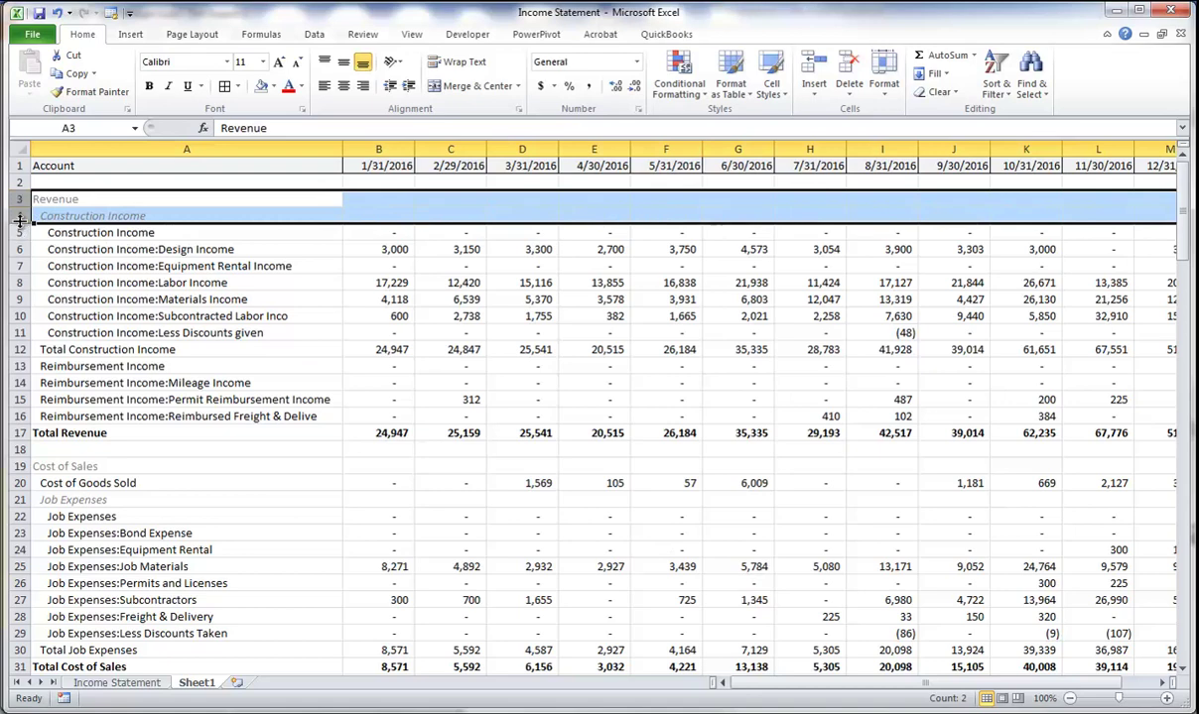
key("alt+e")
key("d")
left_click(19, 313)
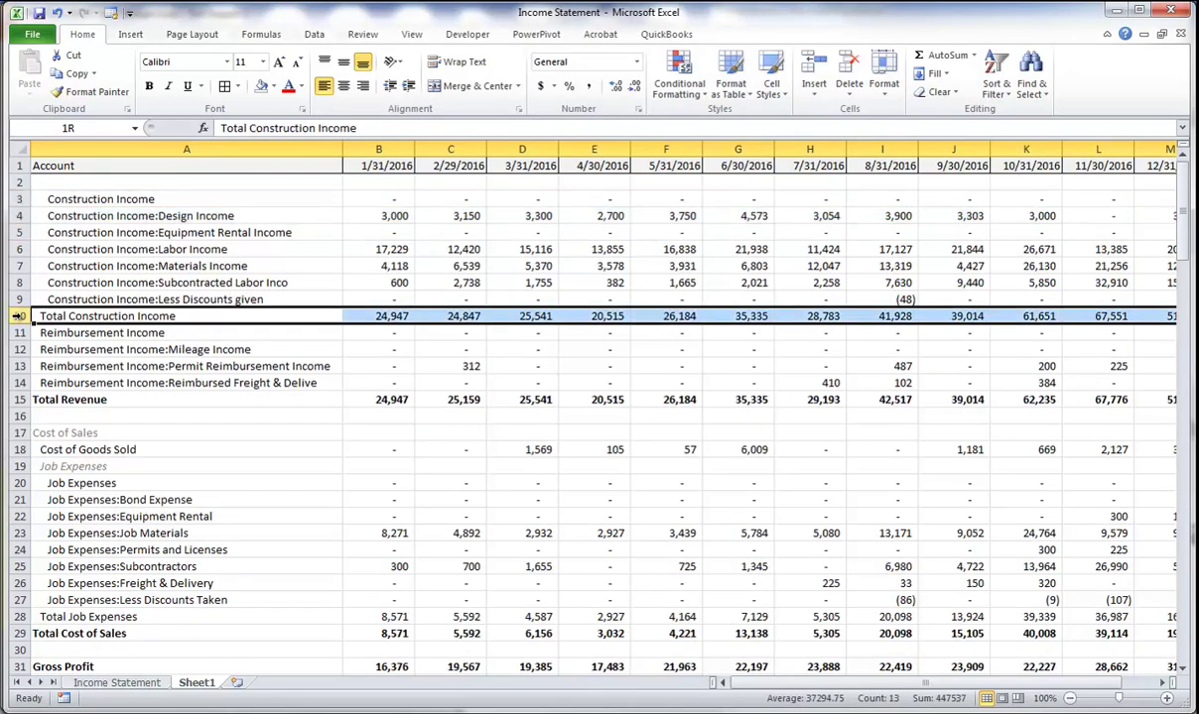
key("alt+e")
key("d")
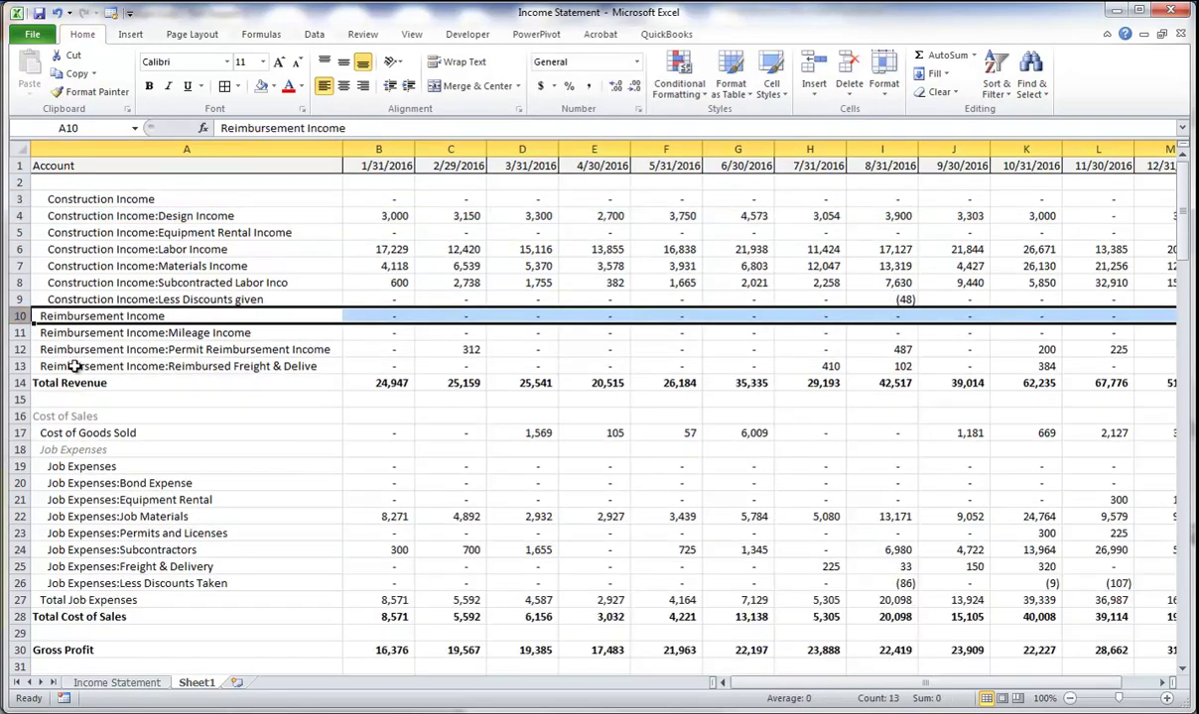
Undo the row deletions in Sheet1 of the Income Statement workbook and close that workbook.
left_click(57, 13)
left_click(57, 13)
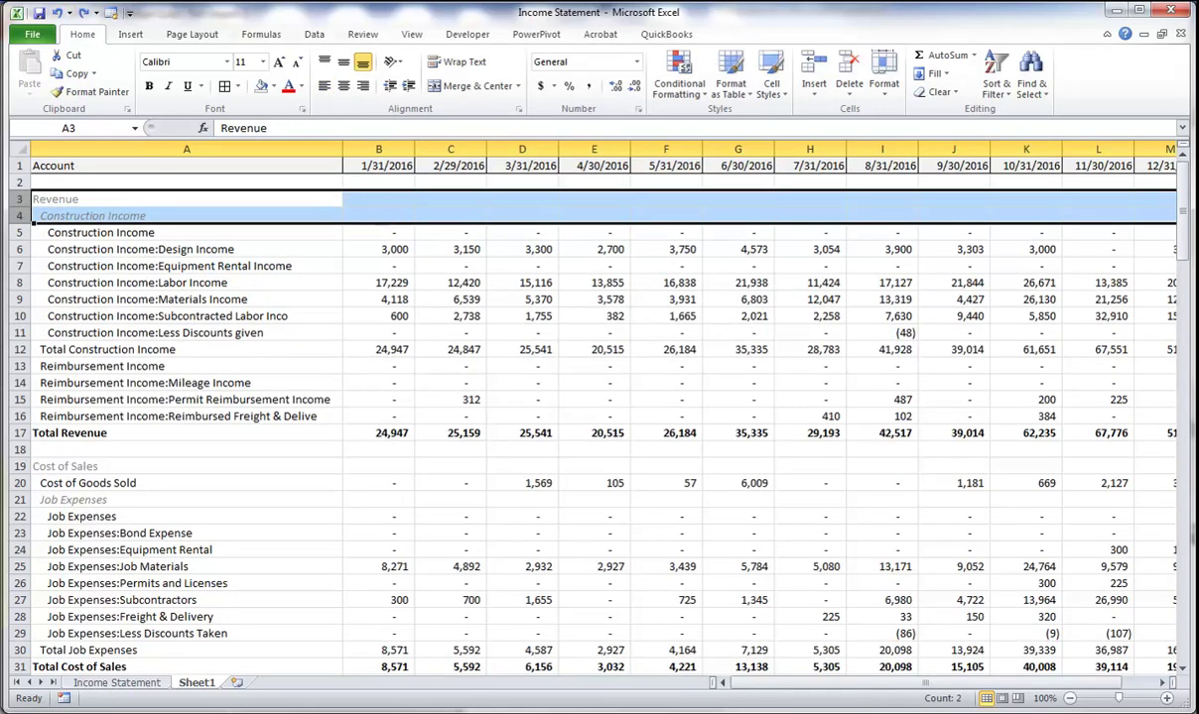
left_click(739, 516)
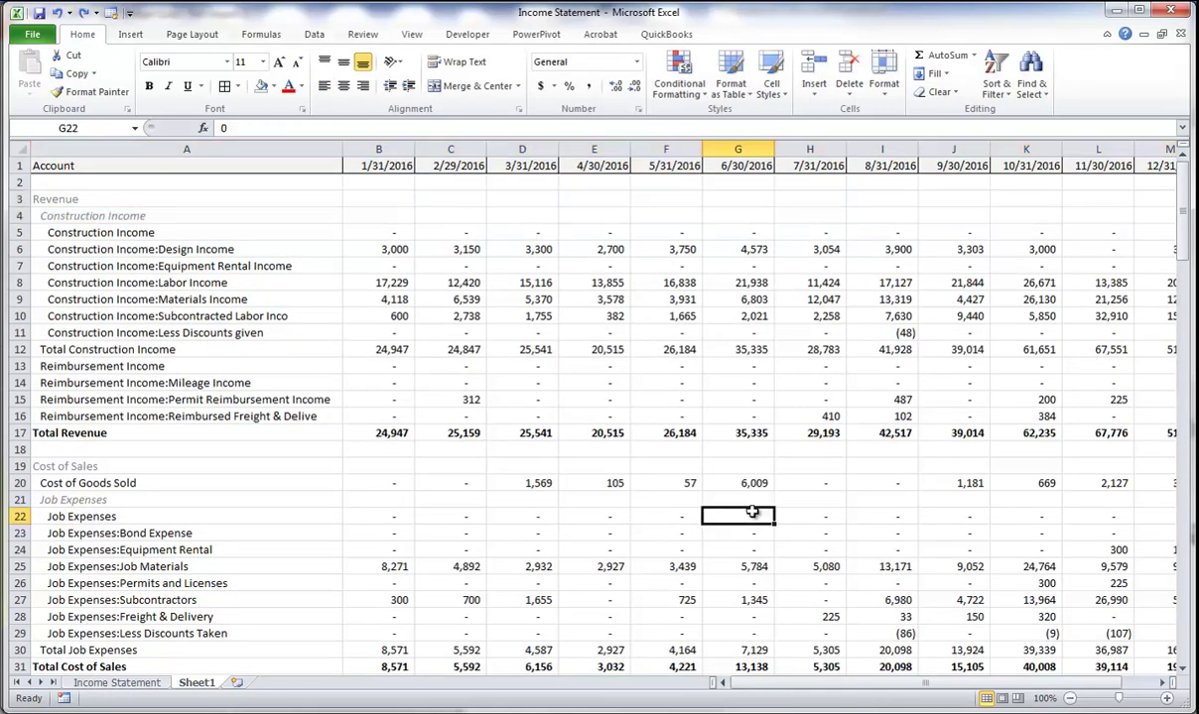
left_click(1180, 33)
left_click(784, 458)
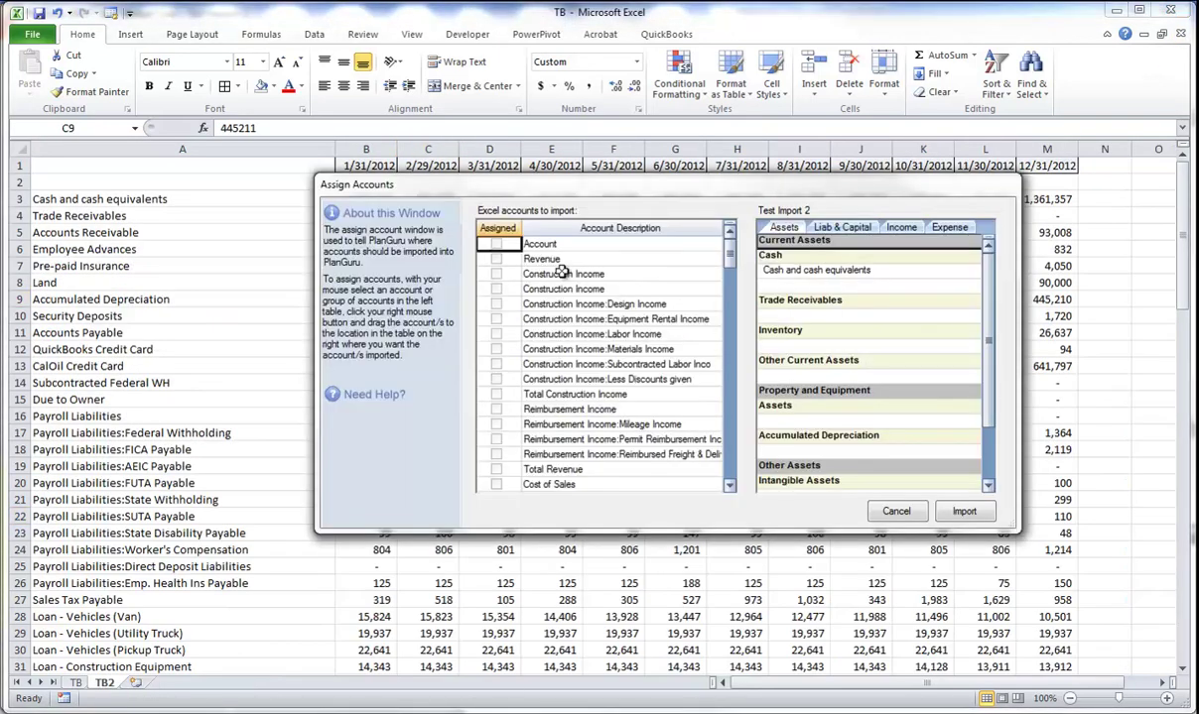
Assign the first Construction Income account to the Revenue category of the Income section.
left_click(536, 275)
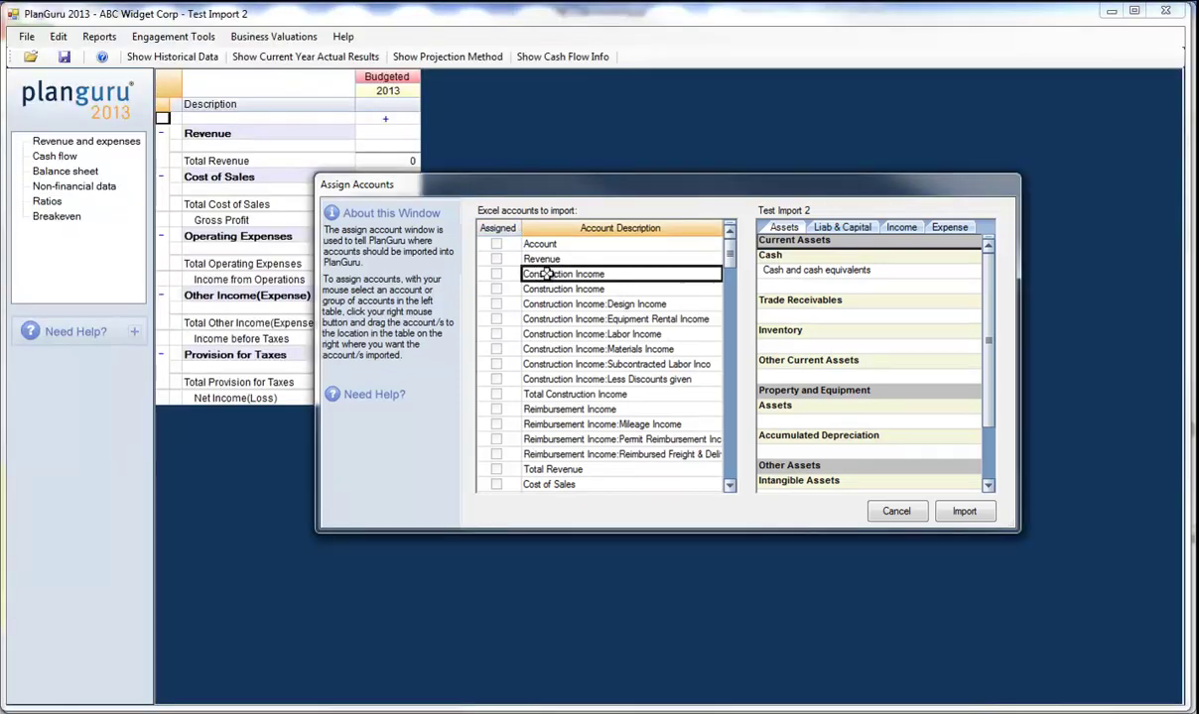
left_click(543, 244)
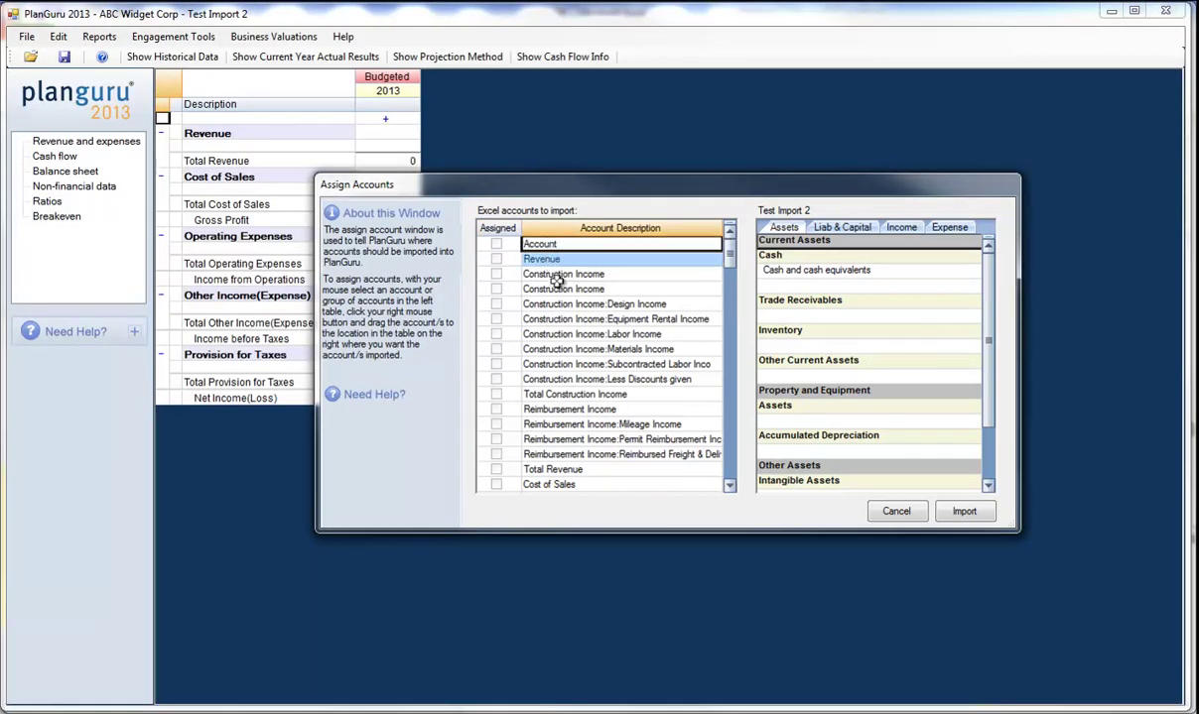
left_click(561, 274)
left_click_drag(560, 275, 561, 378)
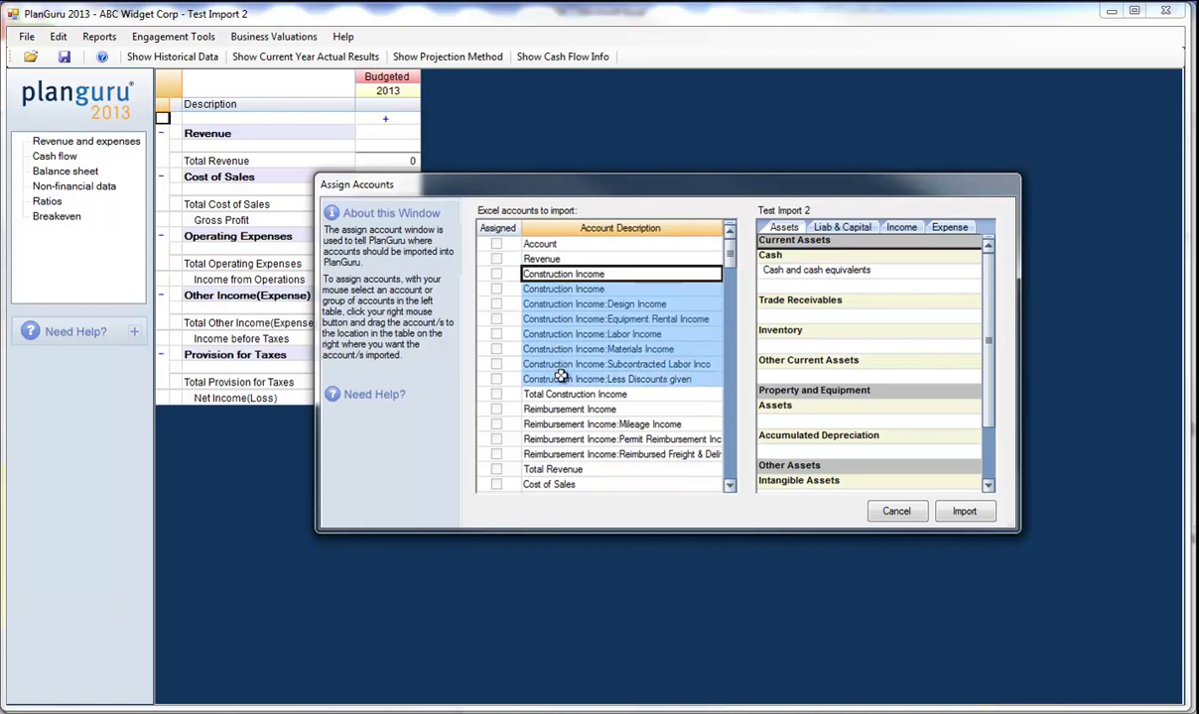
left_click(559, 276)
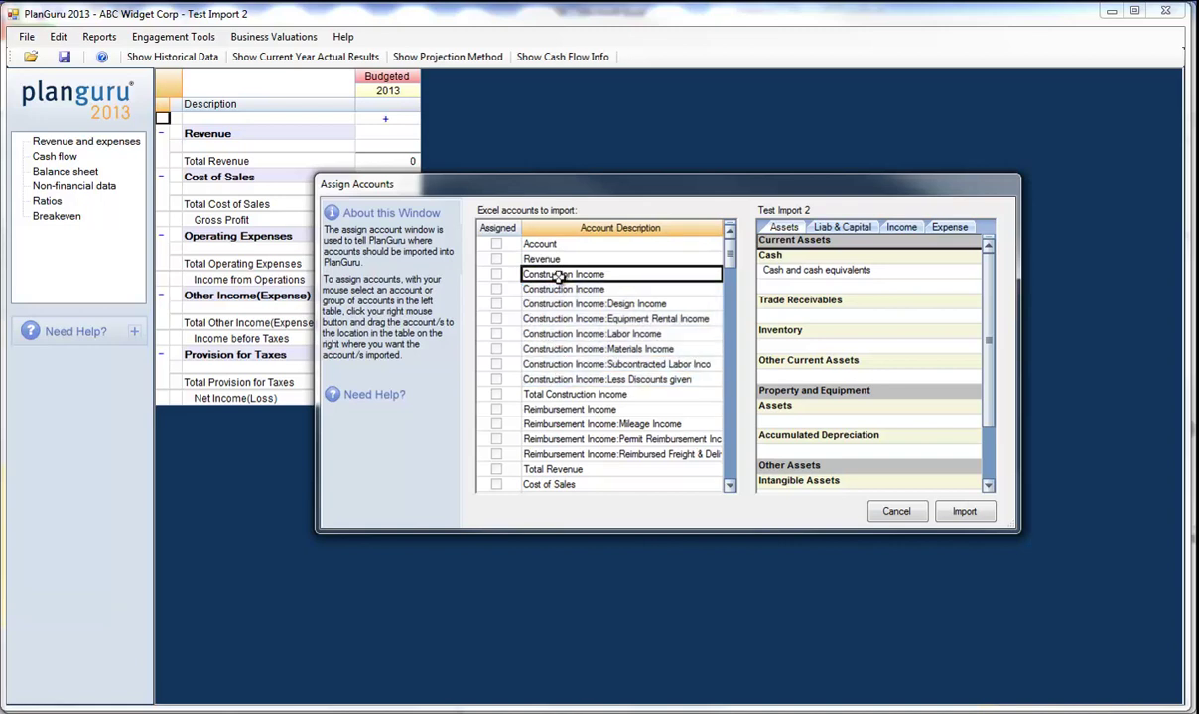
left_click(909, 231)
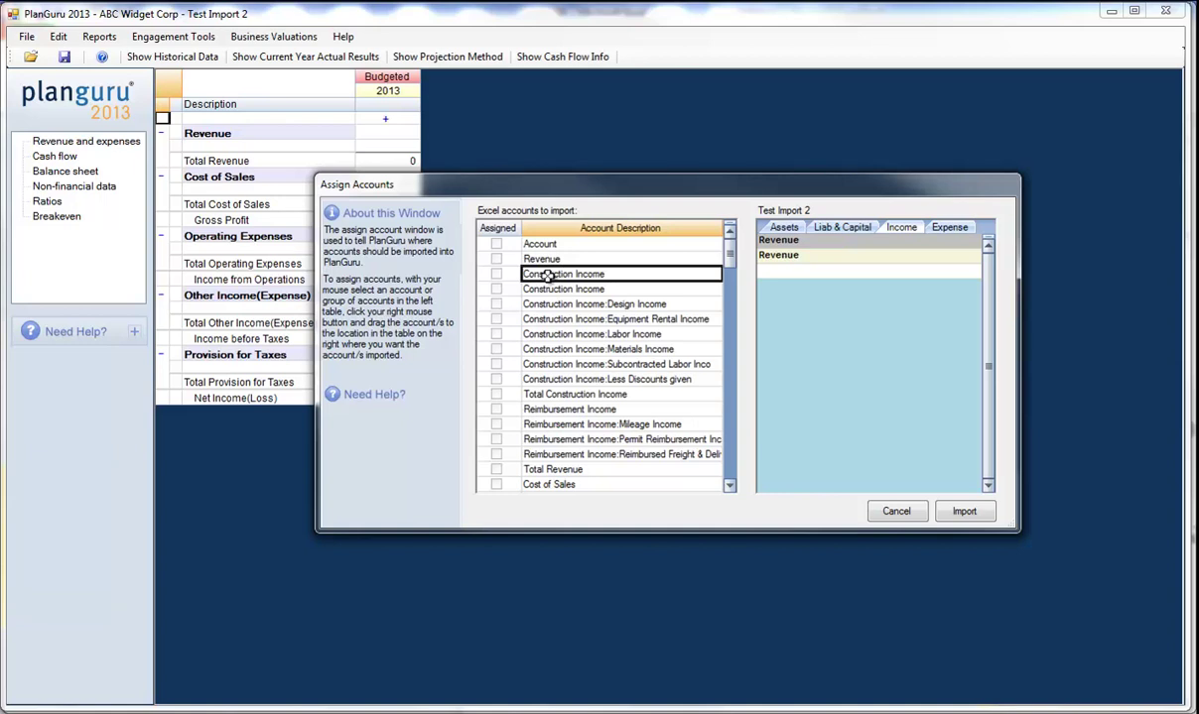
left_click_drag(548, 277, 782, 279)
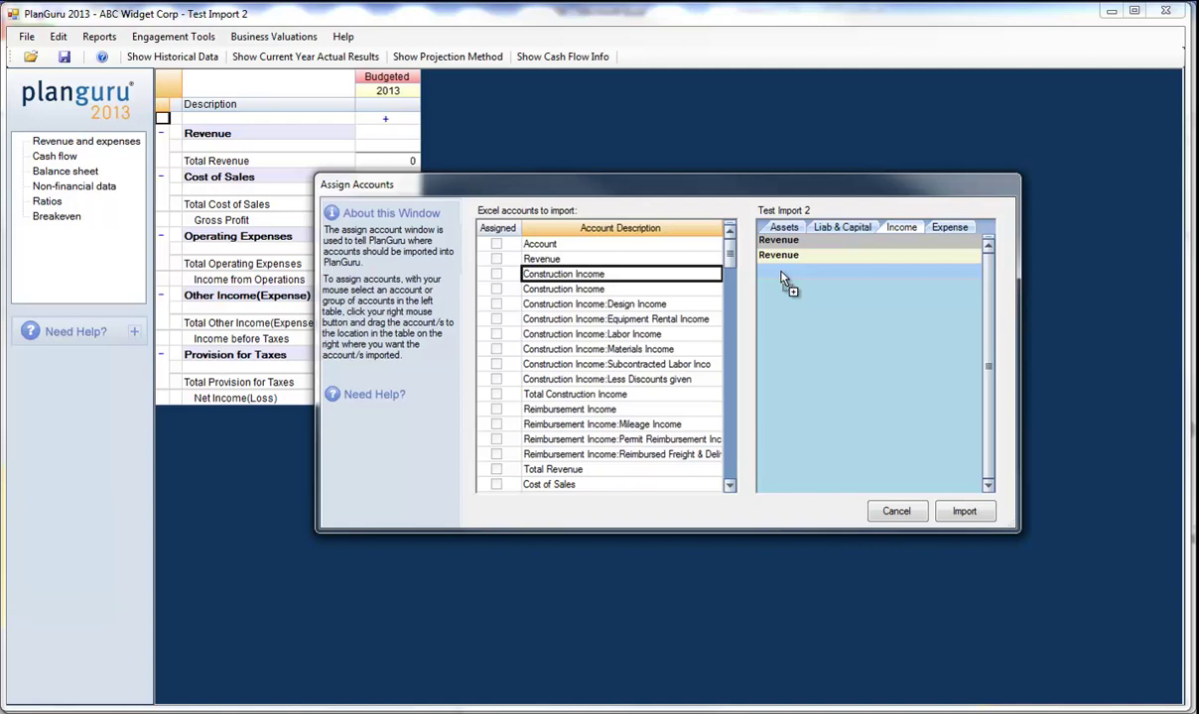
left_click_drag(783, 280, 781, 271)
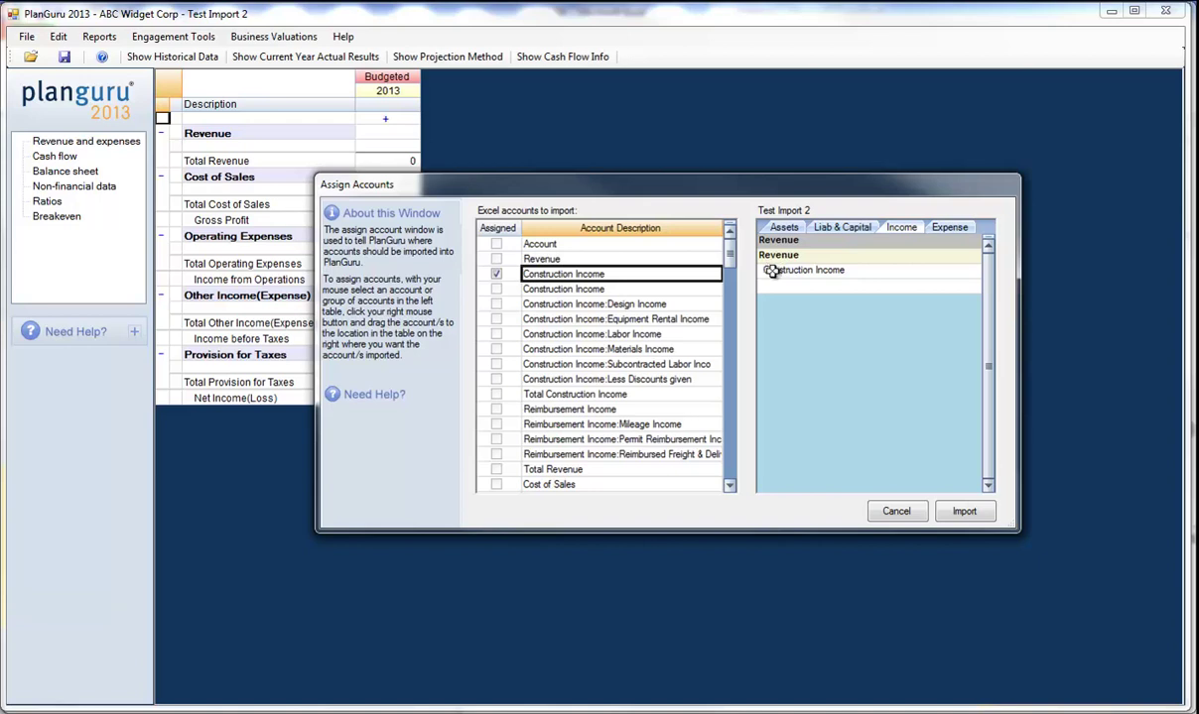
Assign the accounts from the second Construction Income through Construction Income:Less Discounts given individually to the Revenue category.
left_click(580, 289)
left_click_drag(579, 289, 588, 375)
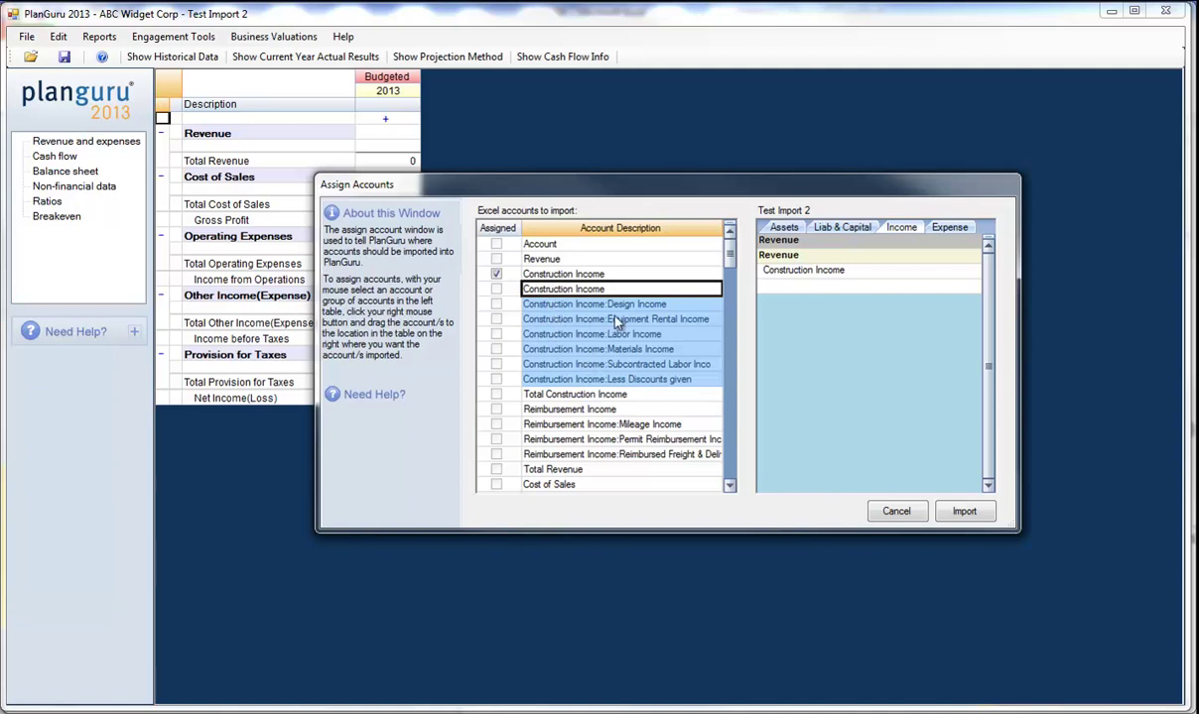
left_click_drag(616, 323, 779, 300)
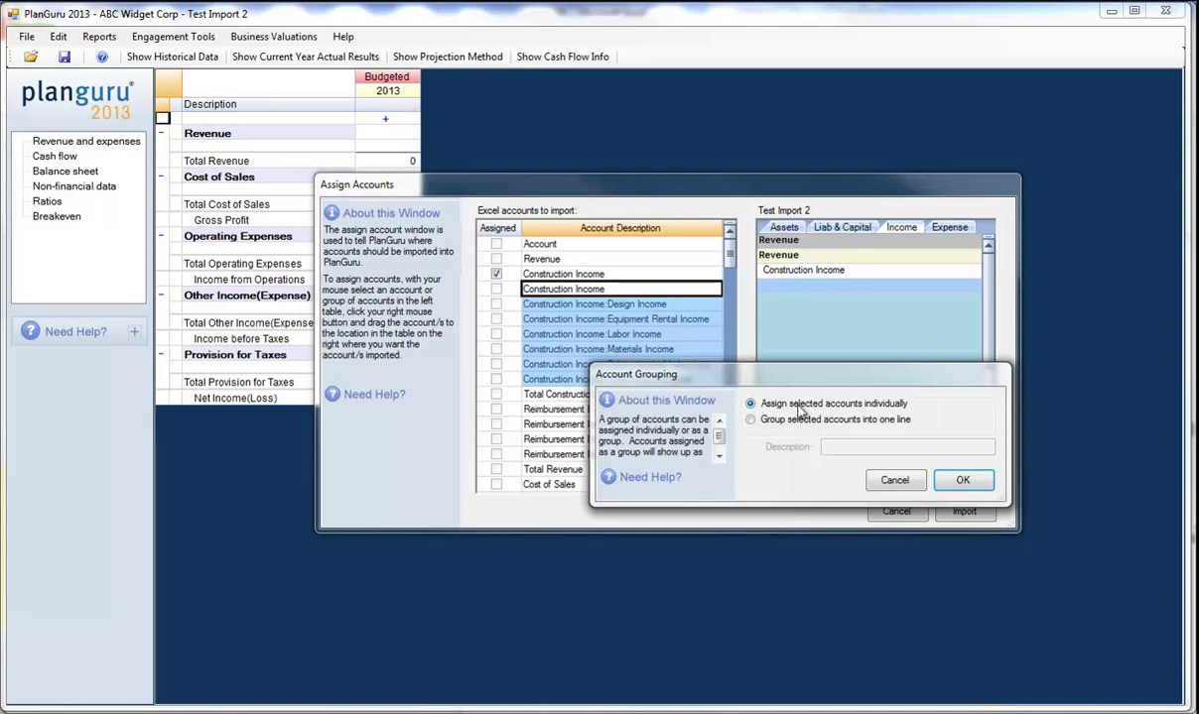
left_click(958, 481)
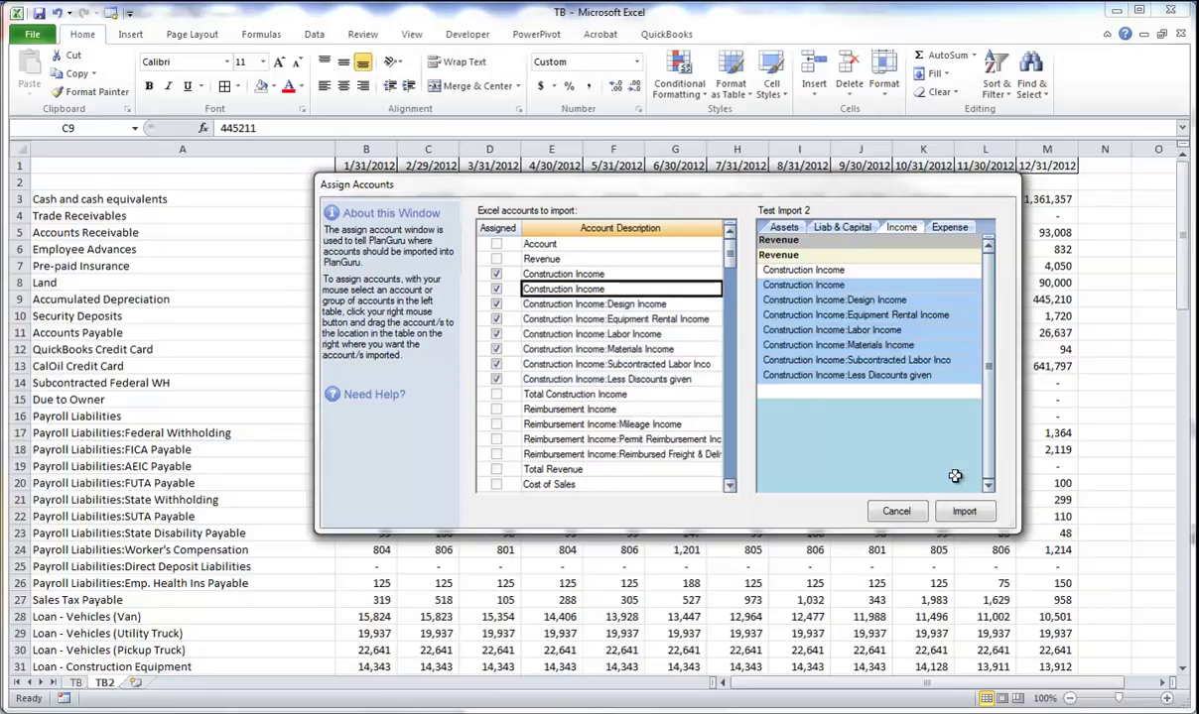
Skip Total Construction Income and assign the four Reimbursement Income accounts individually to the Revenue category.
left_click(577, 395)
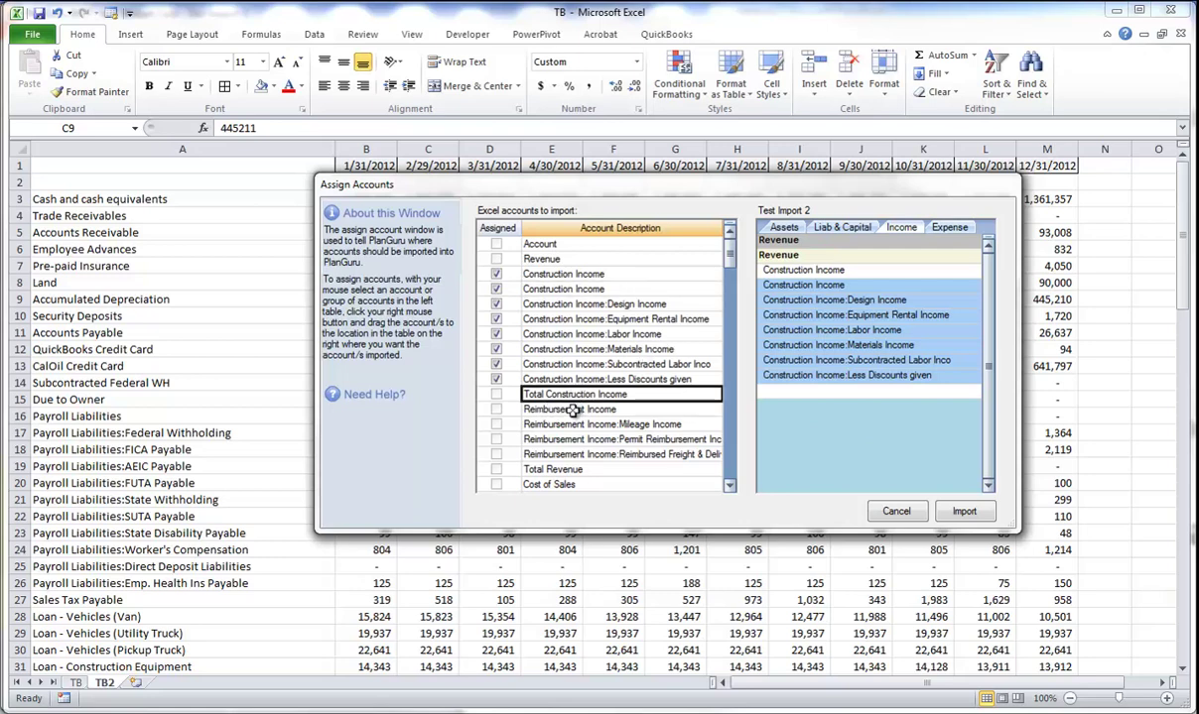
left_click_drag(572, 410, 831, 405)
left_click(887, 476)
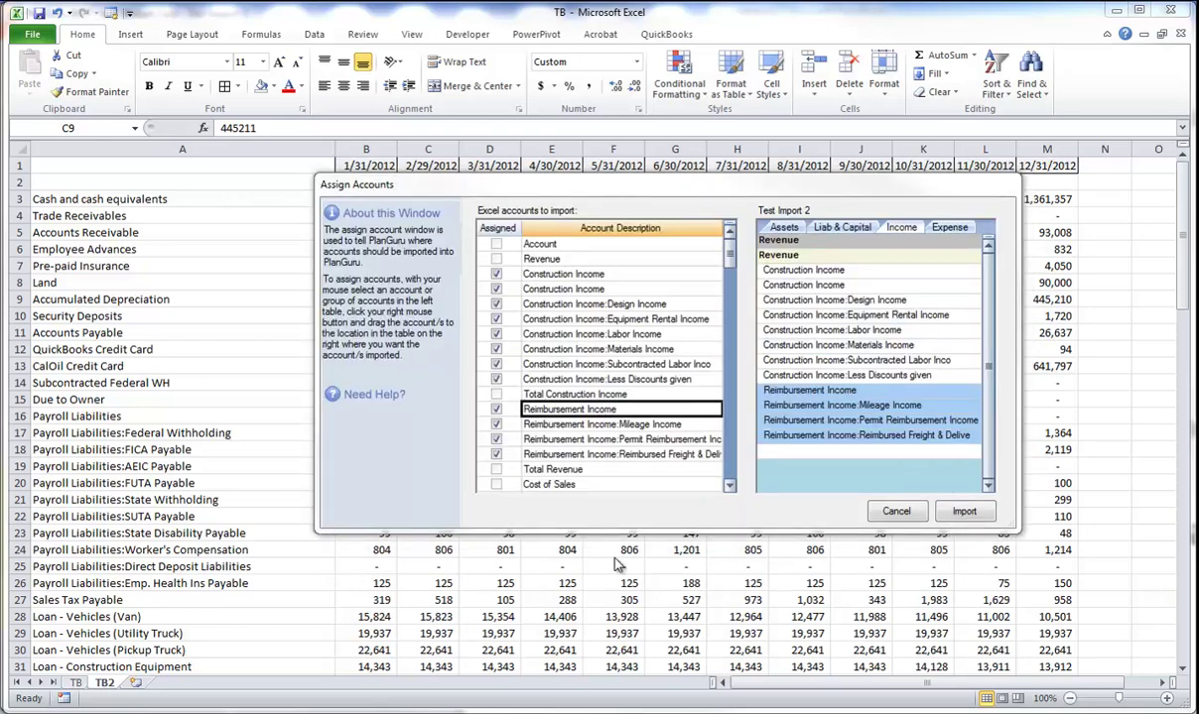
Assign the accounts from Cost of Sales through Job Expenses:Less Discounts Taken individually to the Other Cost of Sales category.
left_click(729, 486)
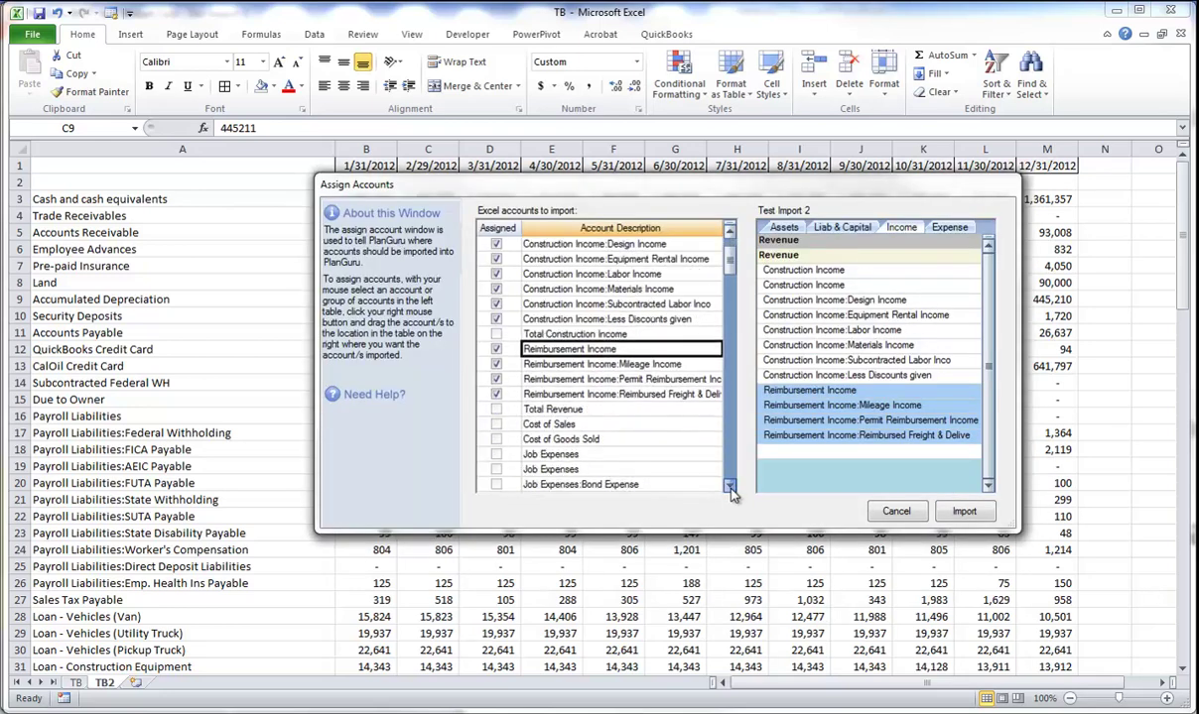
left_click(729, 486)
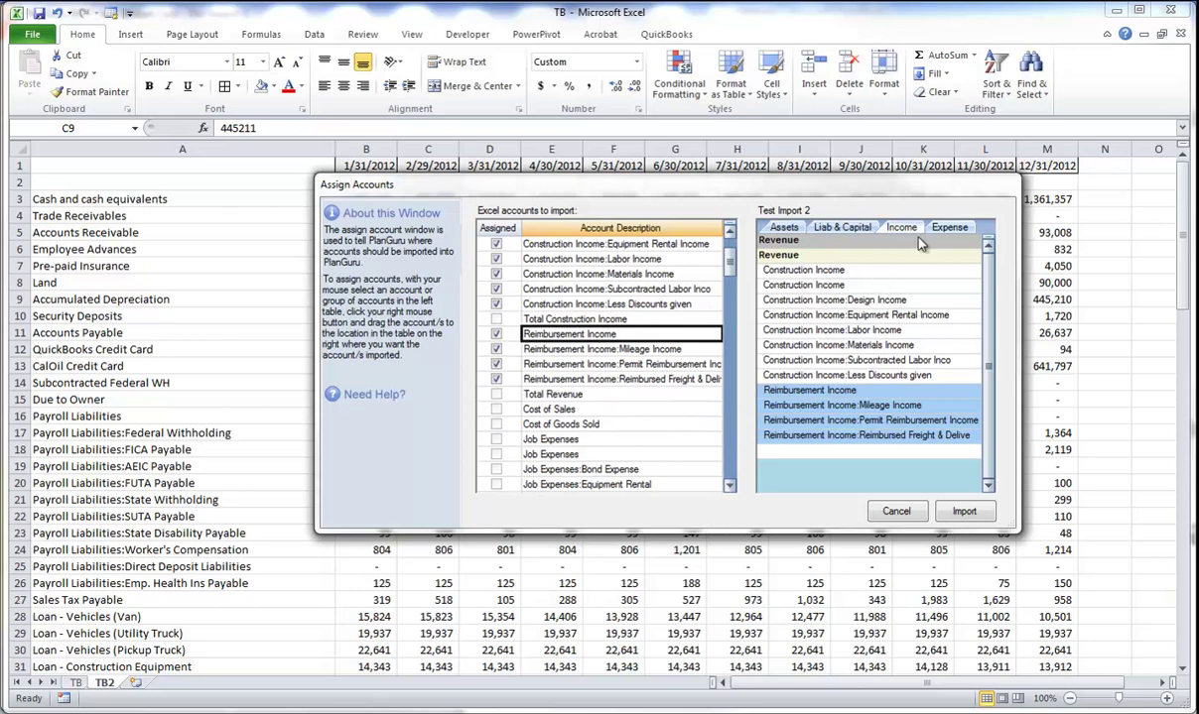
left_click(949, 227)
left_click_drag(545, 409, 606, 455)
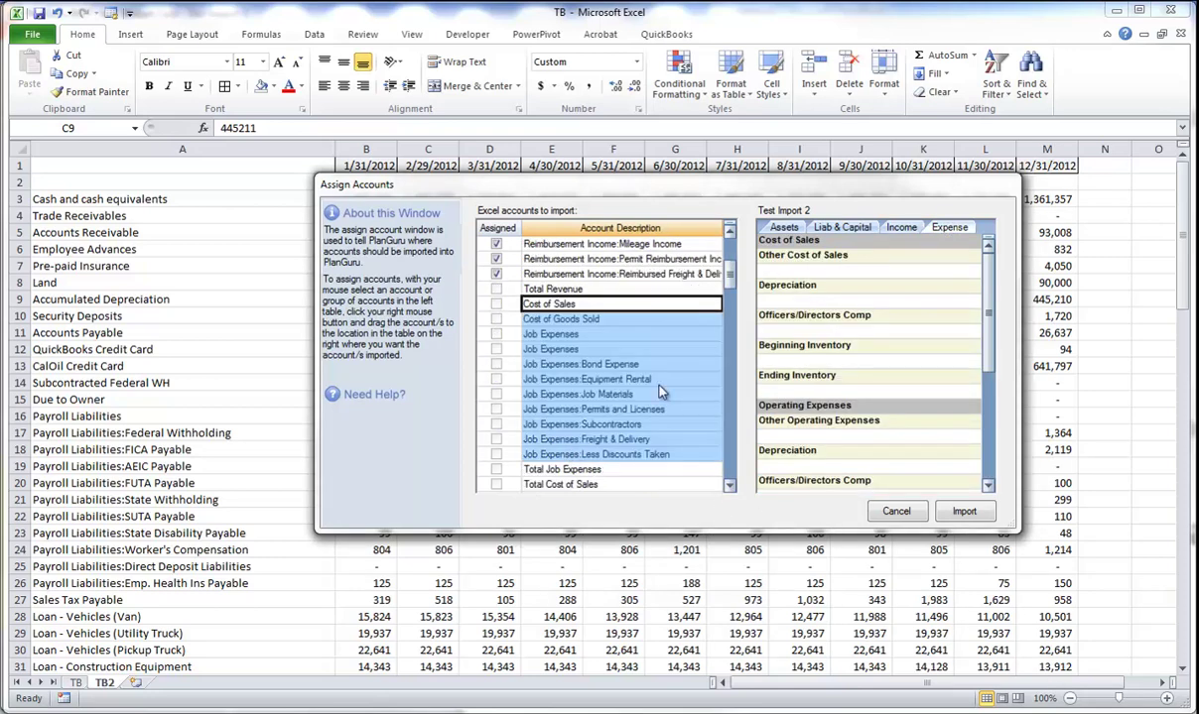
left_click_drag(628, 370, 794, 285)
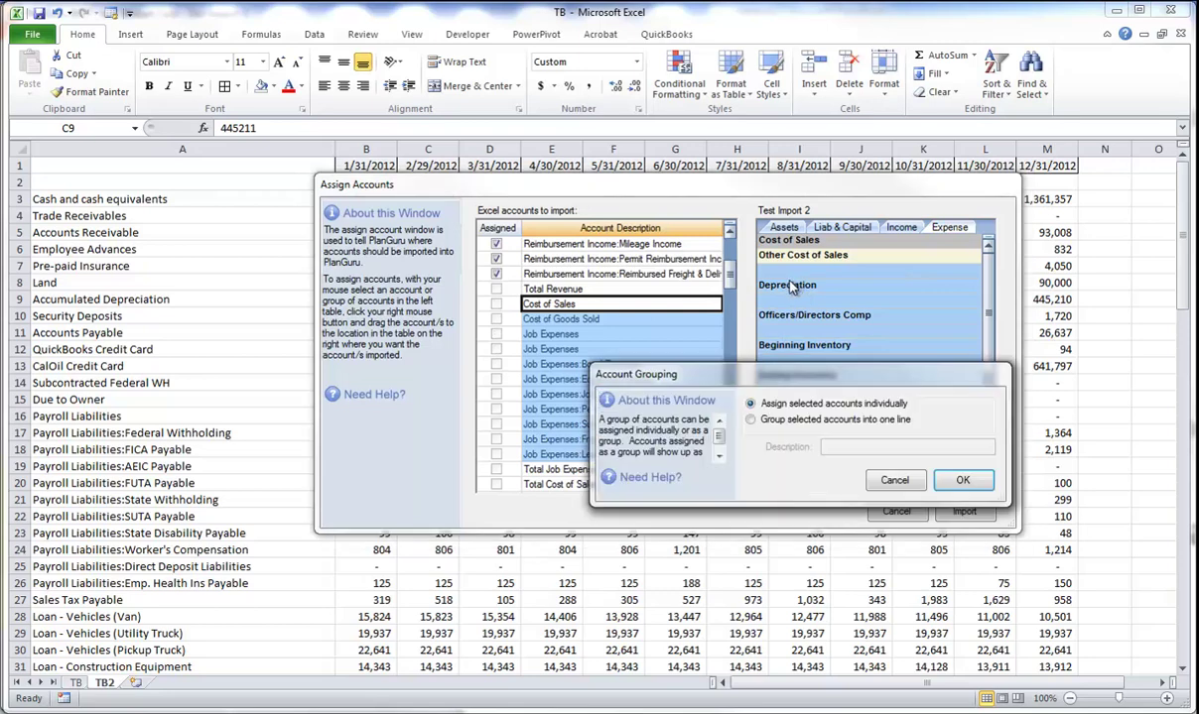
left_click(904, 473)
Assign the accounts from Operating Expenses through the insurance accounts individually to Other Operating Expenses, and continue from Interest Expense.
scroll(606, 397, "down", 3)
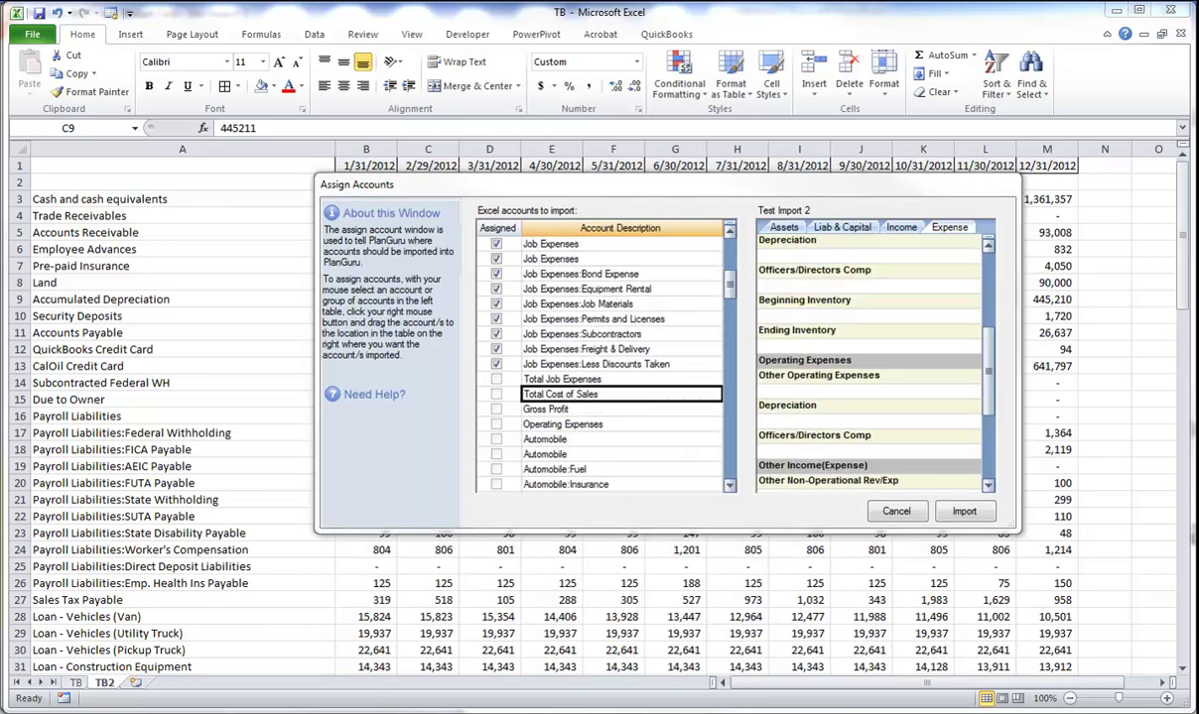
left_click_drag(545, 409, 819, 375)
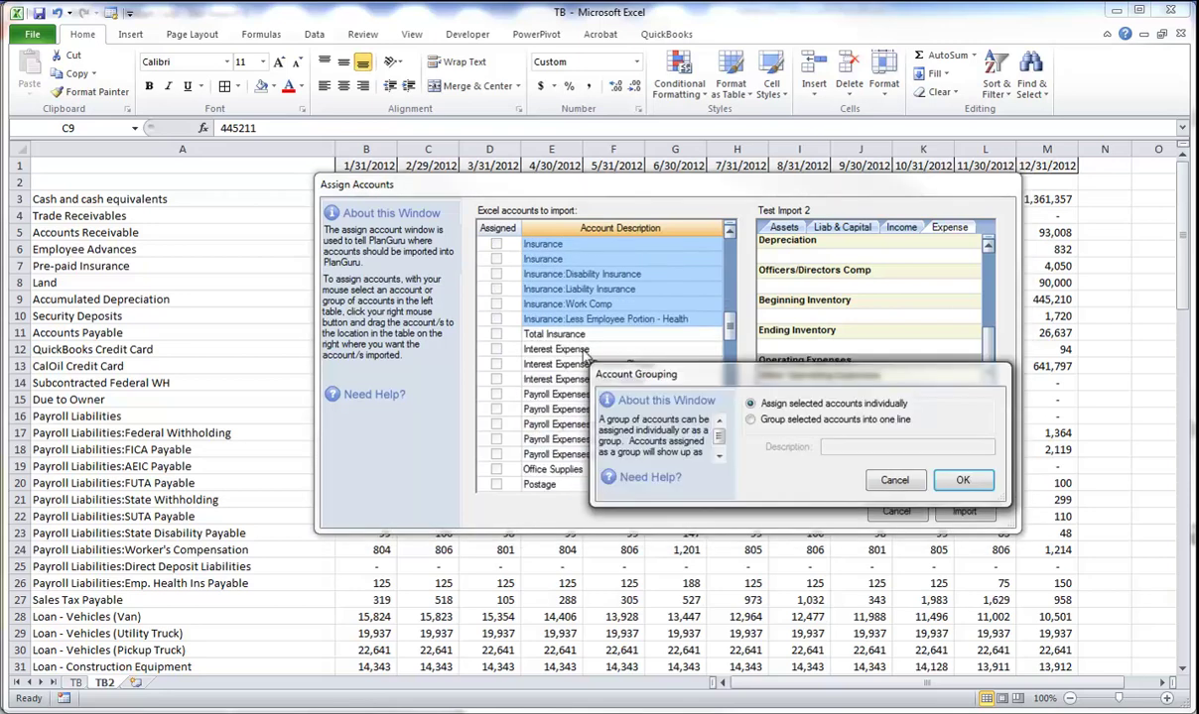
left_click(904, 473)
left_click_drag(560, 349, 576, 493)
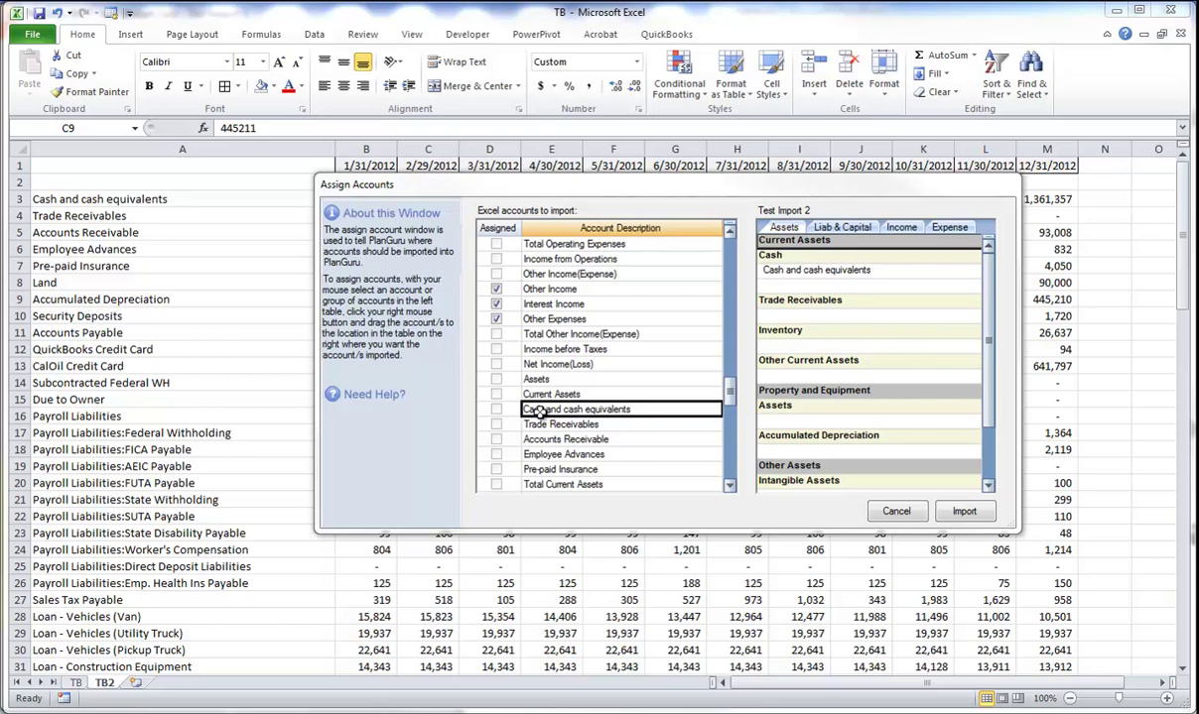
Assign Cash and cash equivalents to the existing Cash and cash equivalents line under Current Assets.
left_click_drag(536, 409, 886, 282)
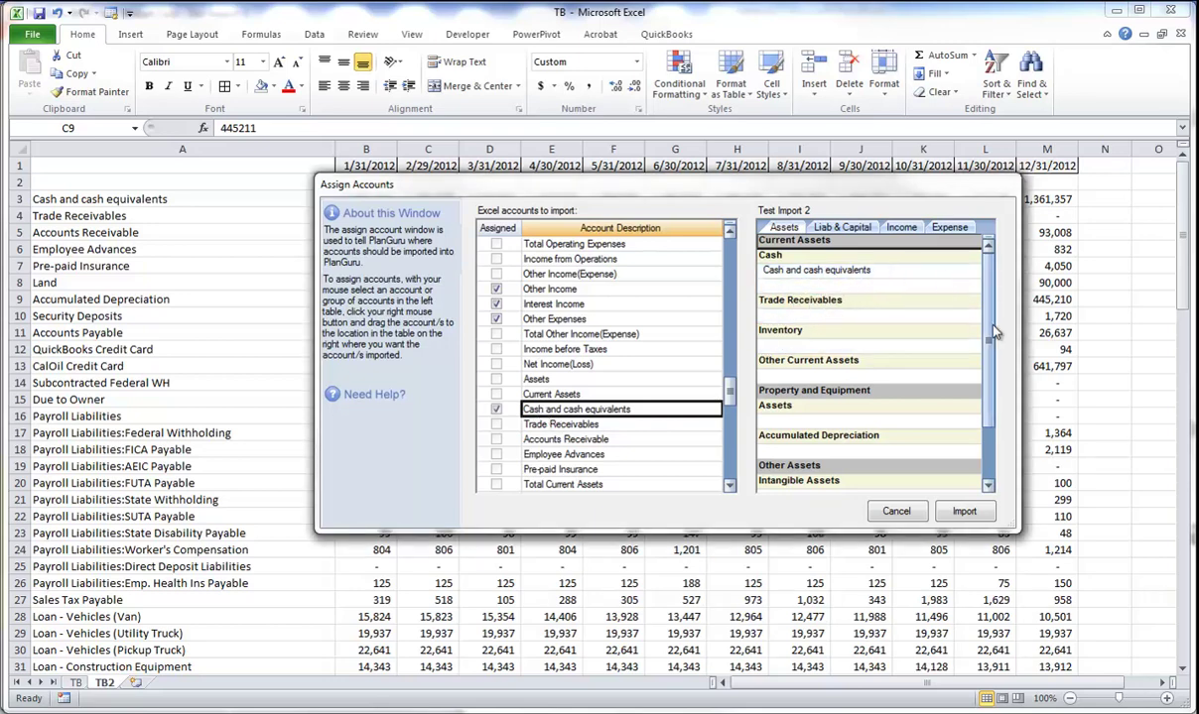
scroll(932, 328, "down", 2)
scroll(689, 436, "down", 5)
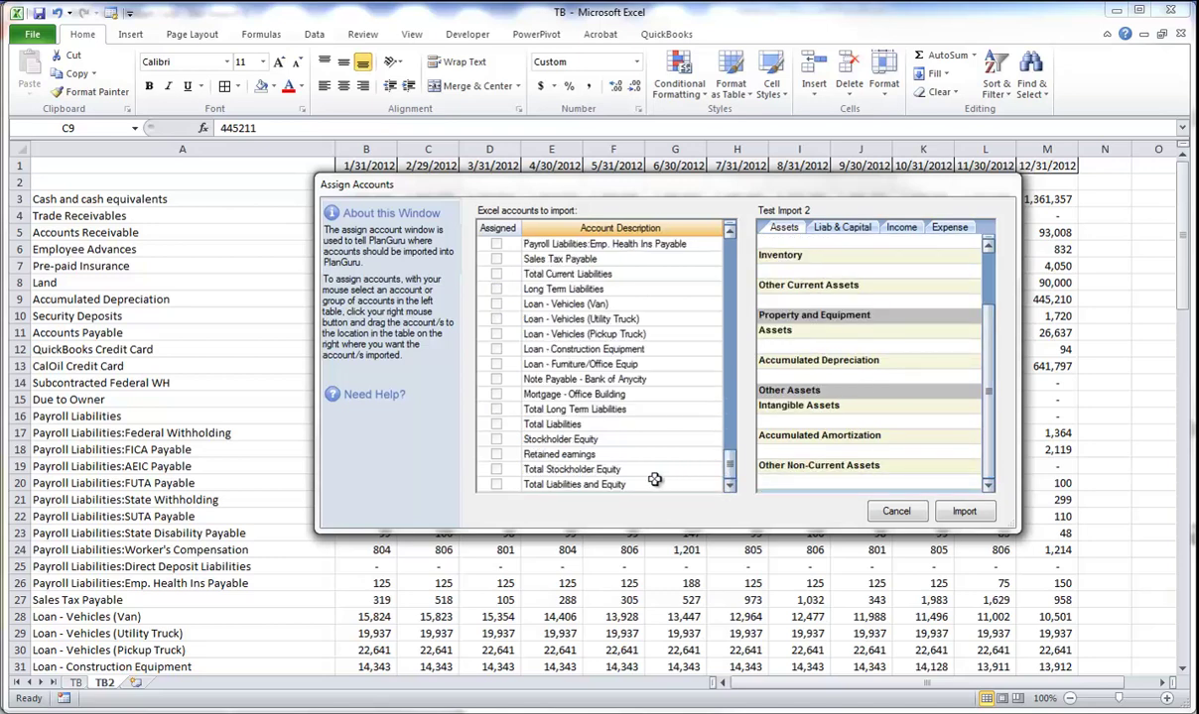
left_click_drag(586, 455, 829, 464)
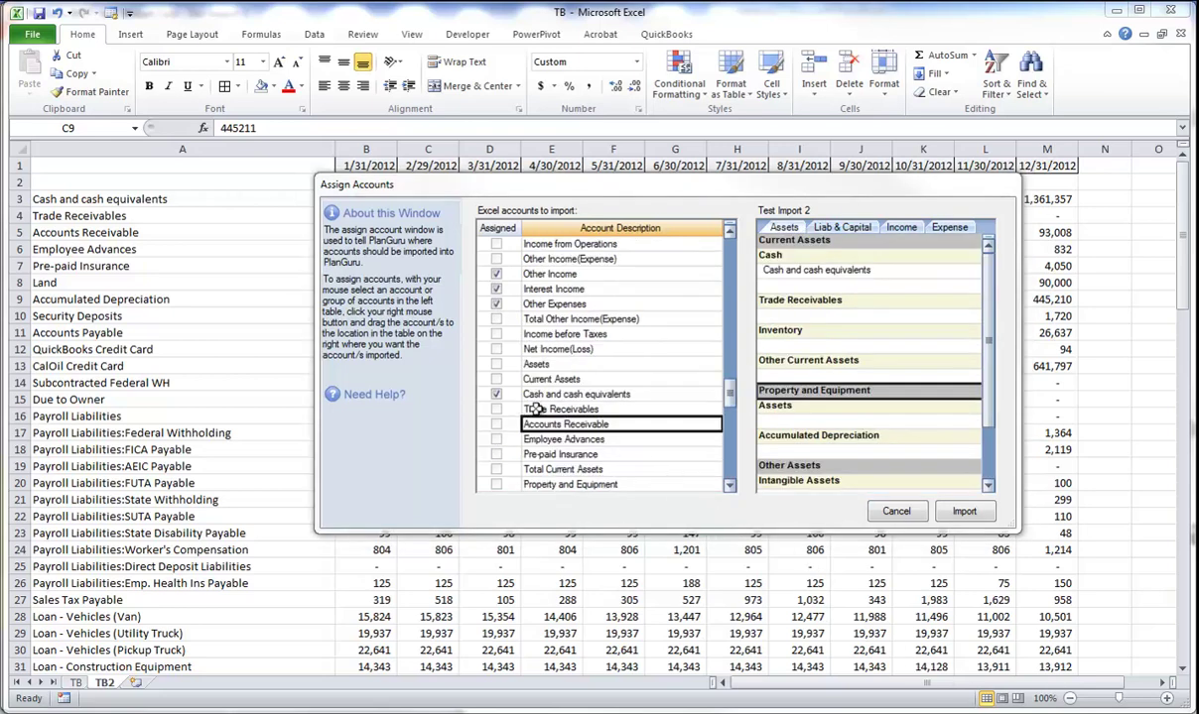
Assign the Trade Receivables and Accounts Receivable accounts to the Trade Receivables category under Current Assets.
left_click_drag(560, 409, 806, 331)
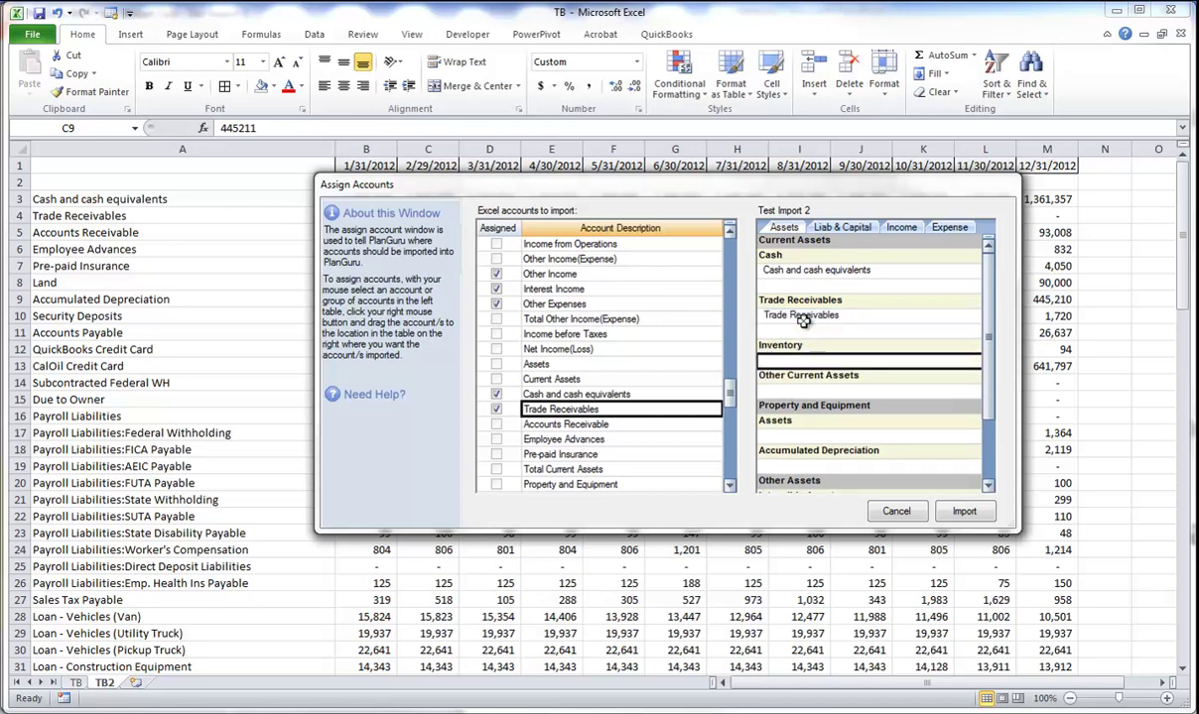
left_click(599, 424)
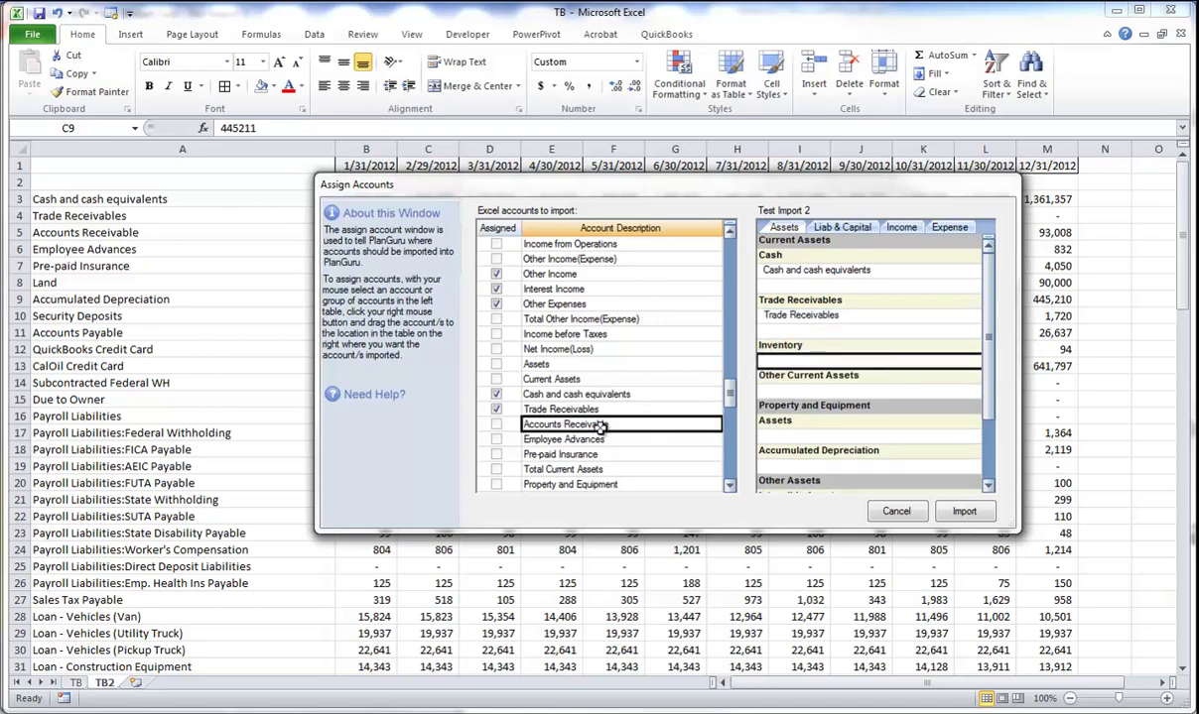
left_click_drag(600, 425, 808, 335)
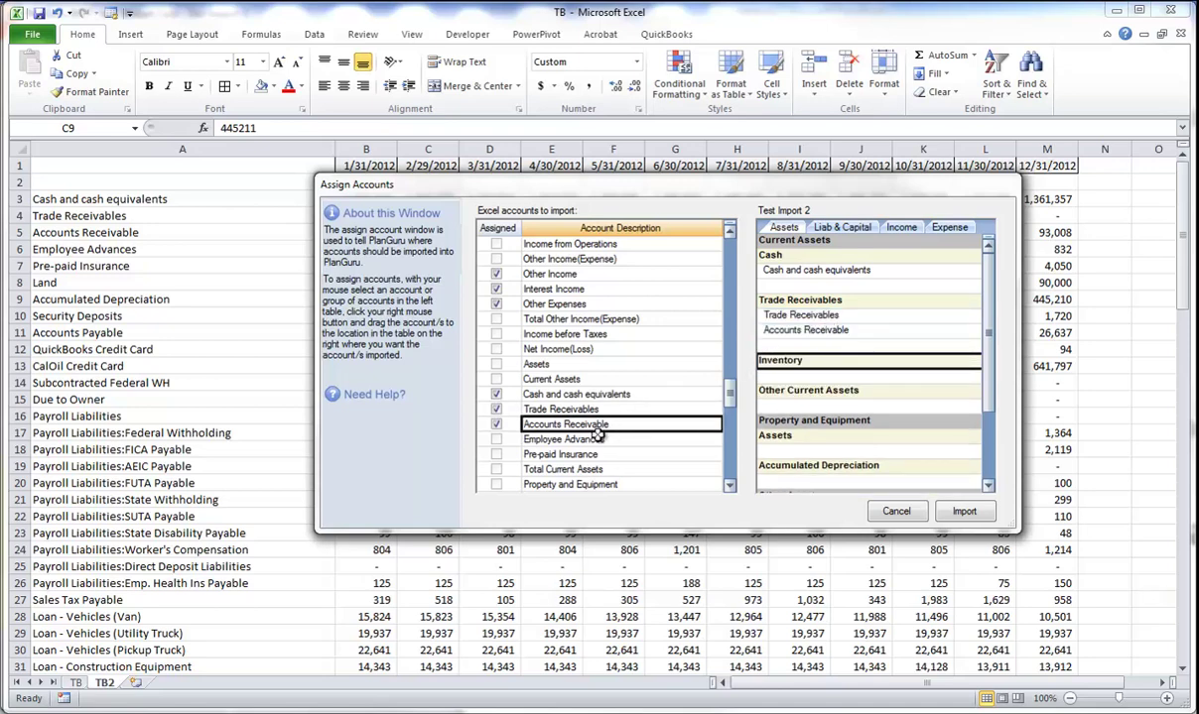
Assign Employee Advances and Pre-paid Insurance individually to the Other Current Assets category.
left_click(595, 439)
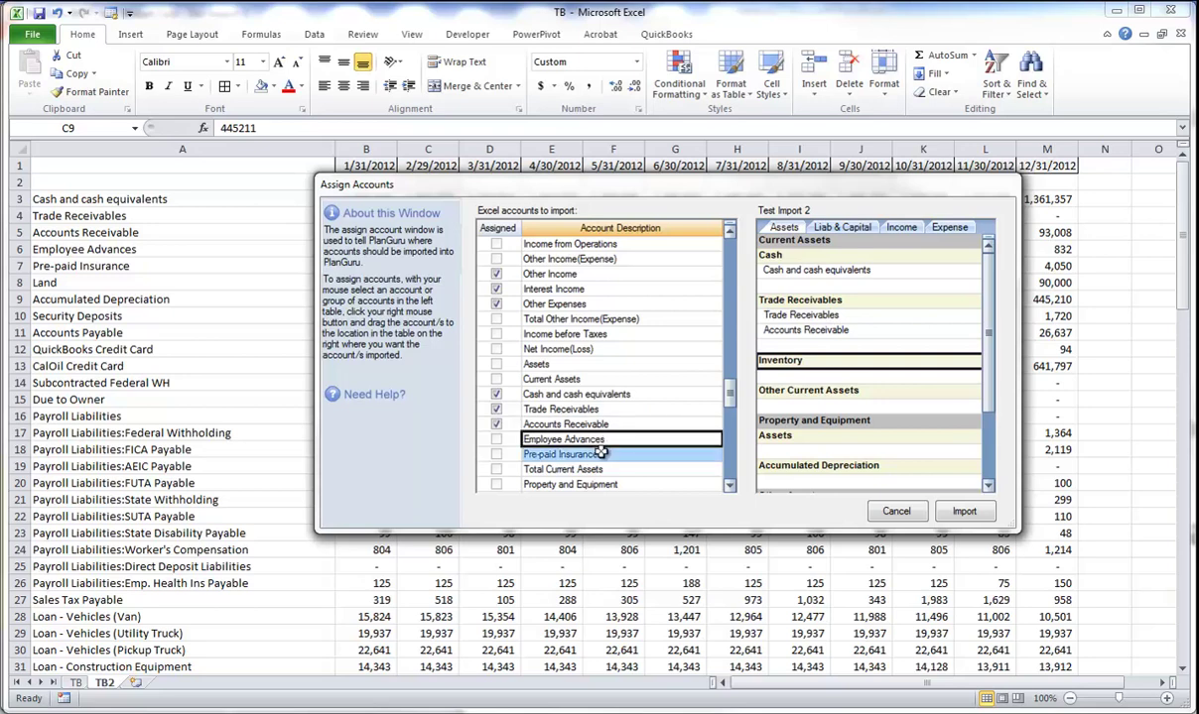
left_click_drag(600, 453, 800, 388)
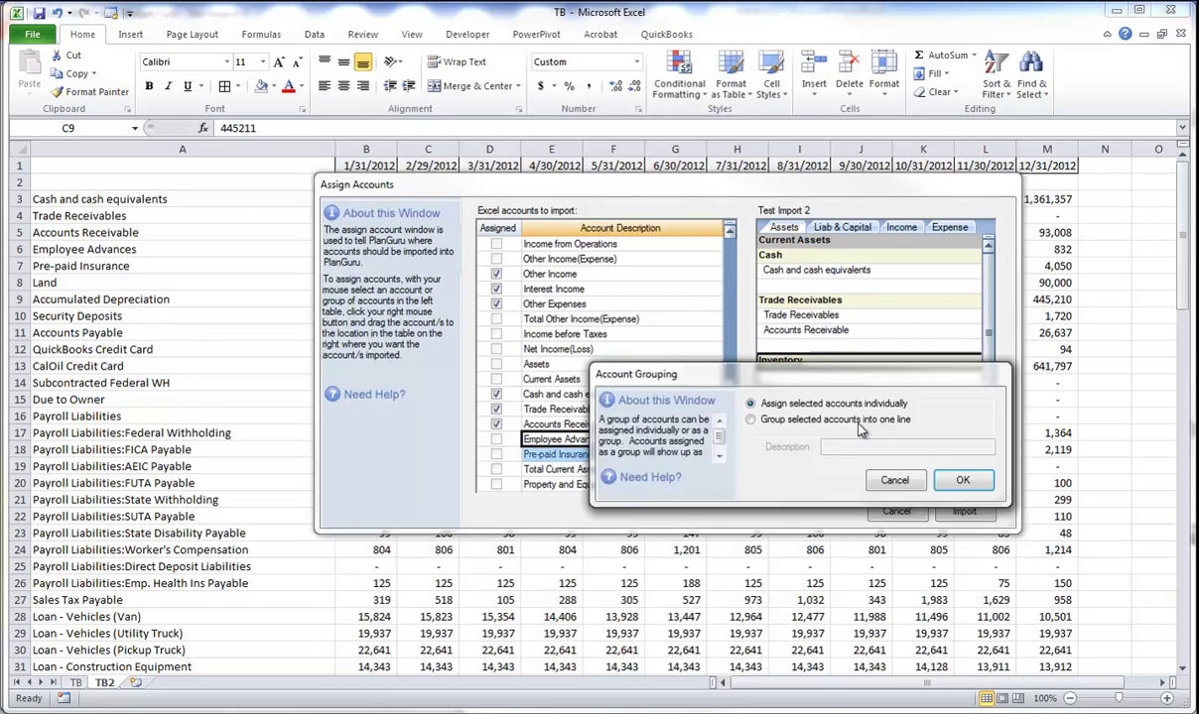
left_click(965, 480)
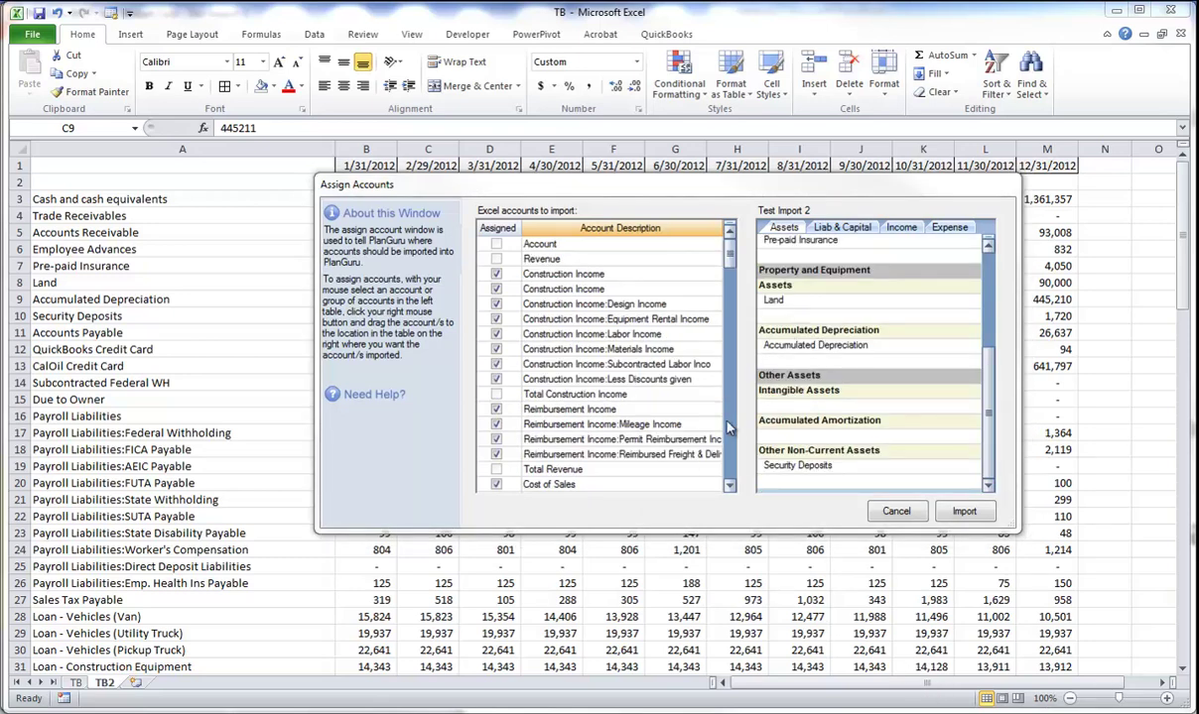
Import the assigned accounts and show the historical data with 2012 expanded into months.
left_click(964, 513)
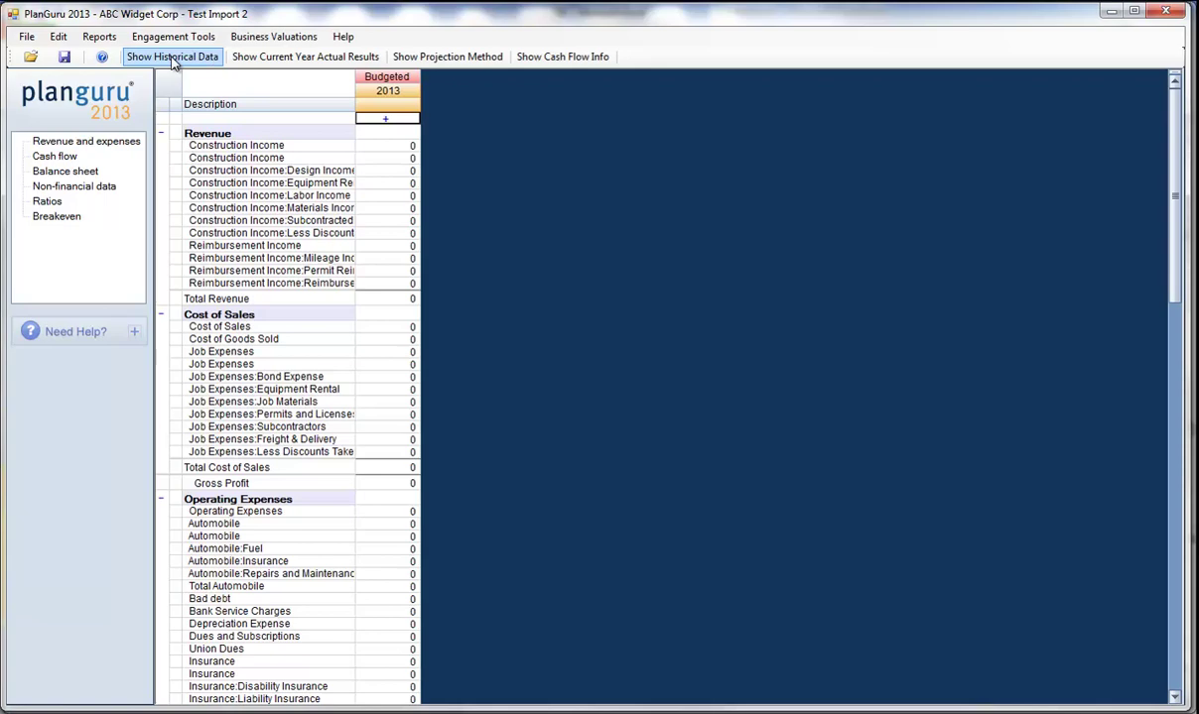
left_click(174, 58)
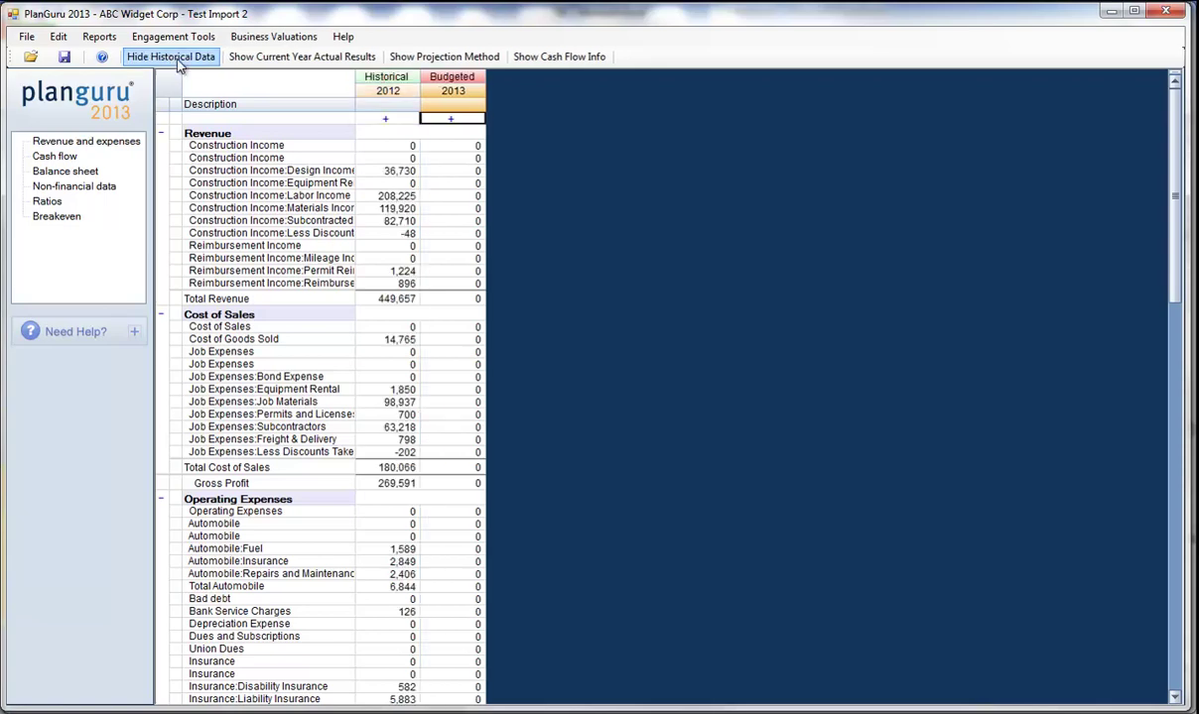
left_click(389, 118)
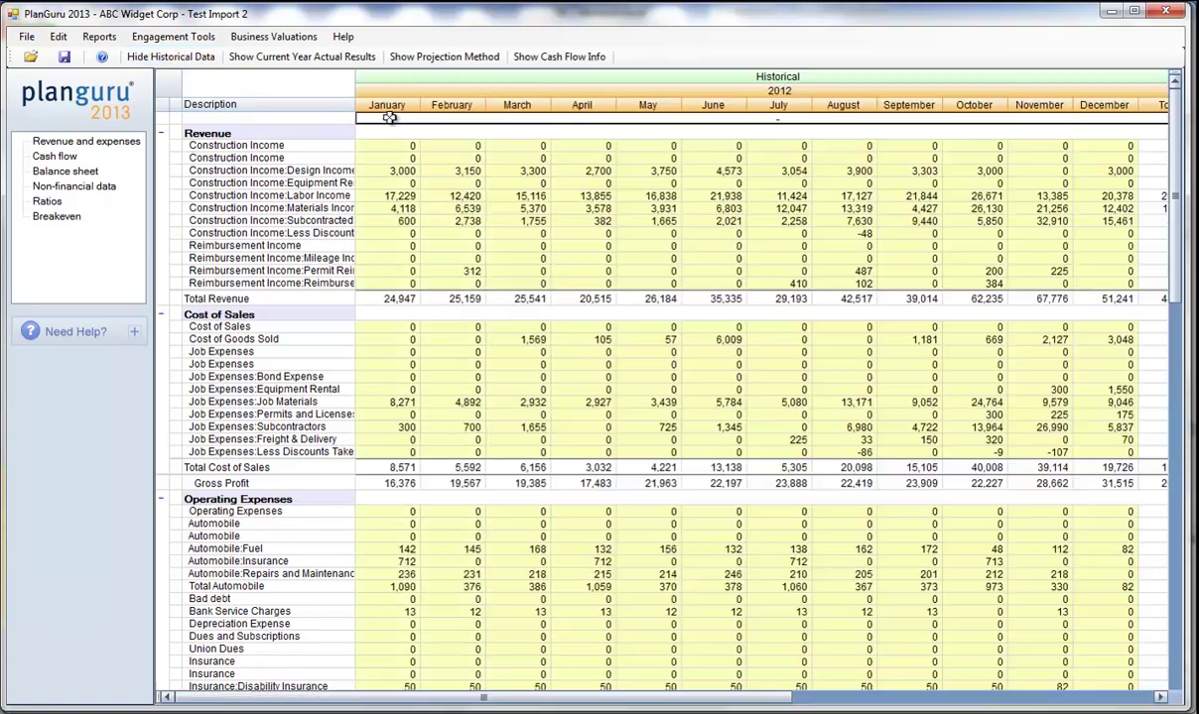
left_click(627, 184)
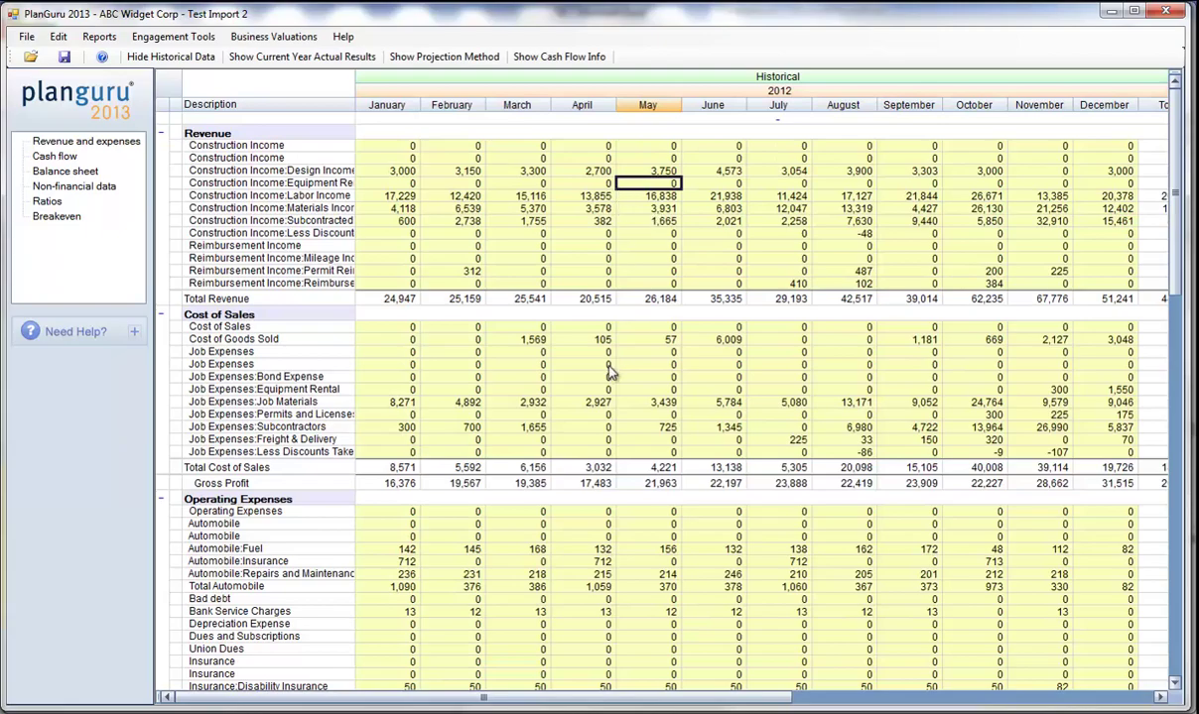
Review the imported monthly 2012 revenue, cost of sales and operating expense figures, and open the balance sheet.
scroll(595, 427, "down", 7)
scroll(591, 446, "up", 7)
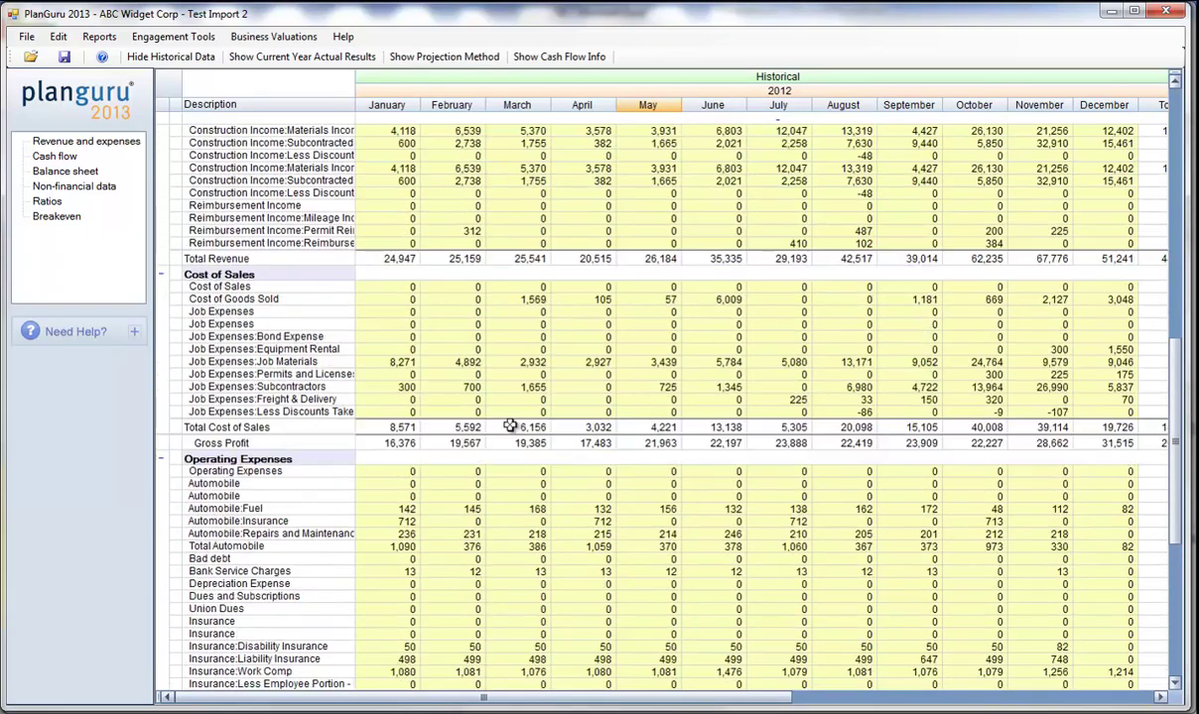
left_click(86, 170)
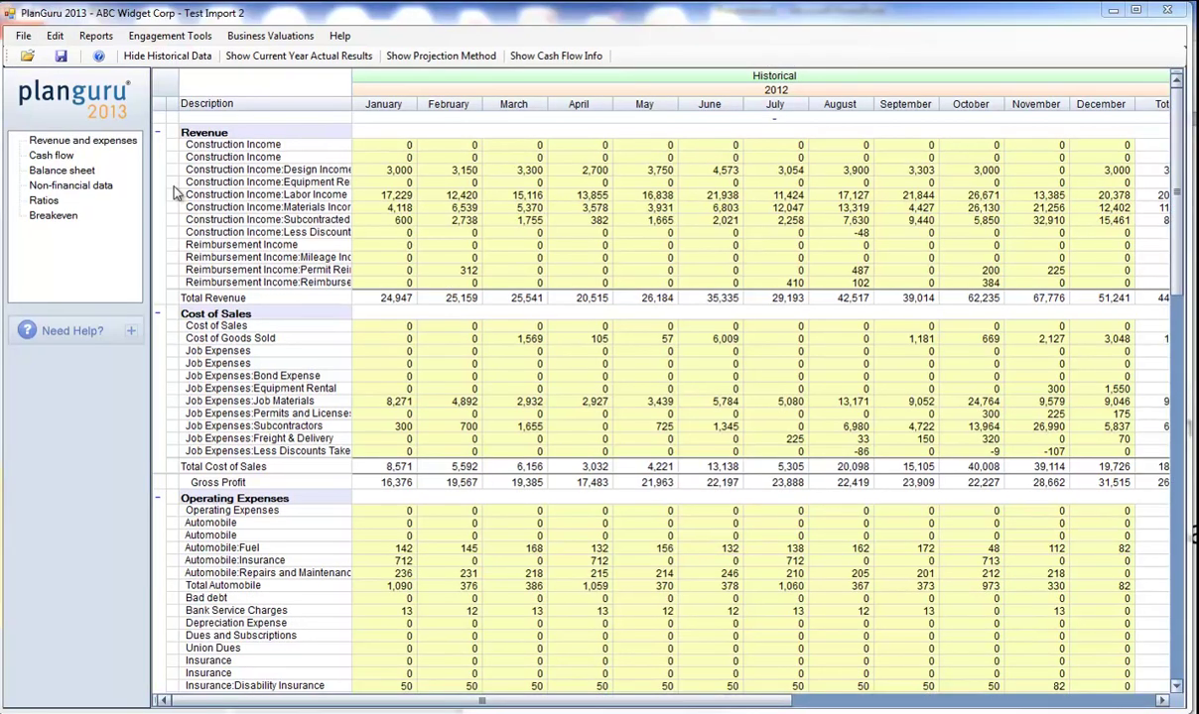
Start another Excel data import using the Income Statement file from the Excel Import video folder and load its worksheet.
left_click(25, 37)
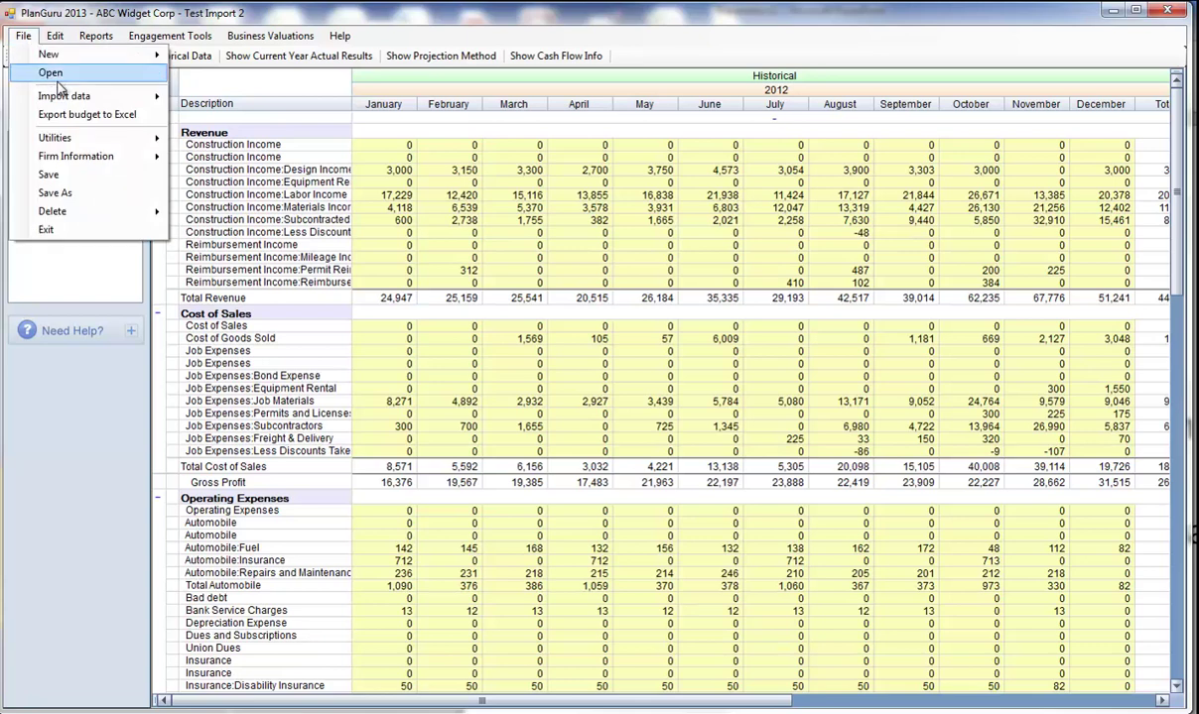
mouse_move(78, 95)
left_click(203, 108)
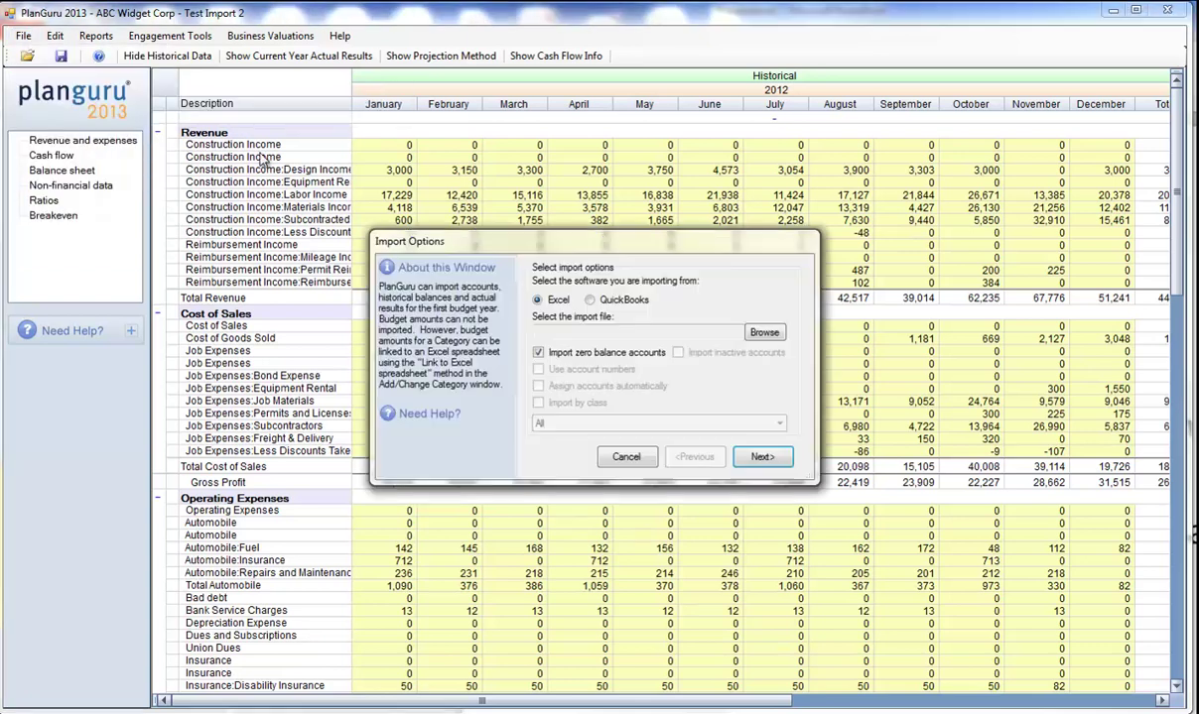
left_click(766, 333)
left_click(544, 296)
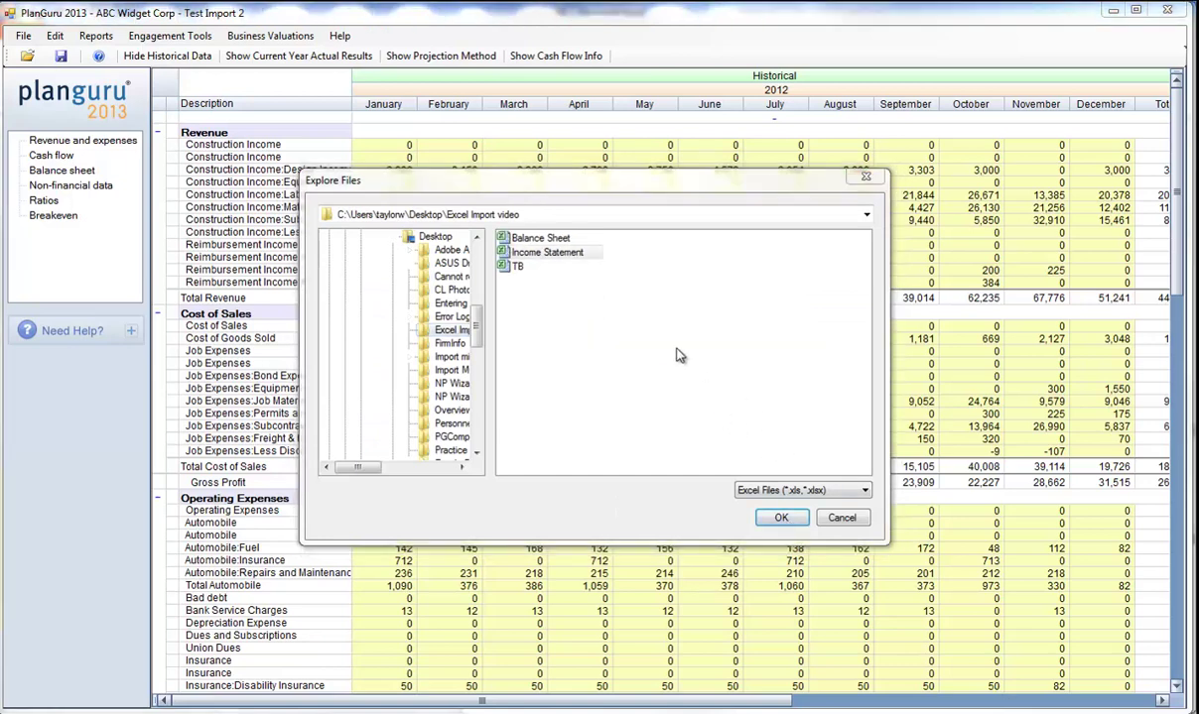
left_click(783, 519)
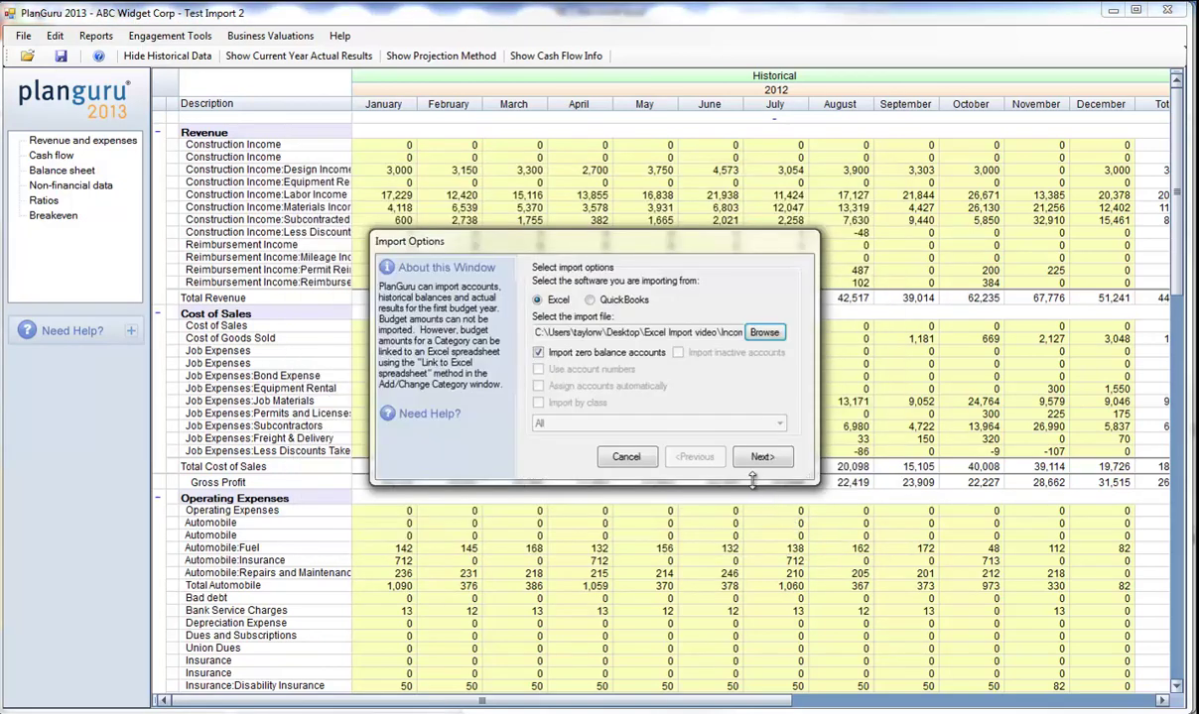
left_click(760, 457)
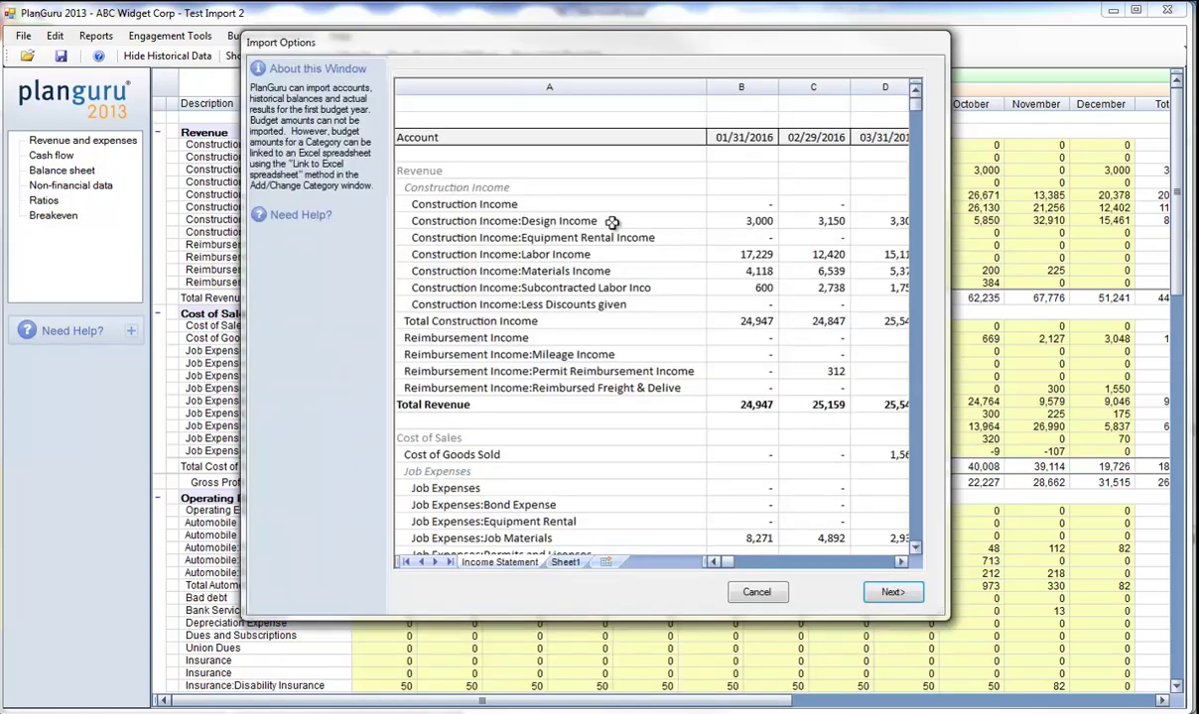
Designate column A of the Income Statement sheet as the account column and proceed to account assignment.
right_click(544, 103)
left_click(551, 115)
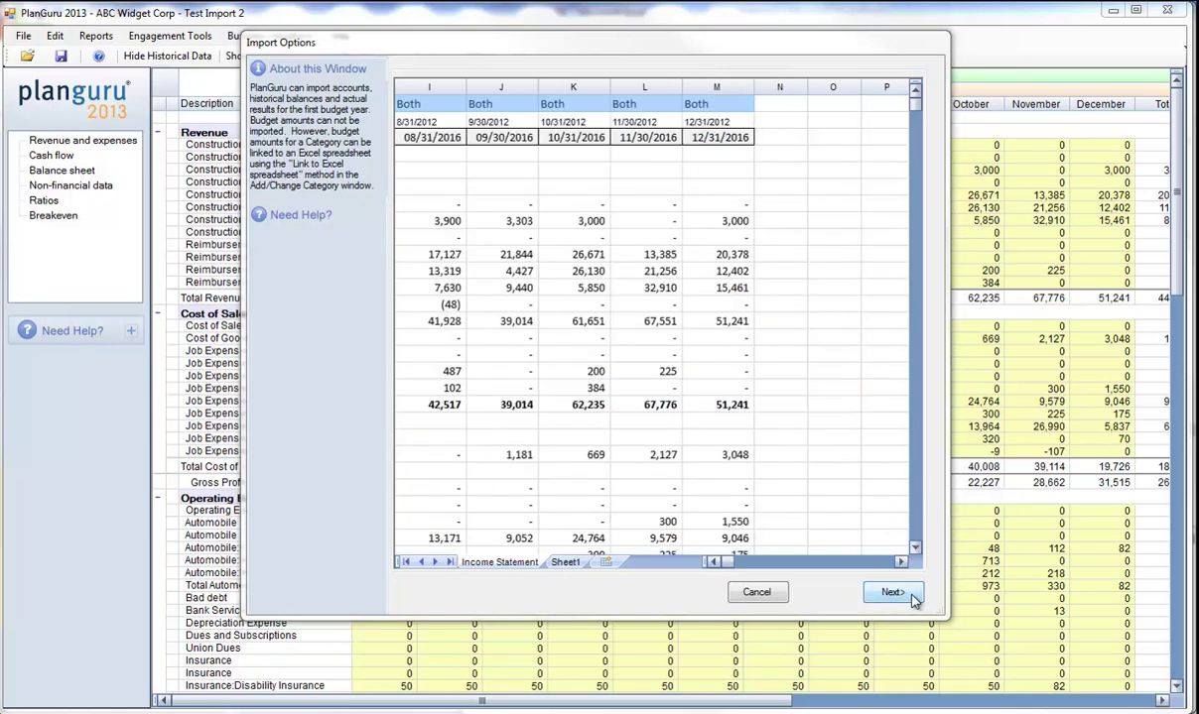
left_click(883, 442)
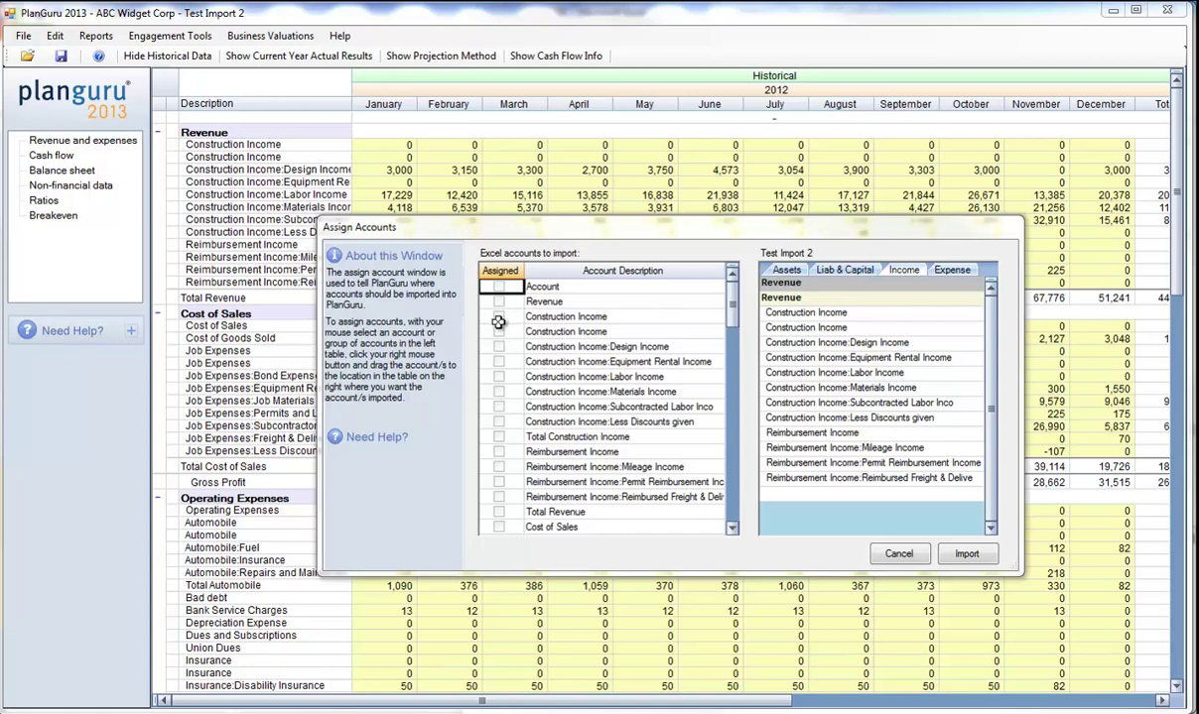
Link the two Construction Income accounts to their existing Construction Income categories under Revenue.
left_click(568, 315)
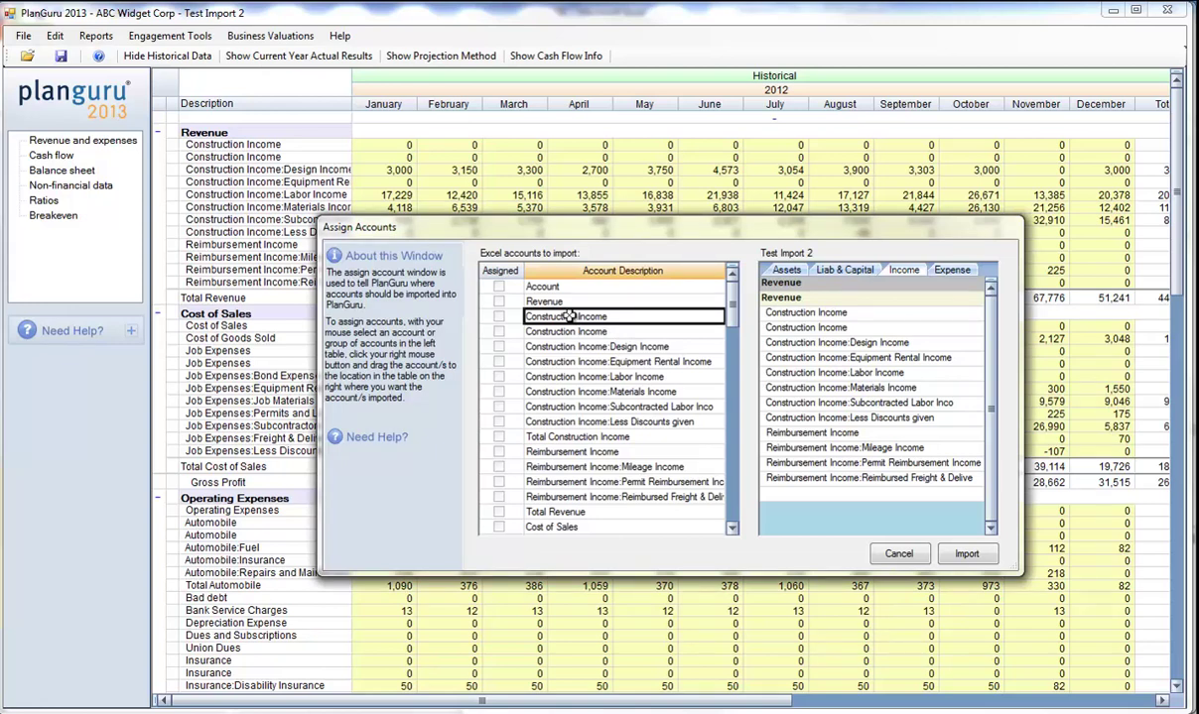
left_click_drag(568, 315, 798, 323)
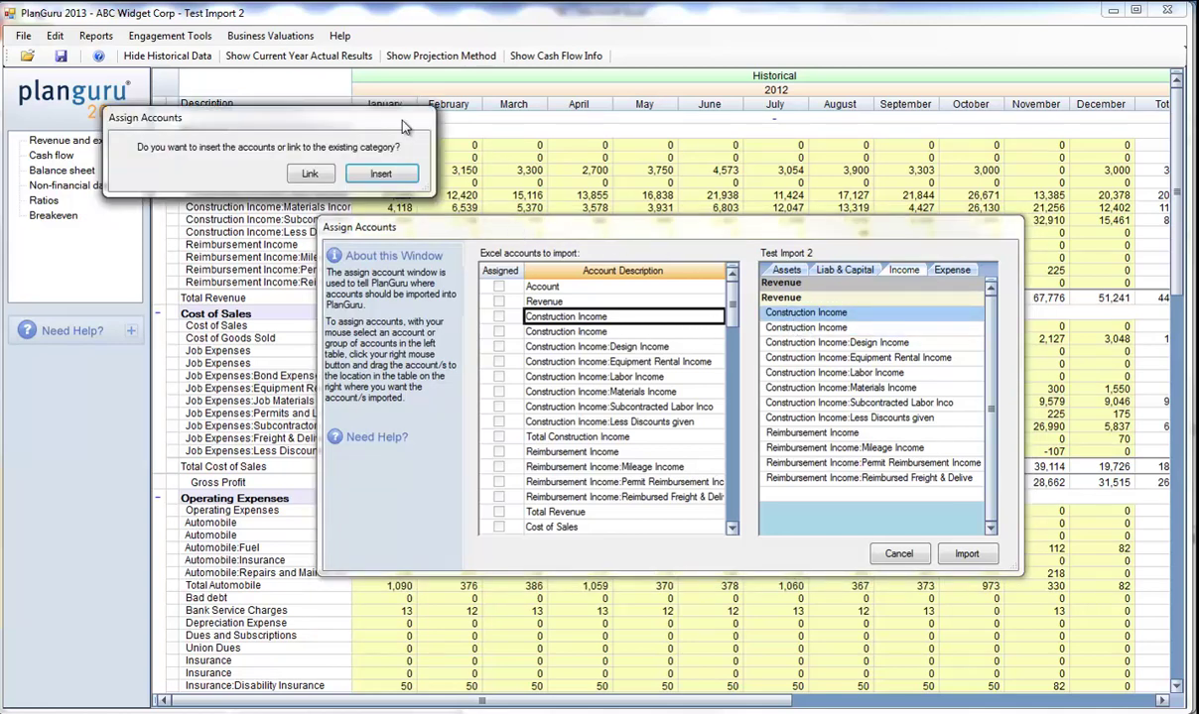
left_click_drag(433, 139, 878, 347)
left_click(746, 380)
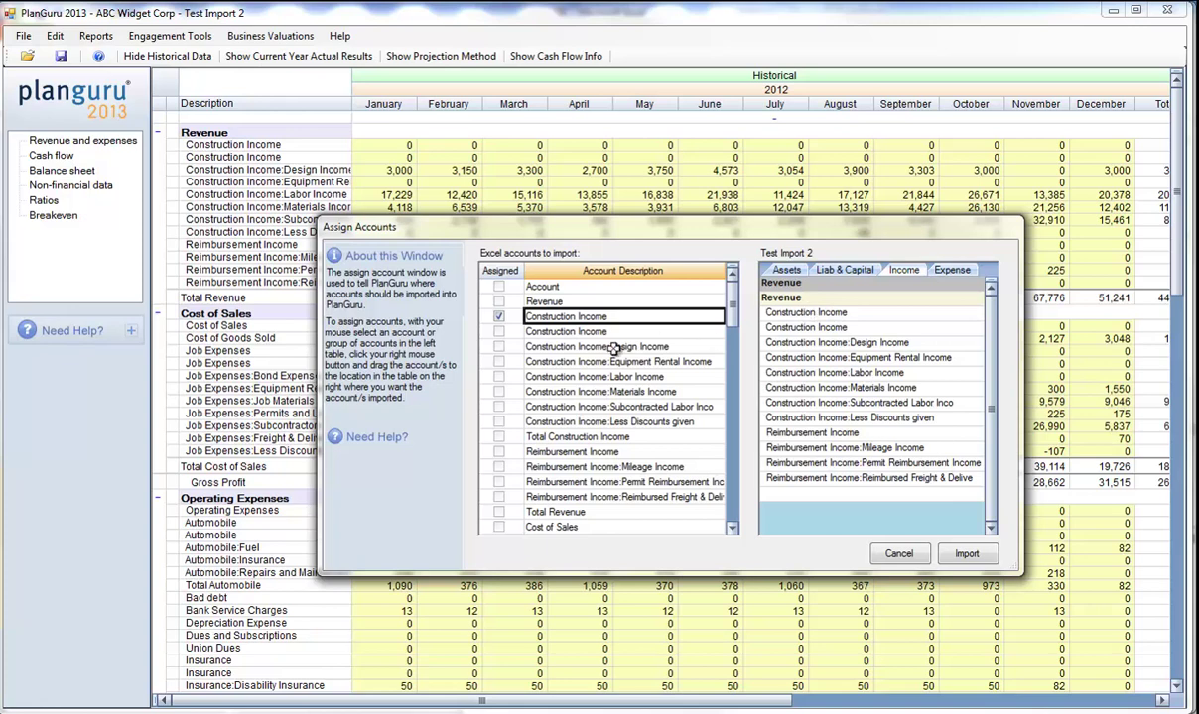
left_click_drag(589, 328, 746, 318)
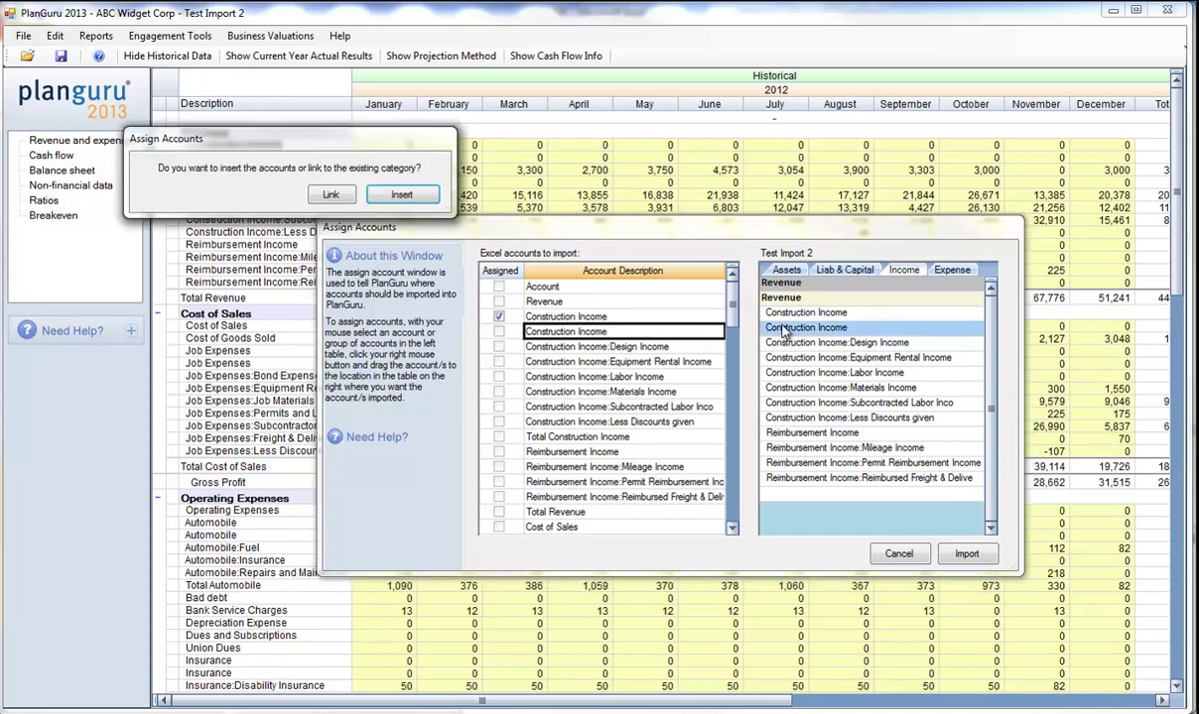
left_click(303, 192)
Link the Design Income, Equipment Rental Income and Labor Income accounts to their matching existing categories under Revenue.
left_click_drag(549, 343, 807, 342)
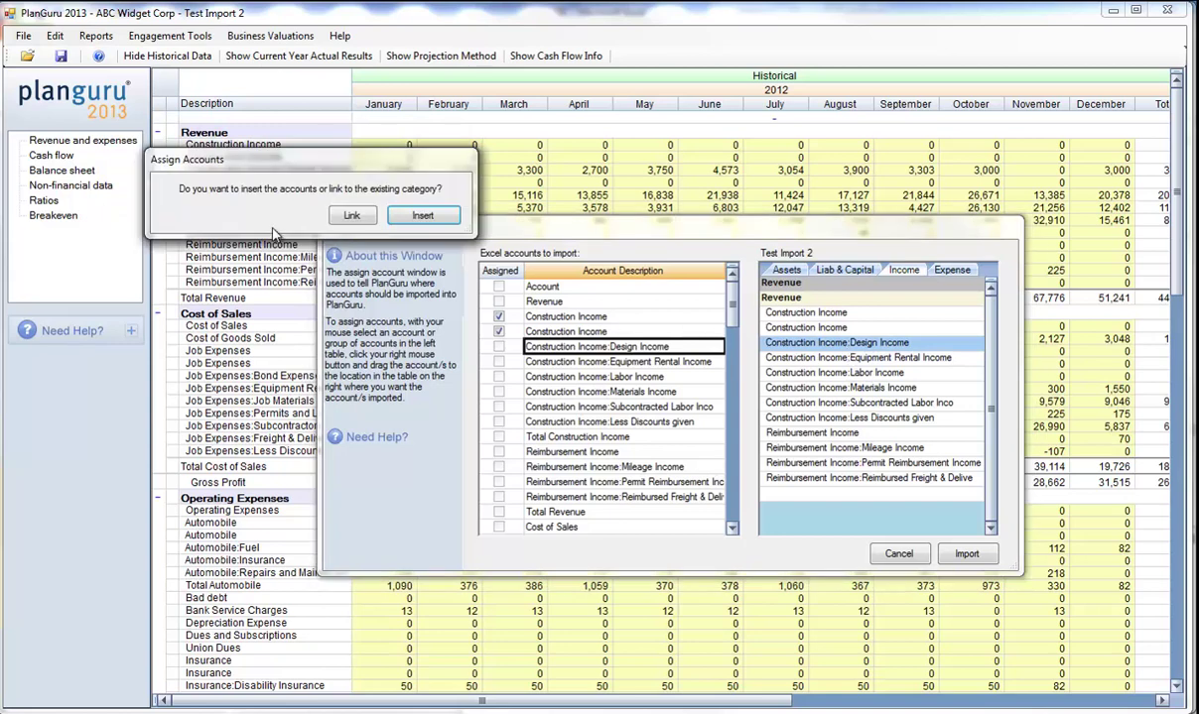
left_click(351, 216)
left_click_drag(605, 361, 823, 357)
left_click(357, 236)
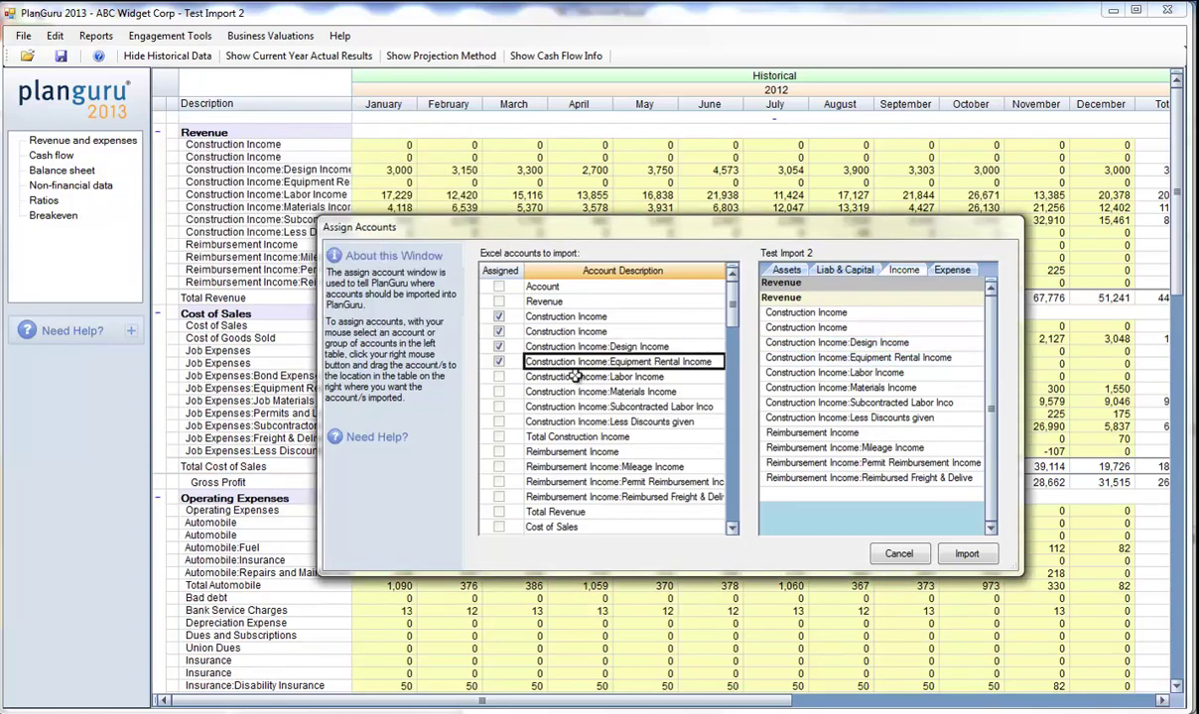
left_click_drag(543, 375, 842, 385)
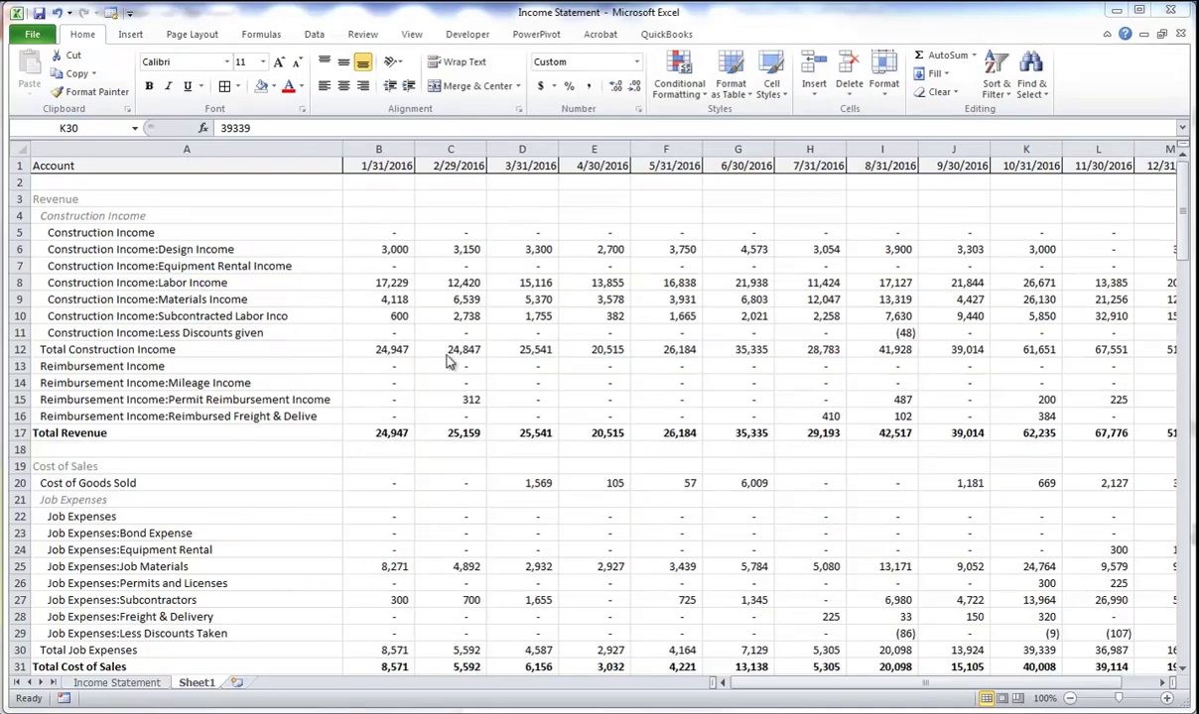
Switch to the Income Statement workbook in Excel and rename the account in cell A5 to Construction Income Revenue.
left_click(233, 233)
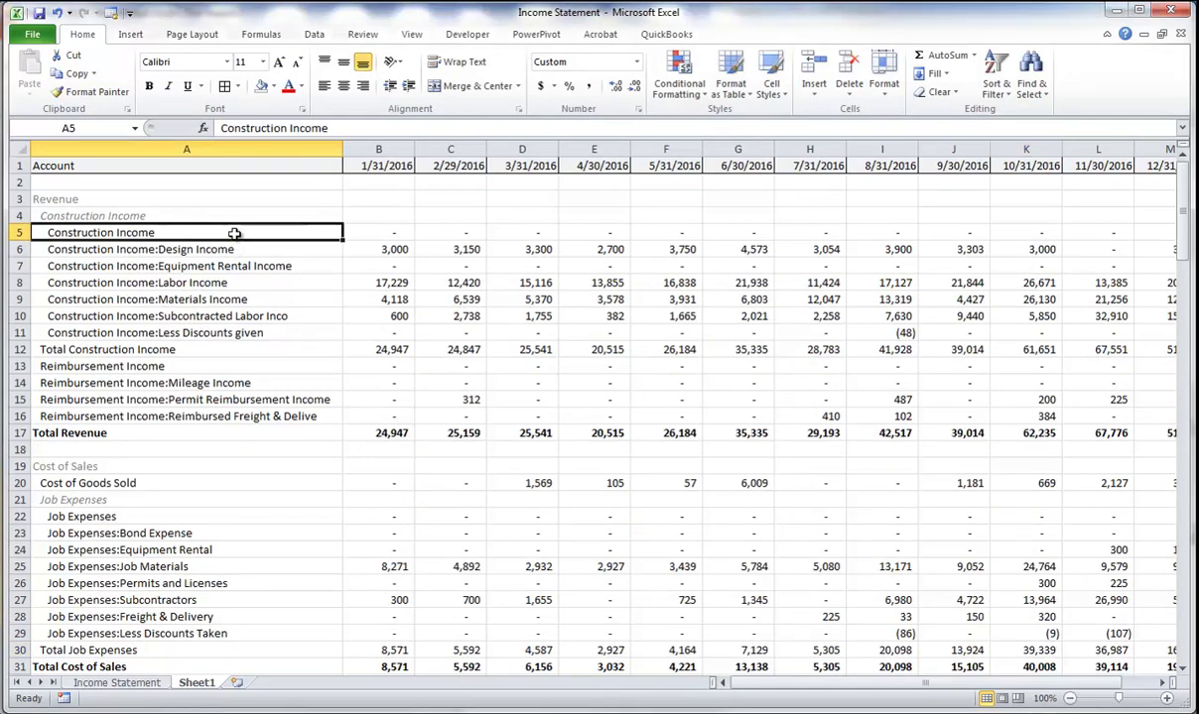
left_click(365, 127)
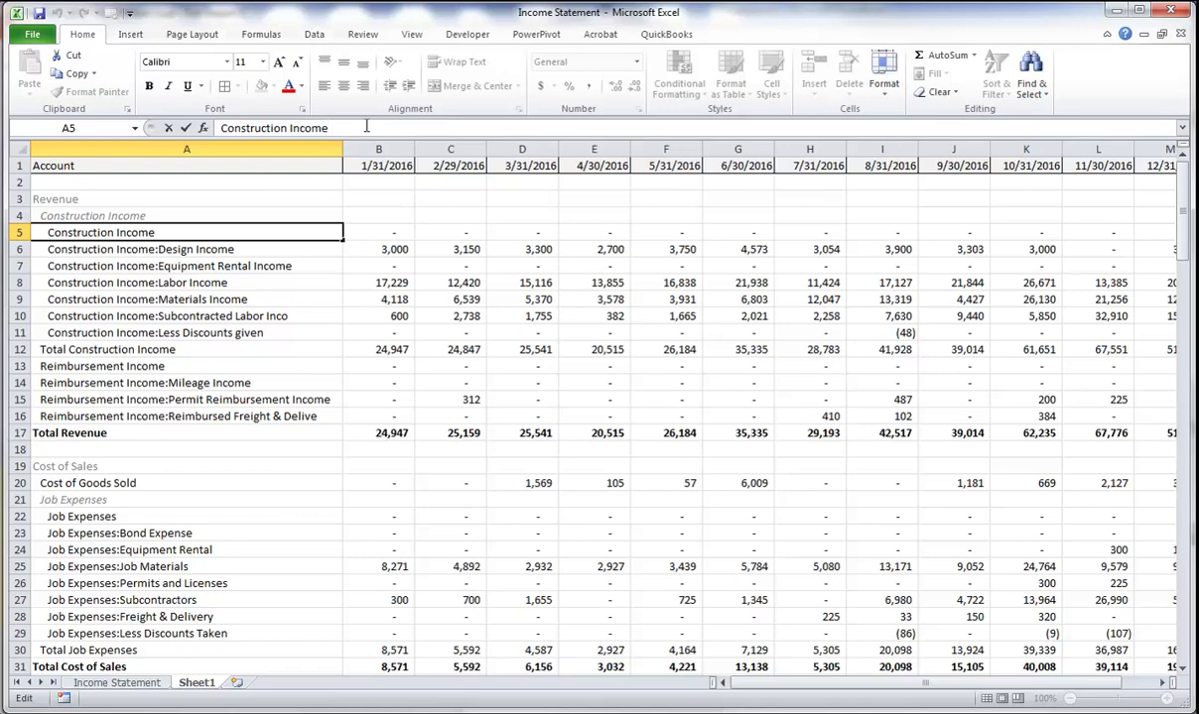
type("Revenue")
key("BackSpace")
key("BackSpace")
key("BackSpace")
type("nue")
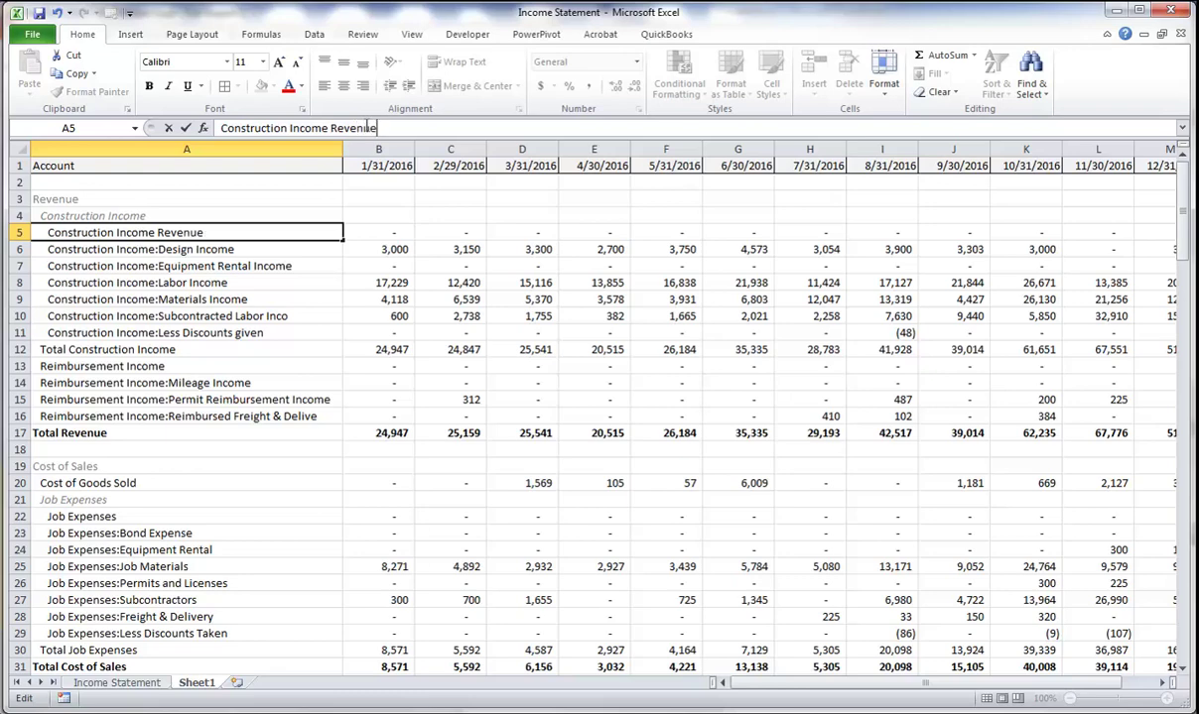
key("Return")
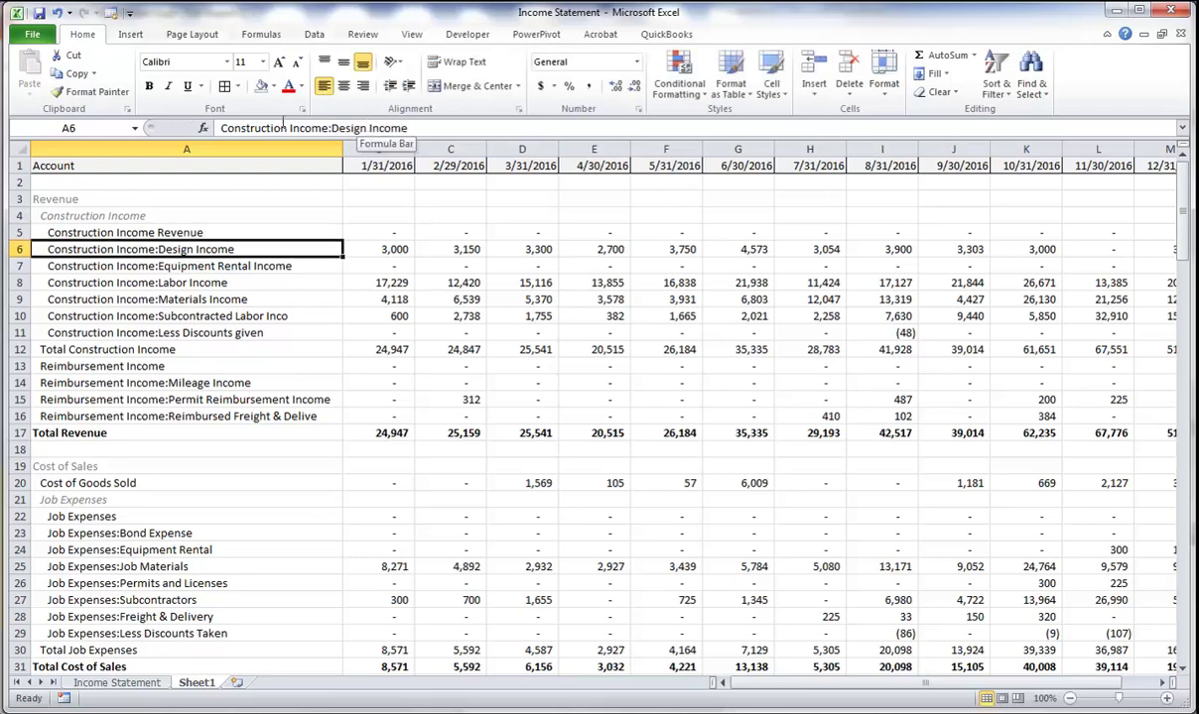
Return to the account assignment in PlanGuru and show the existing Income categories.
left_click(168, 231)
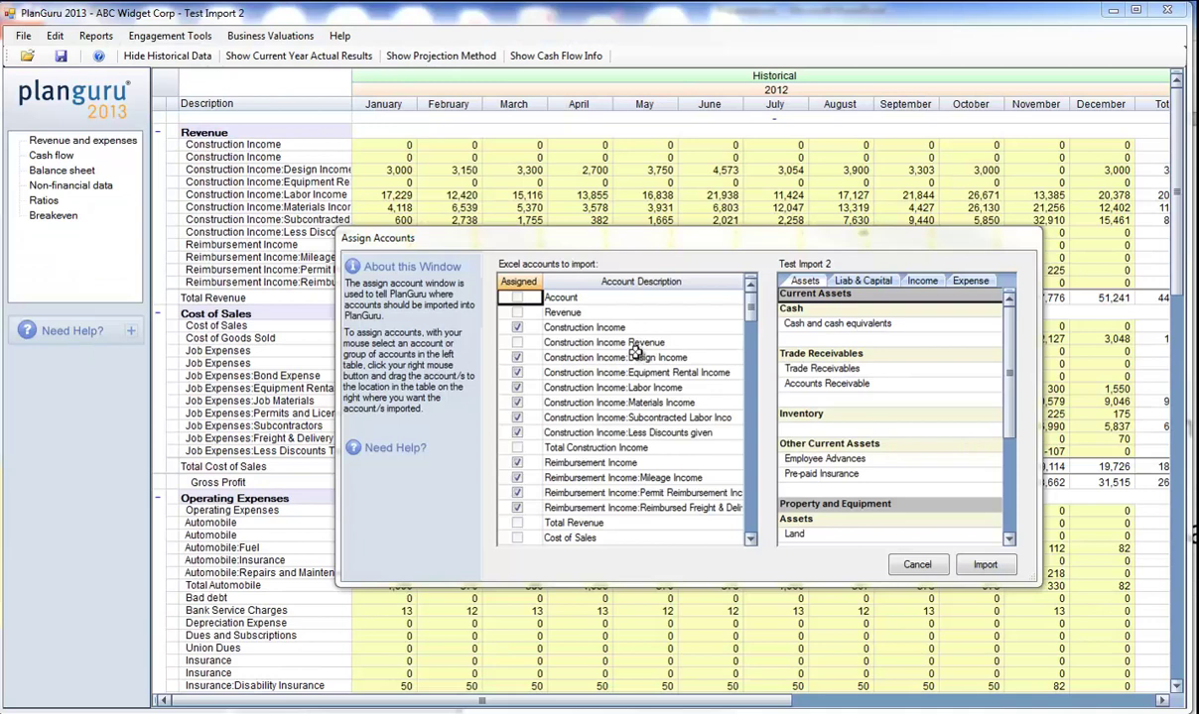
left_click(898, 277)
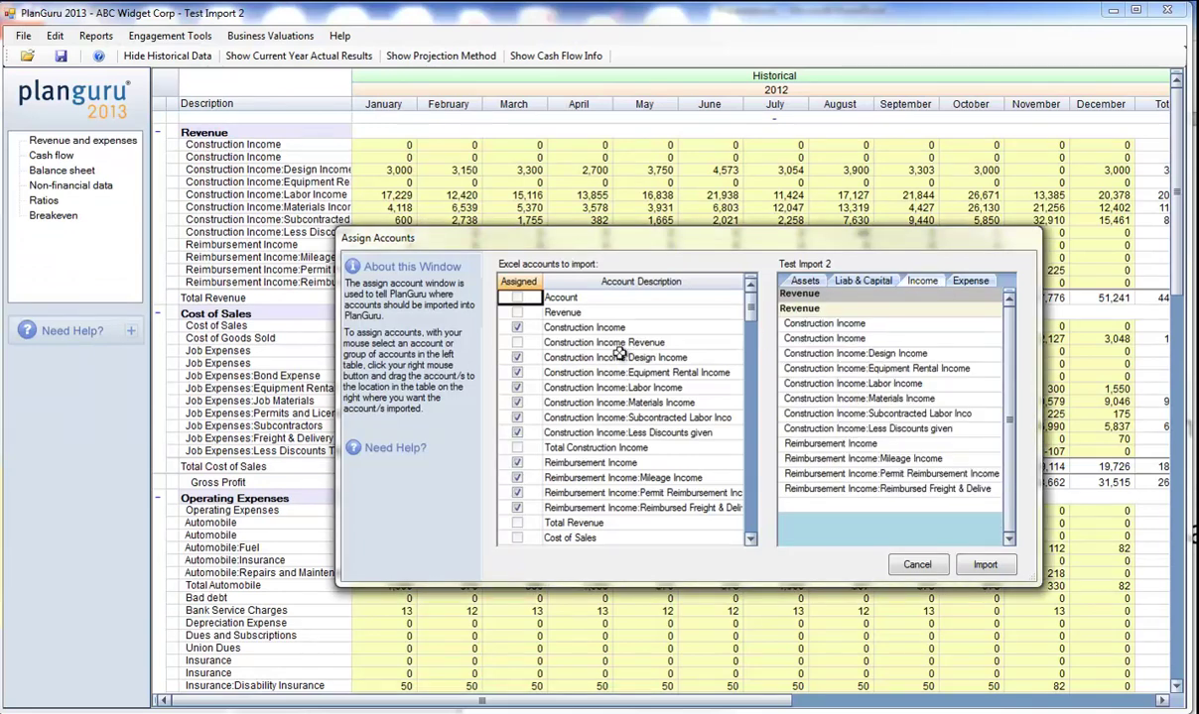